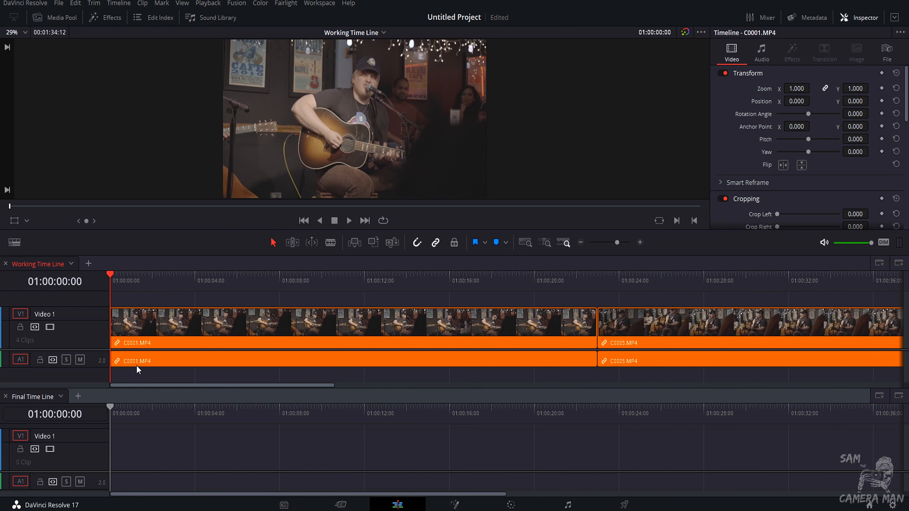
# Select all four clips on the working timeline and unlink their audio from the video.
pyautogui.moveTo(620, 242); pyautogui.dragTo(611, 243)
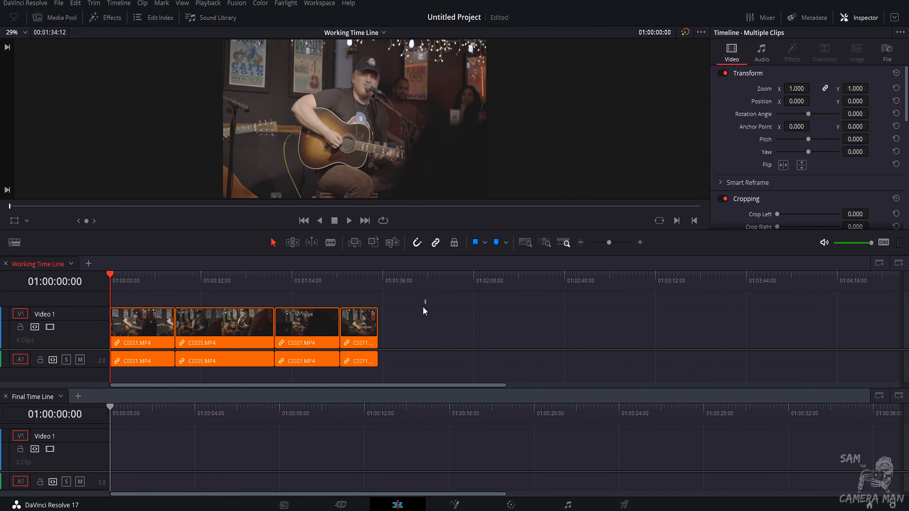
pyautogui.moveTo(422, 309); pyautogui.dragTo(133, 342)
pyautogui.rightClick(133, 338)
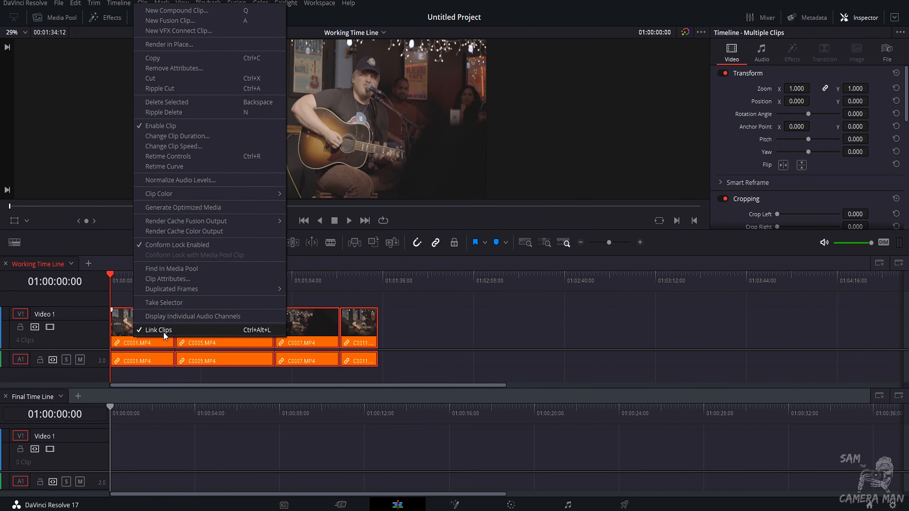
pyautogui.click(163, 332)
# Delete the four audio clips from the working timeline's audio track.
pyautogui.click(358, 362)
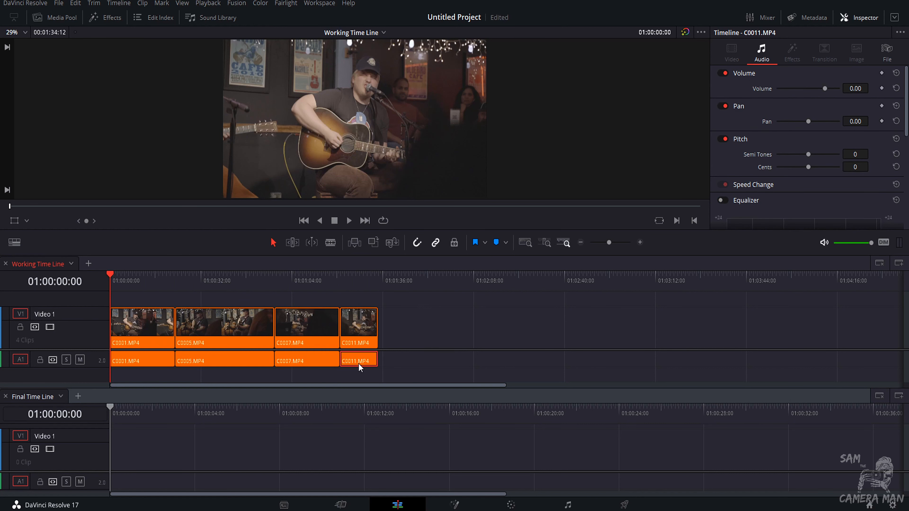
pyautogui.press('Delete')
pyautogui.click(315, 362)
pyautogui.press('Delete')
pyautogui.click(235, 364)
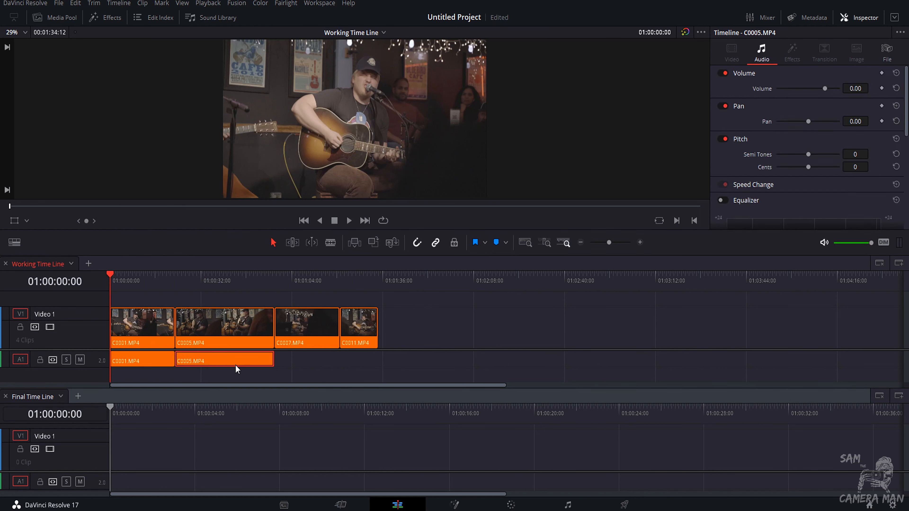
pyautogui.press('Delete')
pyautogui.click(127, 362)
pyautogui.press('Delete')
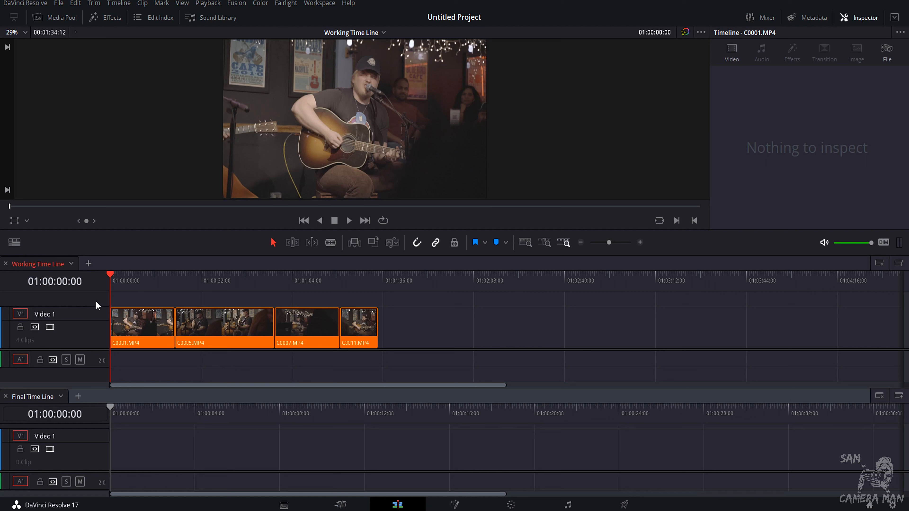
# Cut the first clip C0001.MP4 with the Blade tool at two points around 01:00:09:16.
pyautogui.moveTo(117, 280); pyautogui.dragTo(137, 286)
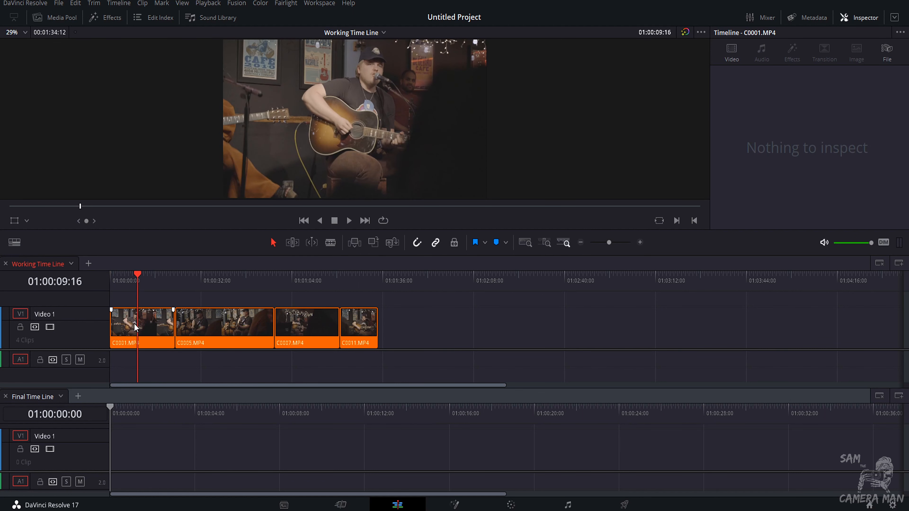
pyautogui.press('c')
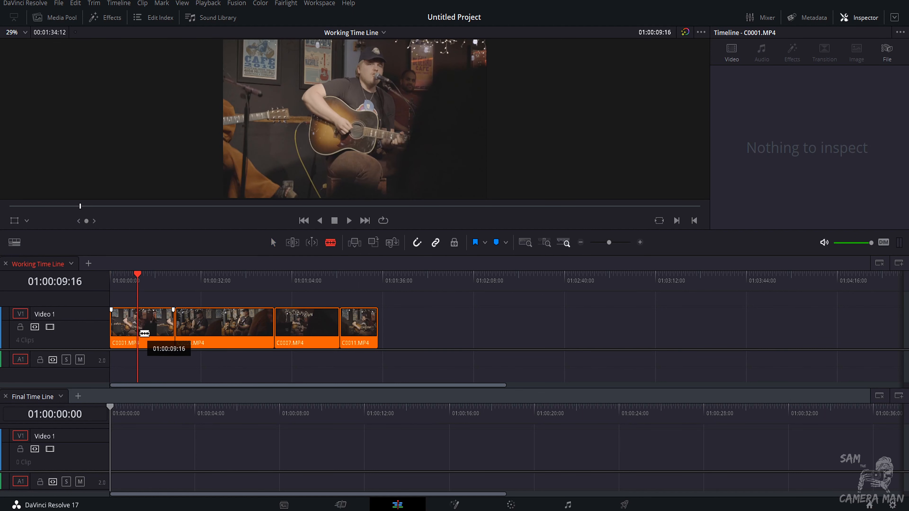
pyautogui.click(144, 334)
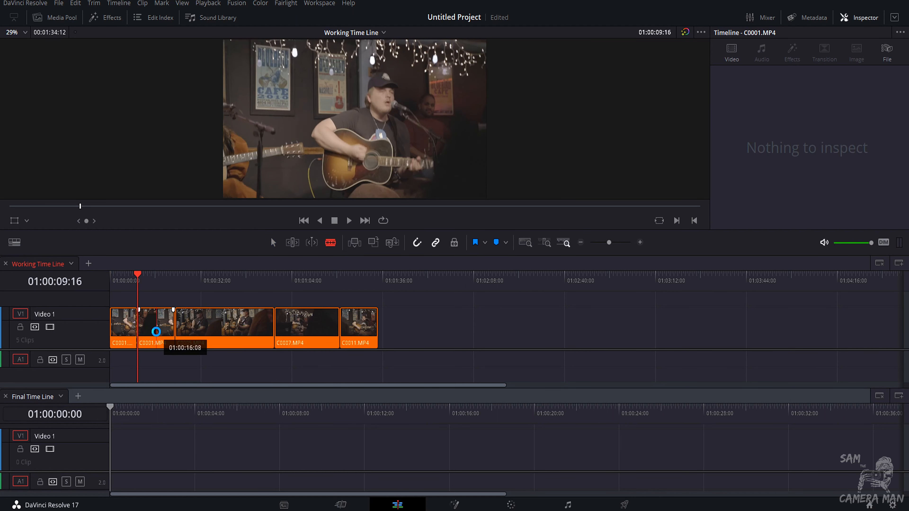
pyautogui.click(155, 338)
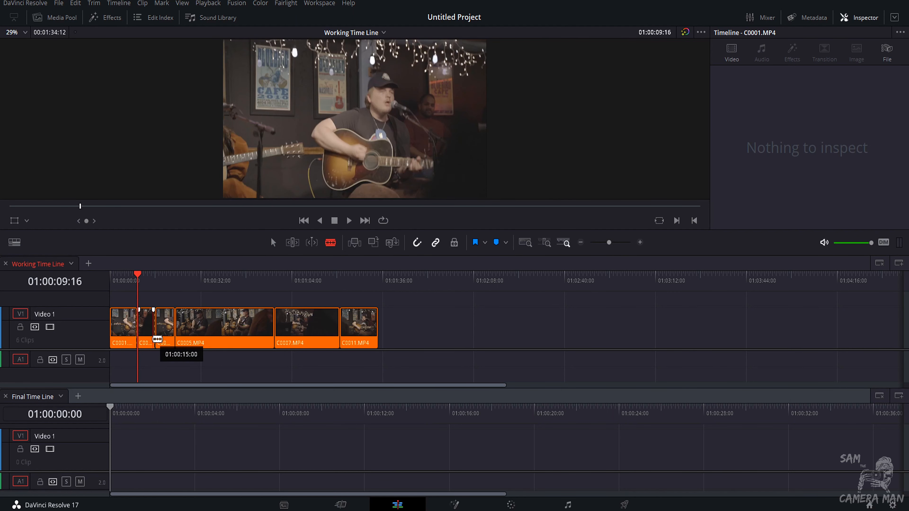
pyautogui.press('v')
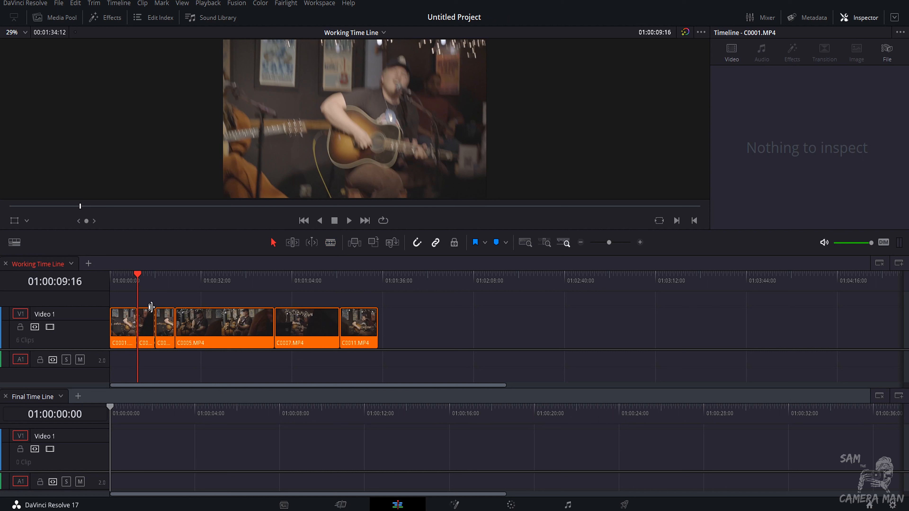
# Delete the opening segment of C0001.MP4 and close the resulting gap.
pyautogui.click(131, 323)
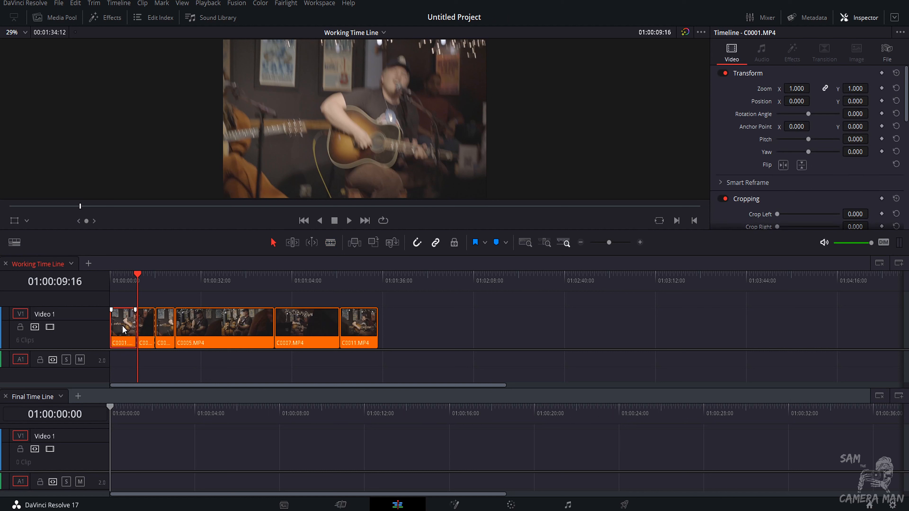
pyautogui.press('BackSpace')
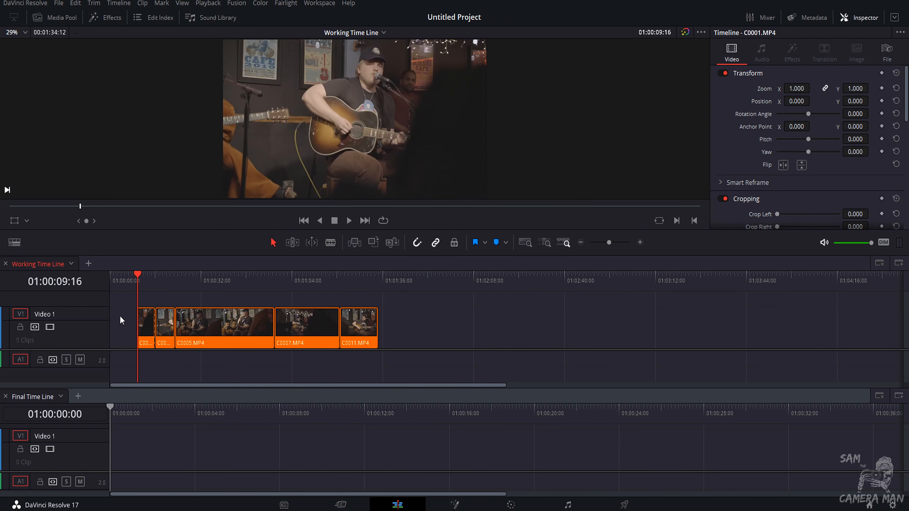
pyautogui.click(128, 330)
pyautogui.press('BackSpace')
pyautogui.moveTo(158, 327); pyautogui.dragTo(138, 324)
# Cut C0005.MP4 with the Blade tool at two points near 01:00:10:20.
pyautogui.click(134, 281)
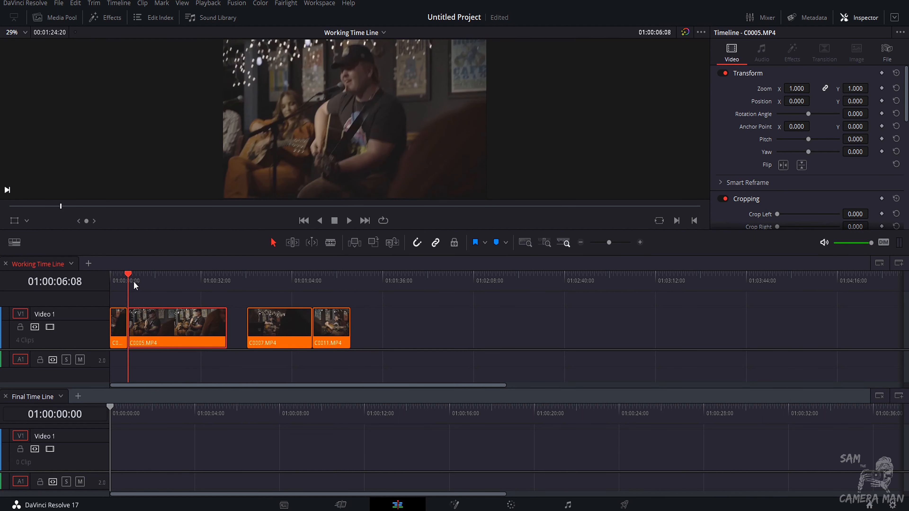
pyautogui.moveTo(134, 282)
pyautogui.mouseDown()
pyautogui.moveTo(153, 281)
pyautogui.moveTo(133, 287)
pyautogui.moveTo(146, 287)
pyautogui.mouseUp()
pyautogui.press('b')
pyautogui.click(146, 329)
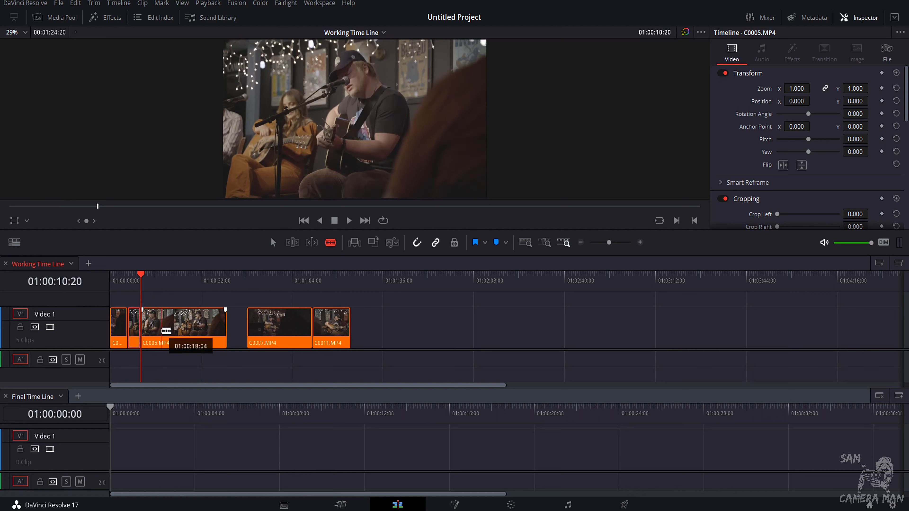
pyautogui.click(170, 331)
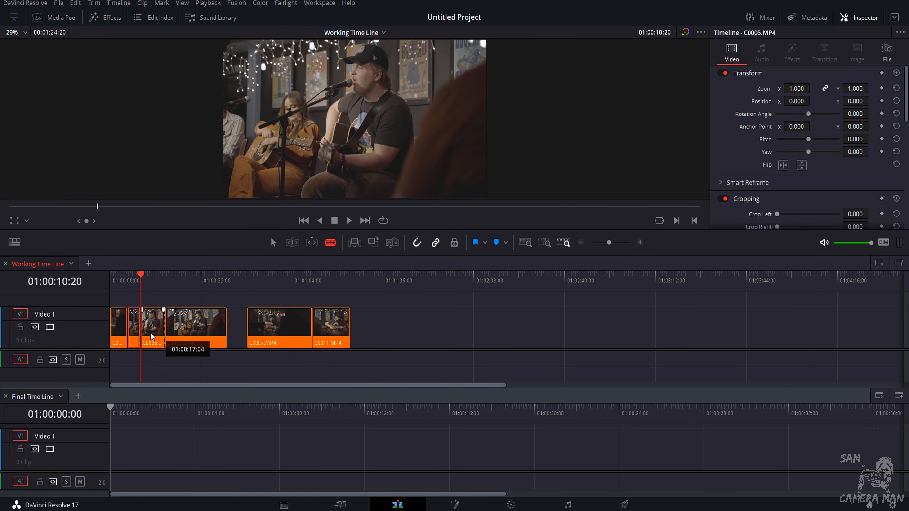
# Delete the unwanted C0005.MP4 segments and slide the kept piece left to close the gap.
pyautogui.press('v')
pyautogui.press('Delete')
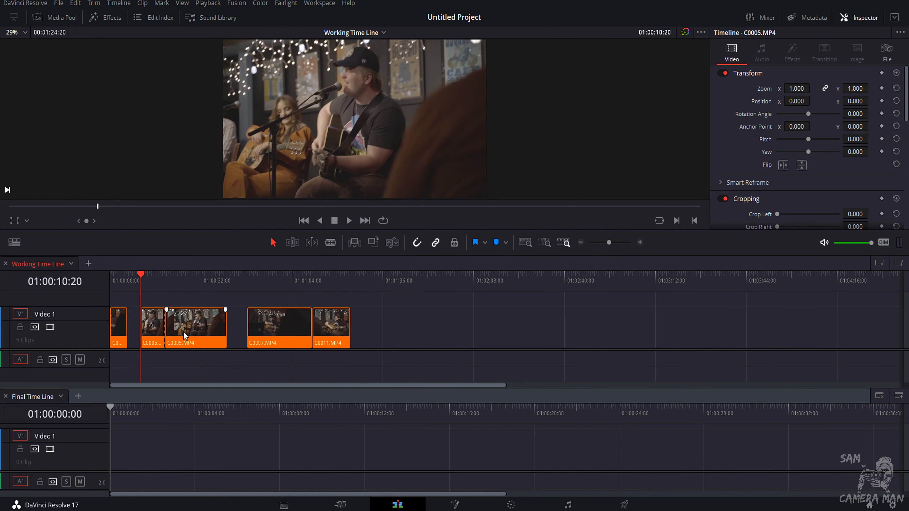
pyautogui.click(184, 332)
pyautogui.press('Delete')
pyautogui.moveTo(154, 331); pyautogui.dragTo(141, 333)
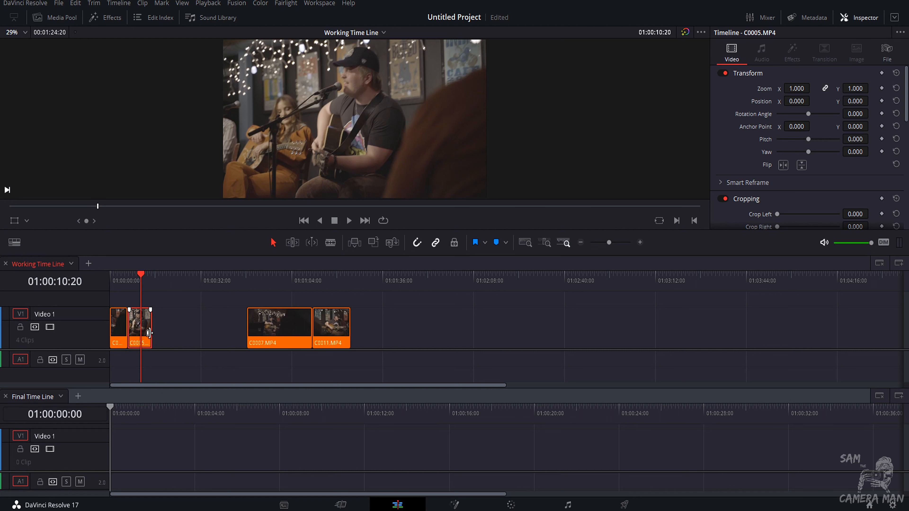
# Move C0007.MP4 and C0011.MP4 left so the clips sit together without gaps.
pyautogui.moveTo(272, 331); pyautogui.dragTo(182, 331)
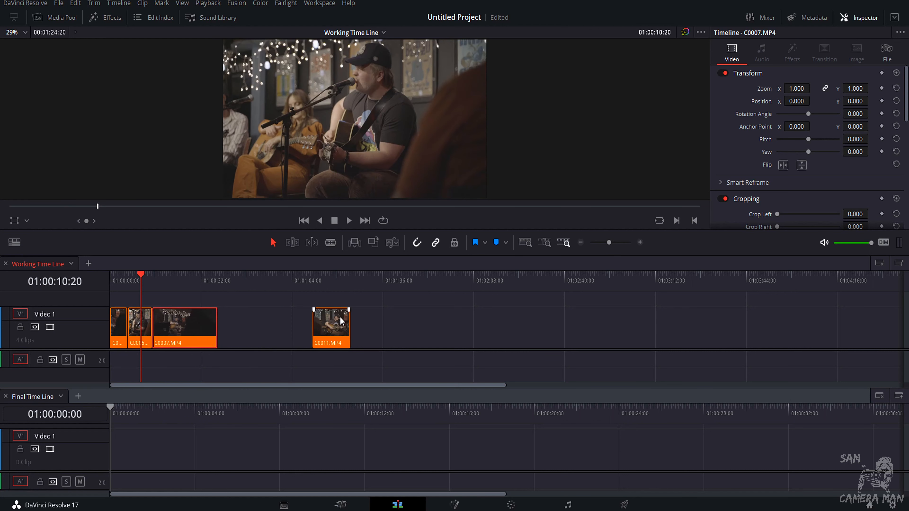
pyautogui.moveTo(340, 319); pyautogui.dragTo(245, 324)
# Cut C0007.MP4 with the Blade tool near 01:00:20:16 and return the playhead to the start.
pyautogui.moveTo(159, 280); pyautogui.dragTo(168, 282)
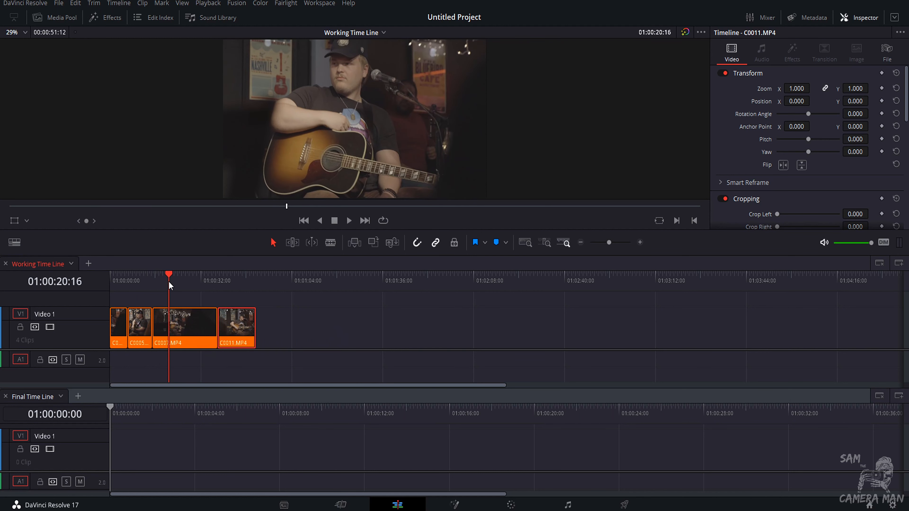
pyautogui.press('b')
pyautogui.click(169, 331)
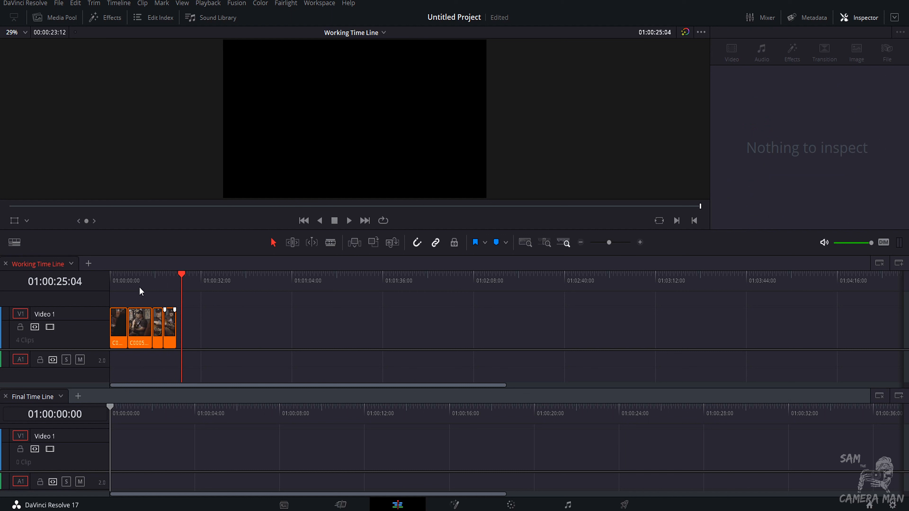
pyautogui.press('Home')
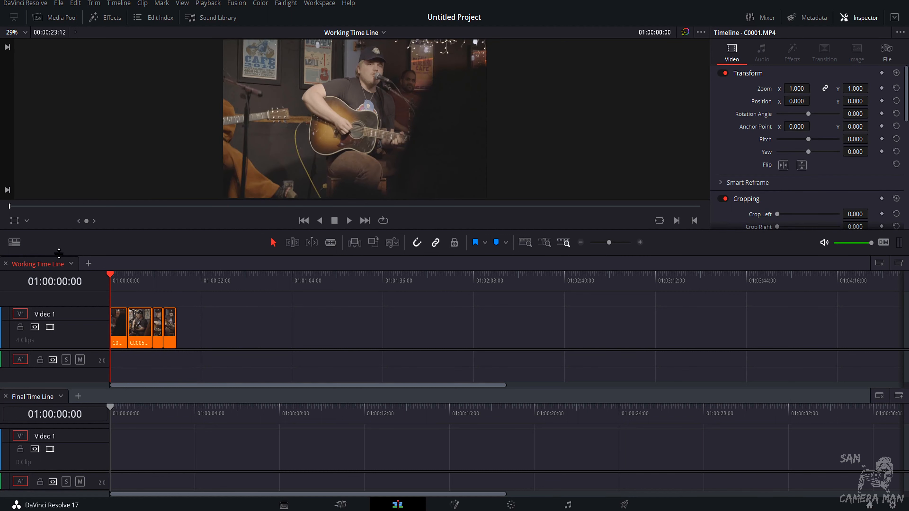
# Drag the trimmed clips from the Working Time Line onto the Final Time Line's video track.
pyautogui.moveTo(122, 329); pyautogui.dragTo(245, 457)
pyautogui.moveTo(157, 333); pyautogui.dragTo(433, 453)
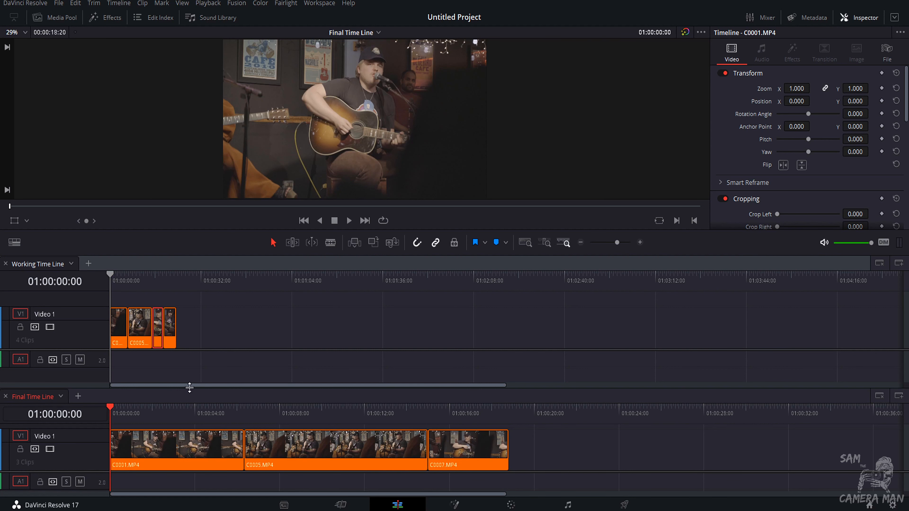
# Add the ES_Tomahawk - Tigerblood Jewel.mp3 music from the Music bin to the Final Time Line's audio track.
pyautogui.click(50, 15)
pyautogui.click(25, 75)
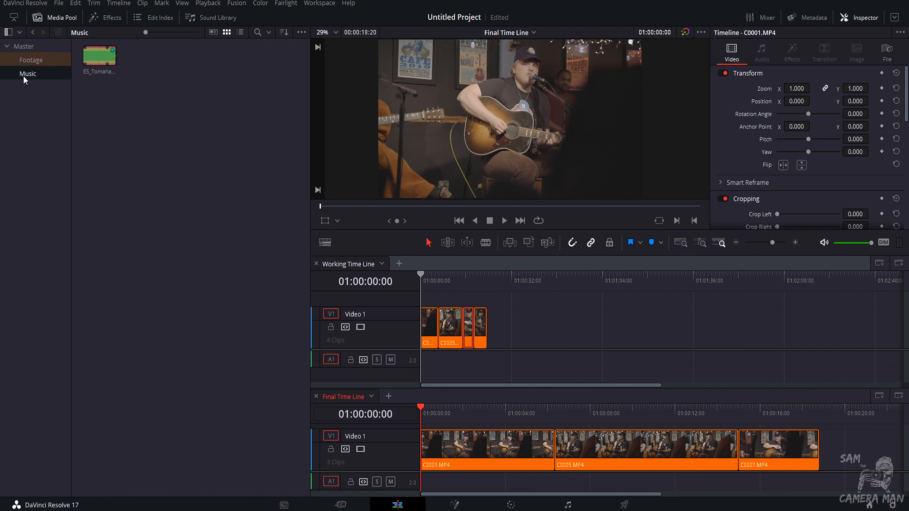
pyautogui.moveTo(99, 57); pyautogui.dragTo(428, 479)
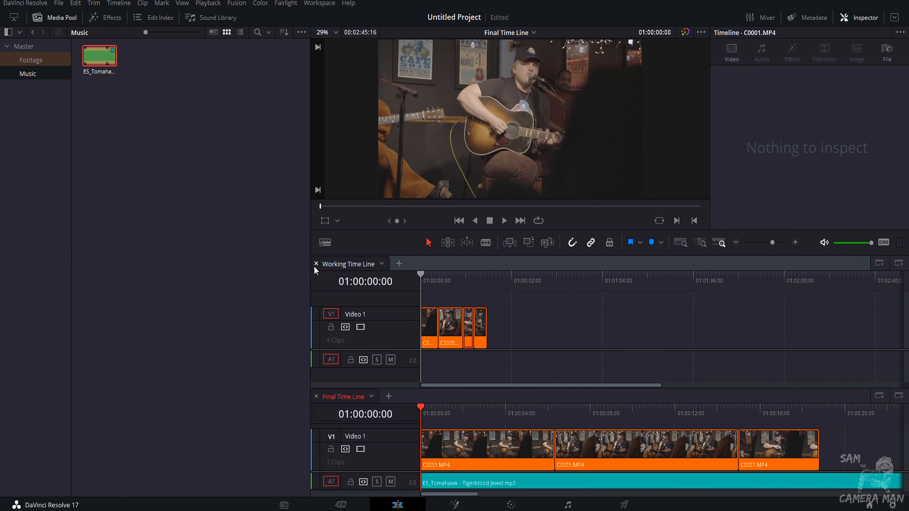
# Close the media pool and the Working Time Line so only the Final Time Line is shown.
pyautogui.click(38, 18)
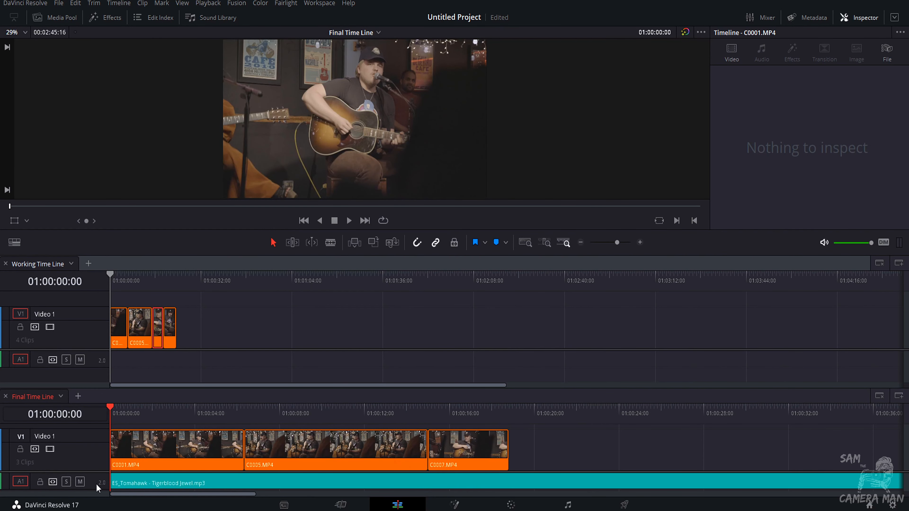
pyautogui.click(5, 264)
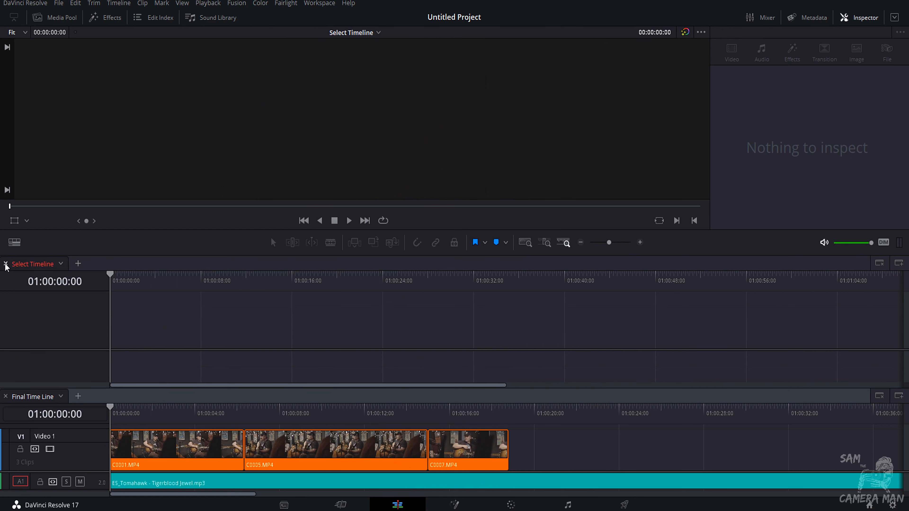
pyautogui.click(880, 264)
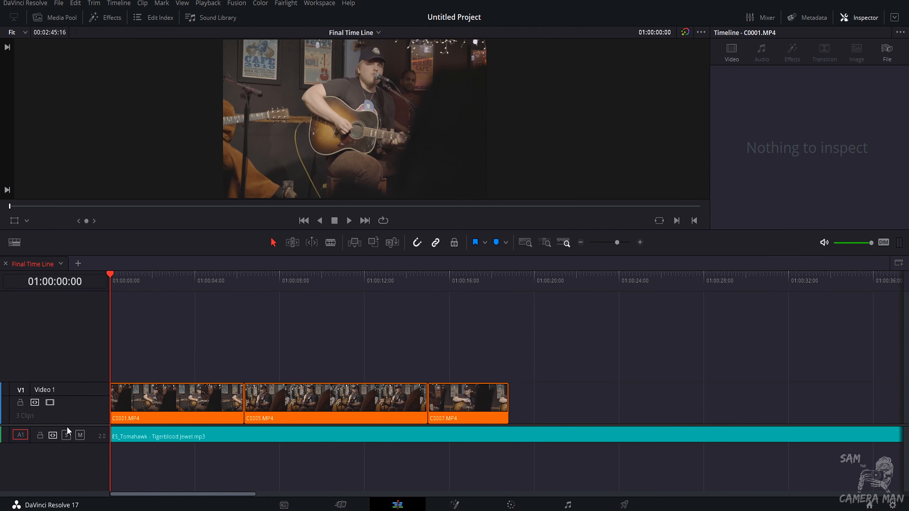
# Enlarge the audio track height in the Final Time Line to show the music waveform.
pyautogui.moveTo(74, 424); pyautogui.dragTo(73, 390)
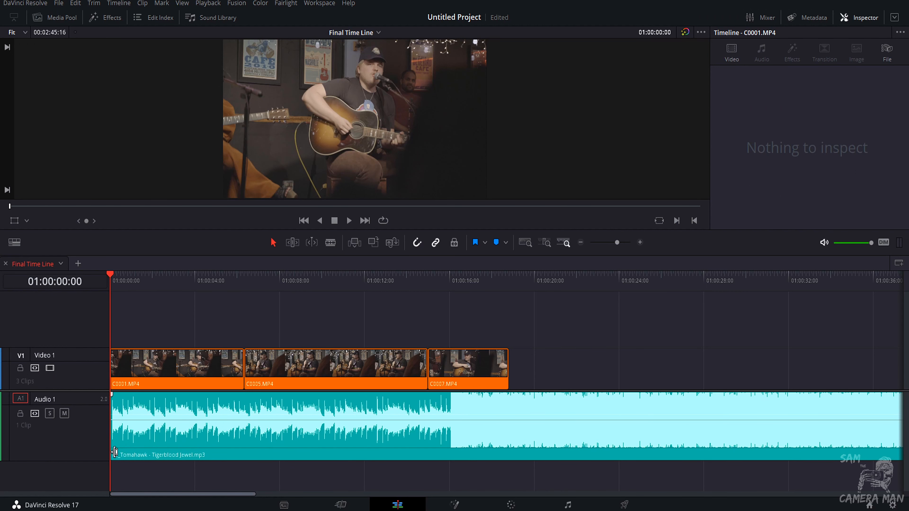
pyautogui.moveTo(112, 445)
pyautogui.mouseDown()
pyautogui.moveTo(452, 436)
pyautogui.moveTo(118, 437)
pyautogui.mouseUp()
# Play back the Final Time Line from the start to hear the music against the footage.
pyautogui.click(126, 277)
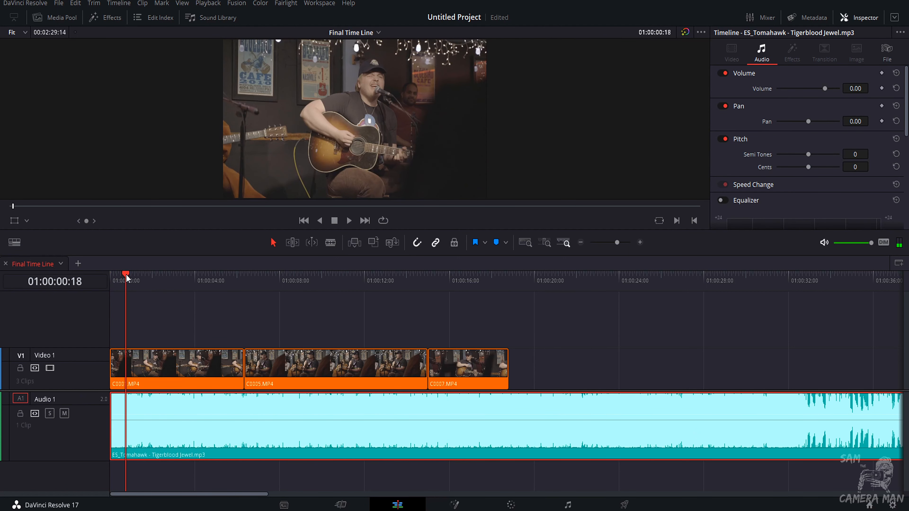
pyautogui.press('Home')
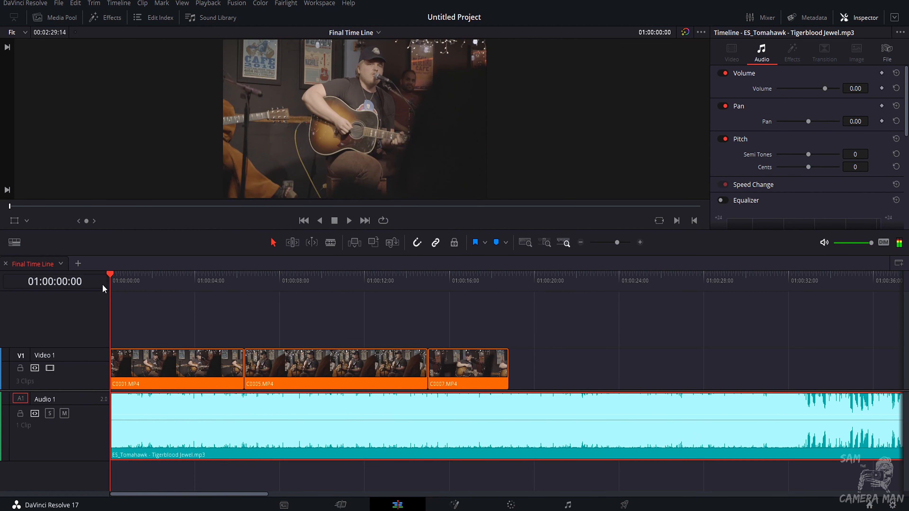
pyautogui.press('space')
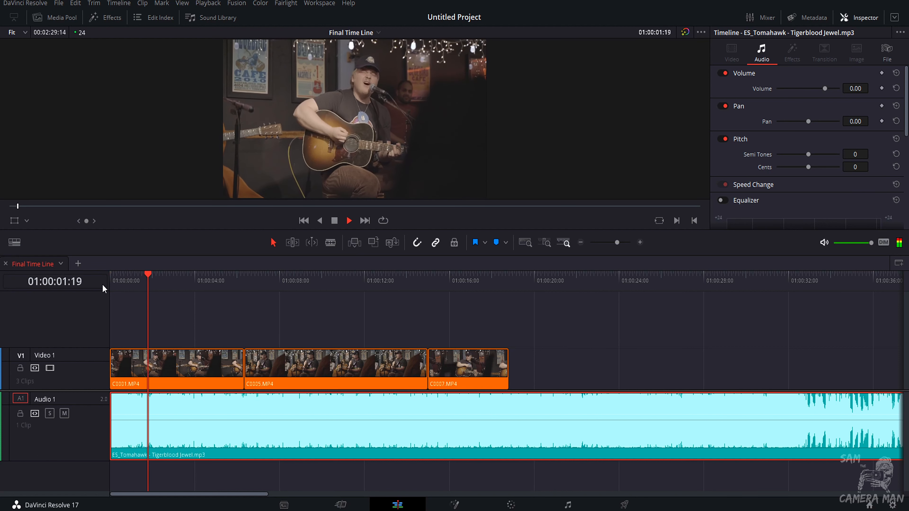
pyautogui.press('space')
# Trim C0001.MP4 to end at 01:00:02:00 and move C0005.MP4 up against it.
pyautogui.click(239, 363)
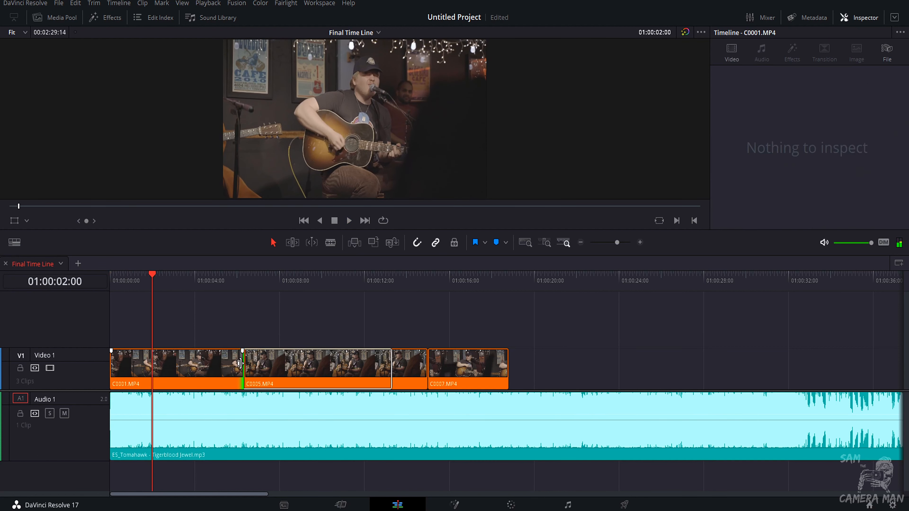
pyautogui.moveTo(239, 363); pyautogui.dragTo(152, 363)
pyautogui.moveTo(314, 363); pyautogui.dragTo(227, 379)
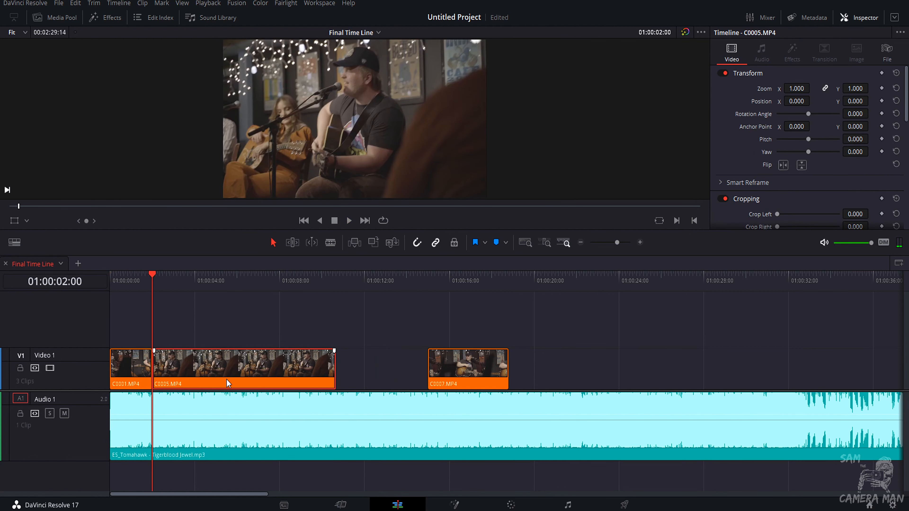
# Trim the end of C0005.MP4 back to the playhead at 01:00:04:00.
pyautogui.press('space')
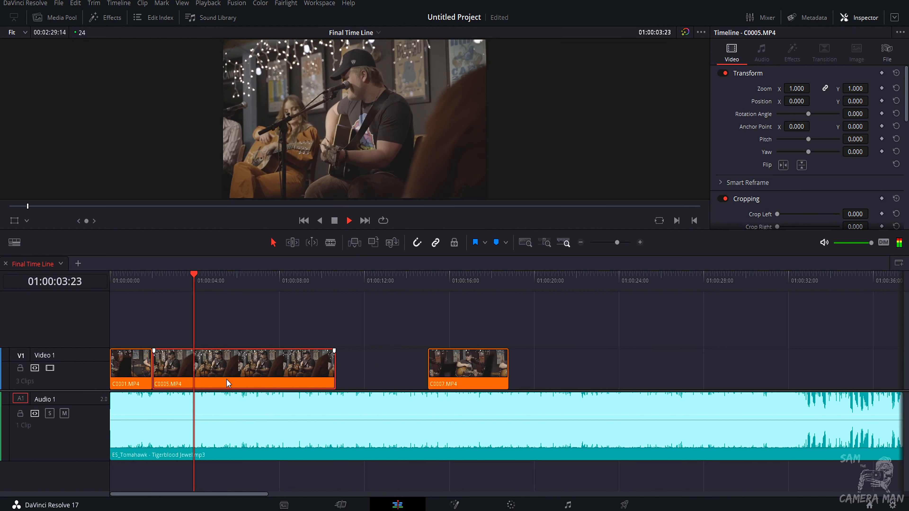
pyautogui.press('space')
pyautogui.moveTo(334, 369); pyautogui.dragTo(198, 372)
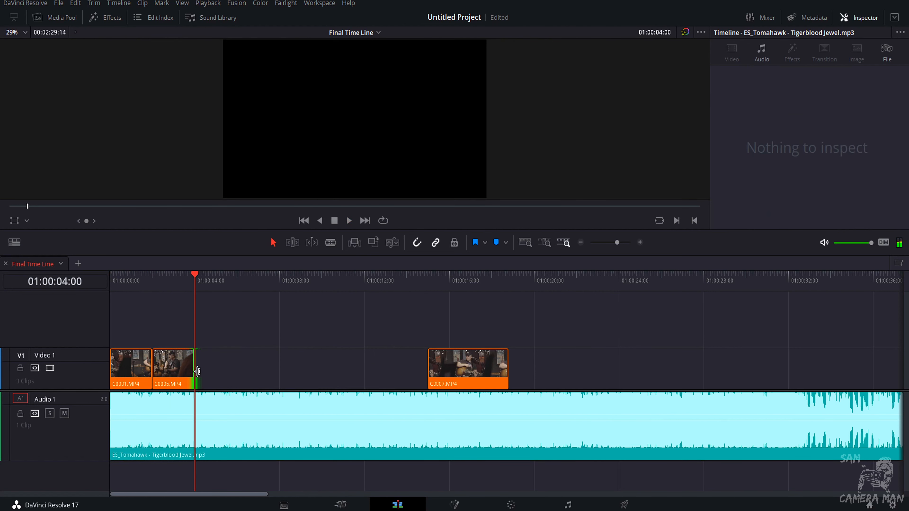
# Move C0007.MP4 up against C0005.MP4 and play back the edit from the start.
pyautogui.moveTo(483, 378); pyautogui.dragTo(246, 395)
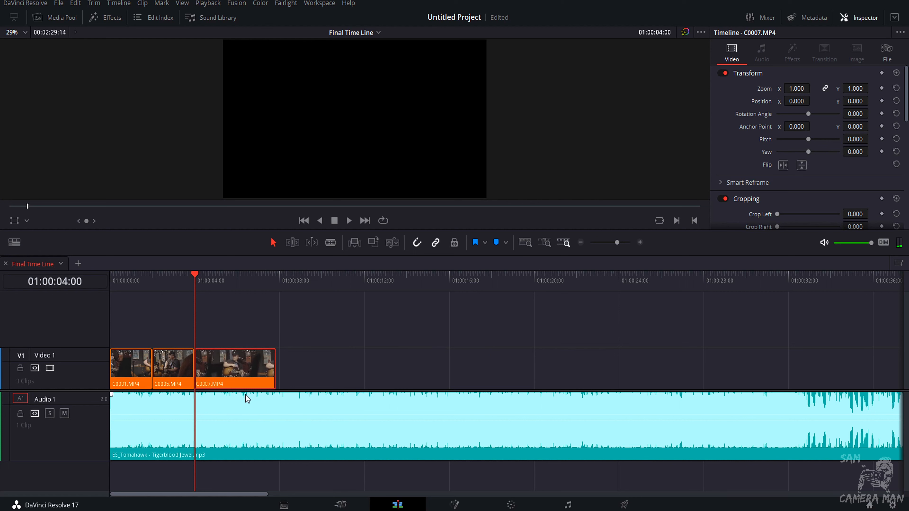
pyautogui.press('space')
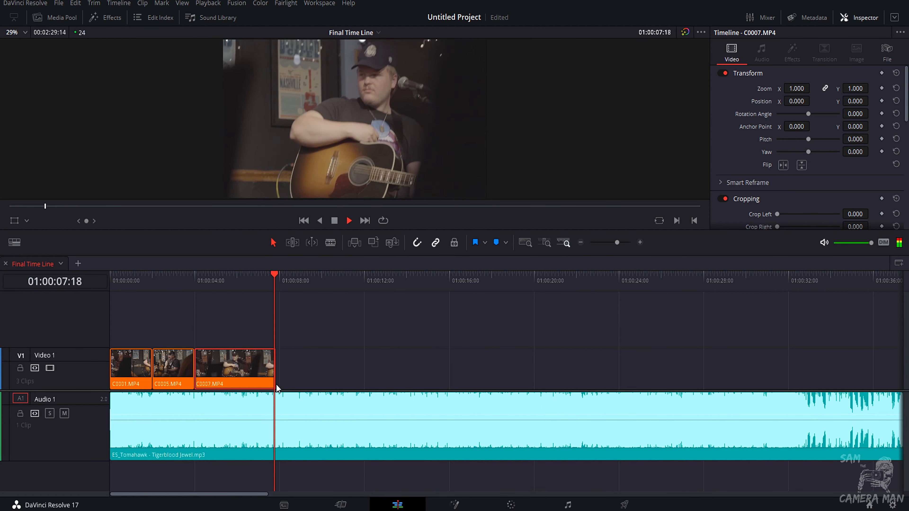
pyautogui.moveTo(211, 281); pyautogui.dragTo(107, 282)
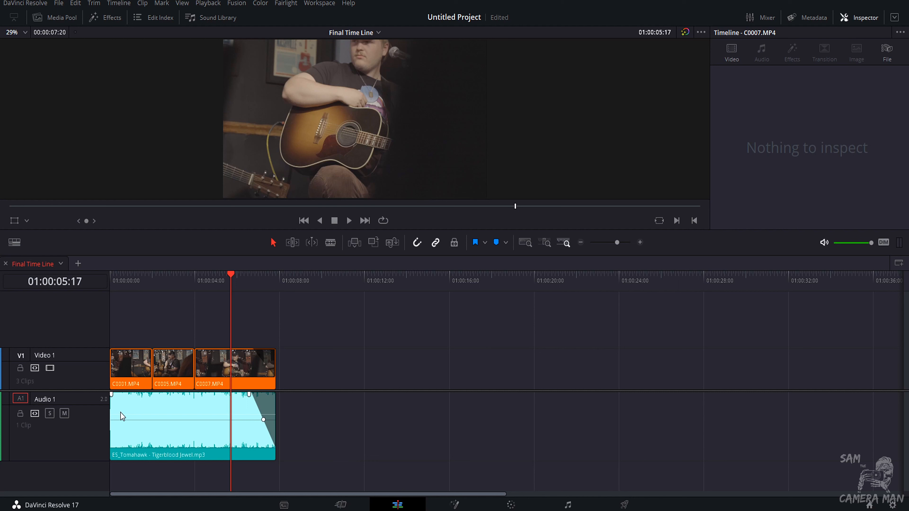
# Save the project under the name Beginner.
pyautogui.hotkey('ctrl', 's')
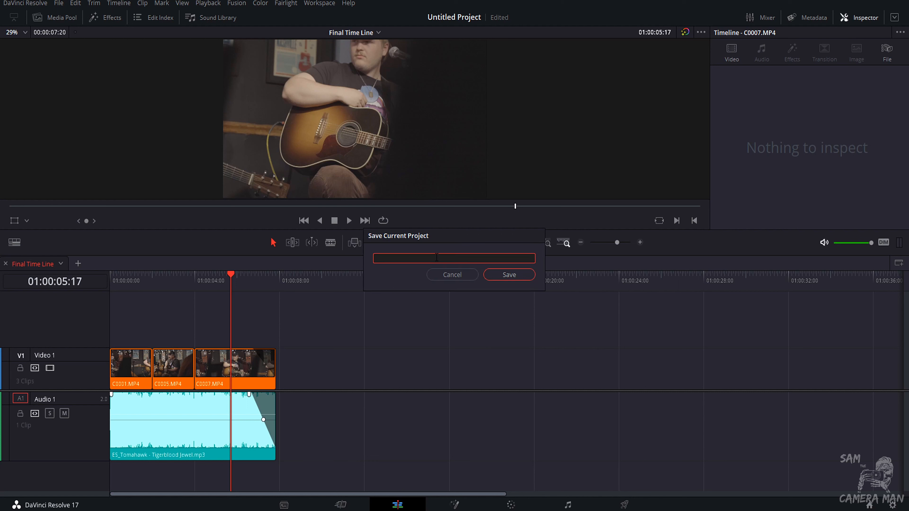
pyautogui.write('Beginner')
pyautogui.press('Return')
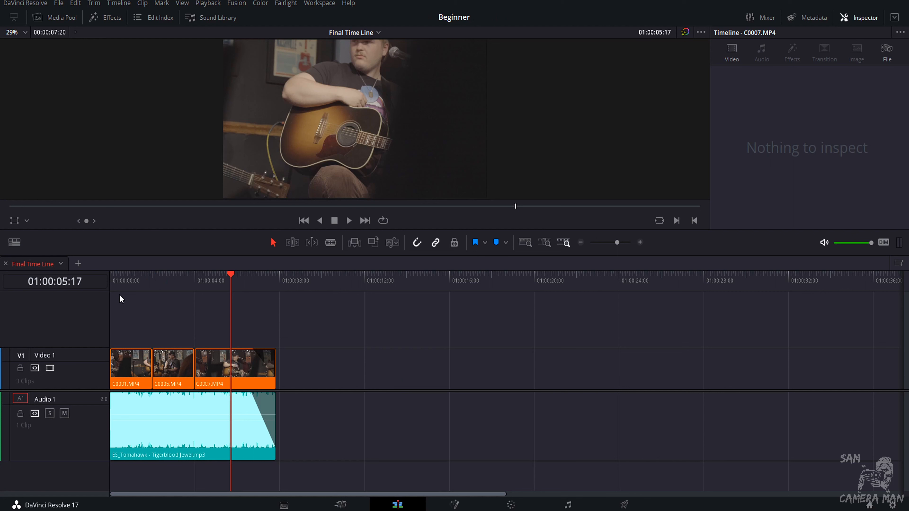
pyautogui.press('Home')
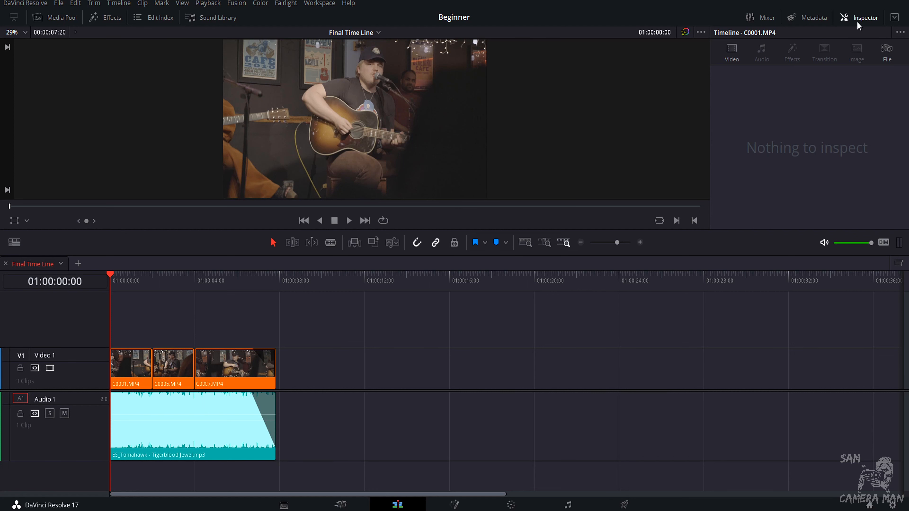
pyautogui.click(55, 17)
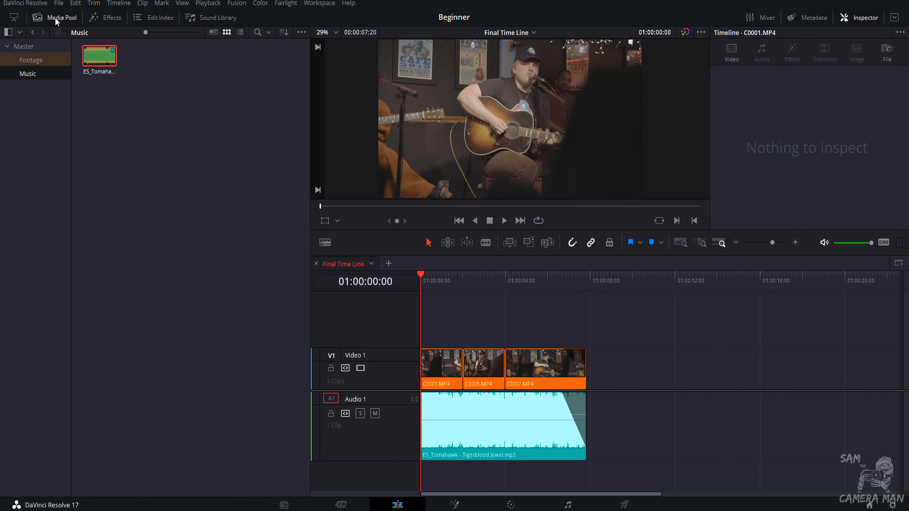
pyautogui.click(32, 49)
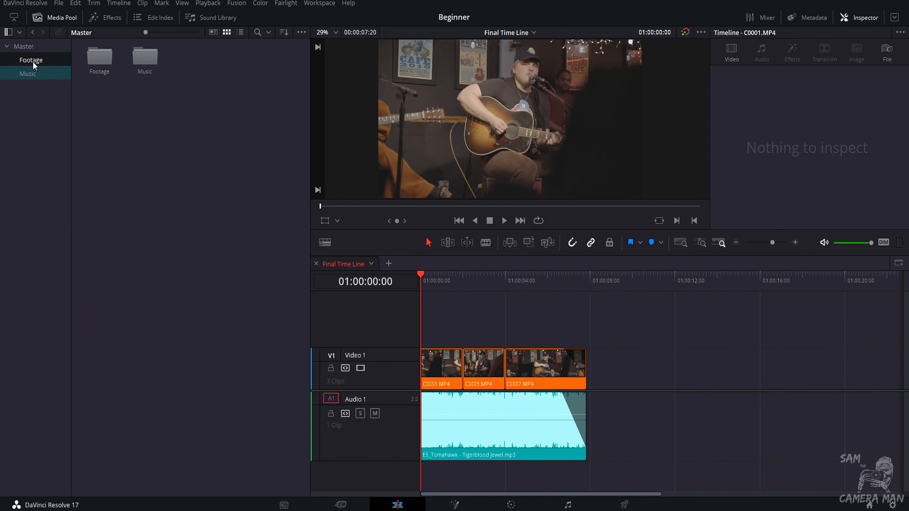
pyautogui.click(32, 71)
pyautogui.click(32, 60)
pyautogui.click(33, 50)
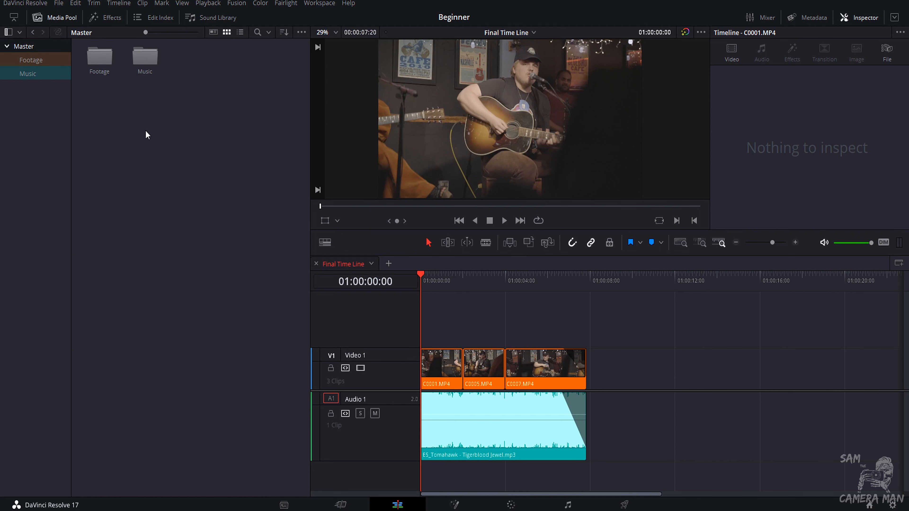
pyautogui.click(59, 17)
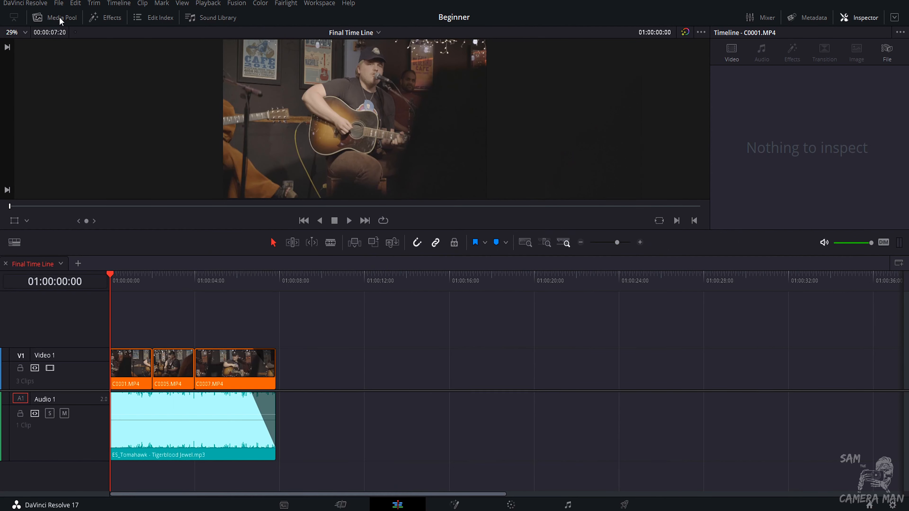
pyautogui.click(59, 17)
pyautogui.click(59, 17)
pyautogui.click(58, 16)
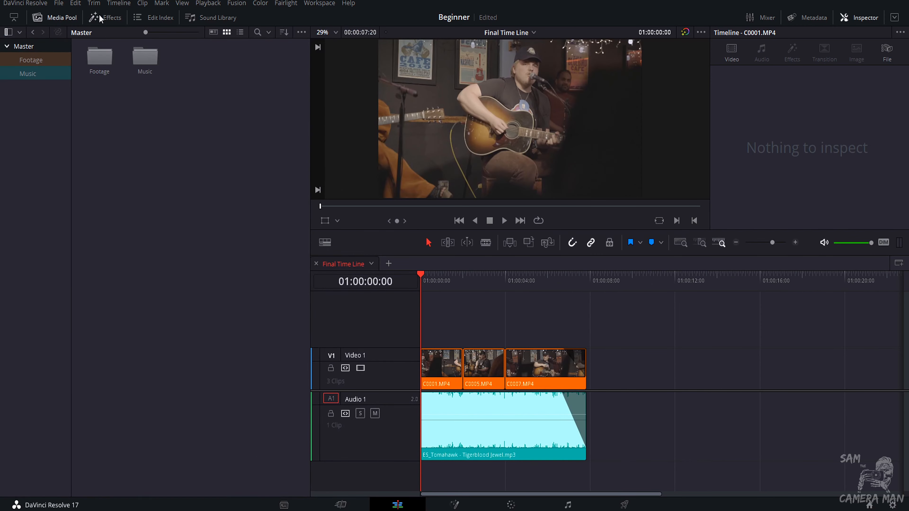
# Add a Barn Door video transition at the cut between C0001.MP4 and C0005.MP4.
pyautogui.click(104, 17)
pyautogui.click(63, 19)
pyautogui.click(101, 18)
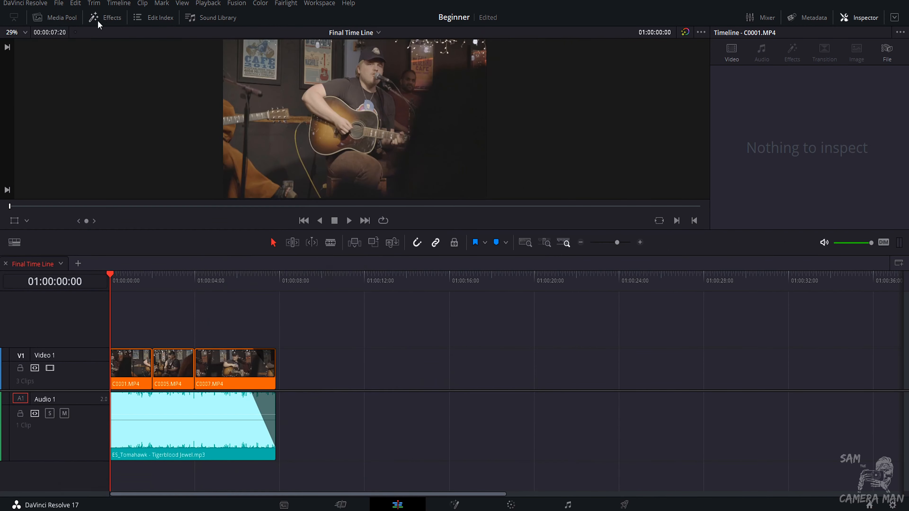
pyautogui.click(101, 18)
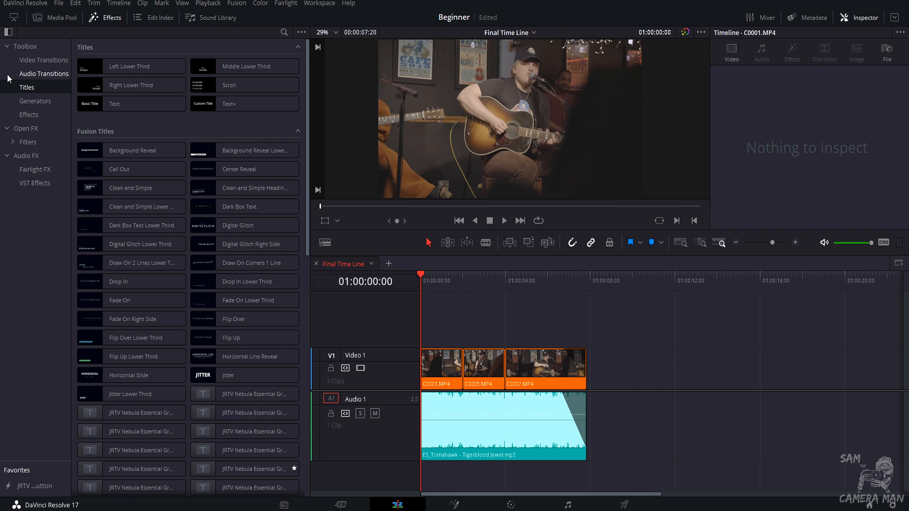
pyautogui.click(39, 60)
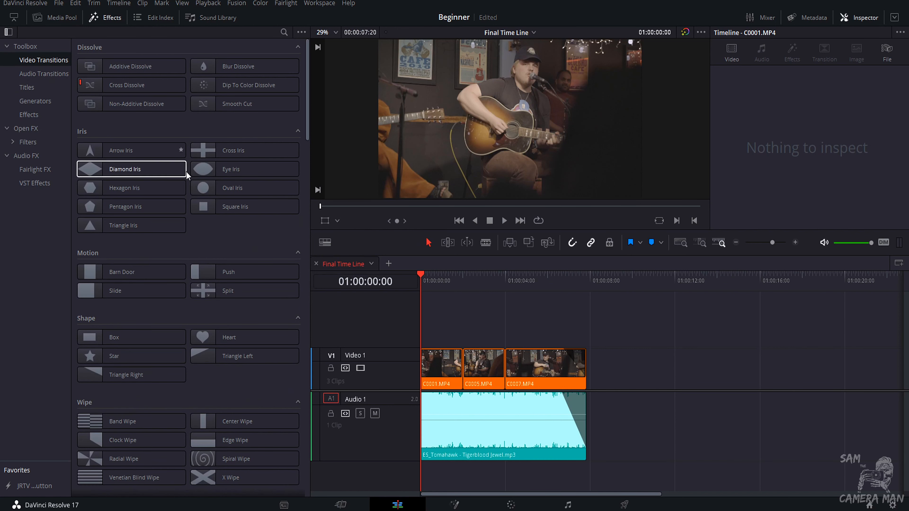
pyautogui.moveTo(439, 290); pyautogui.dragTo(462, 282)
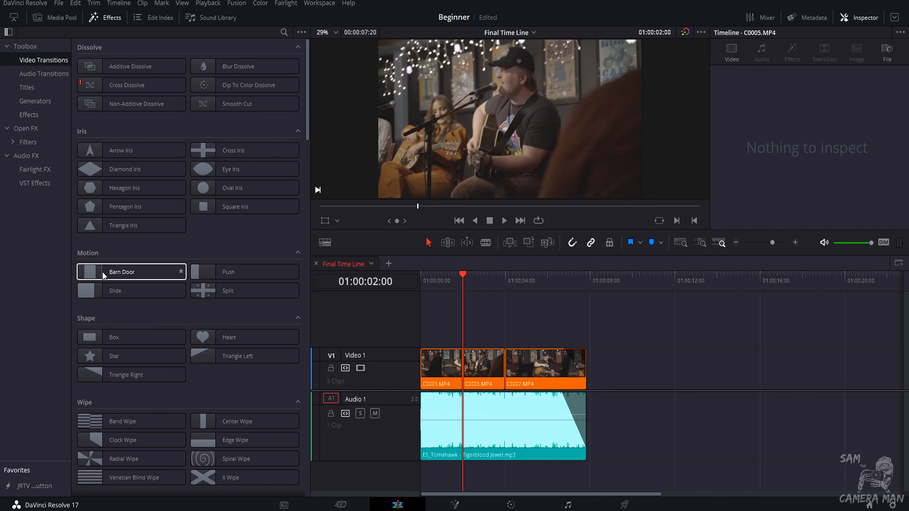
pyautogui.moveTo(107, 272); pyautogui.dragTo(458, 377)
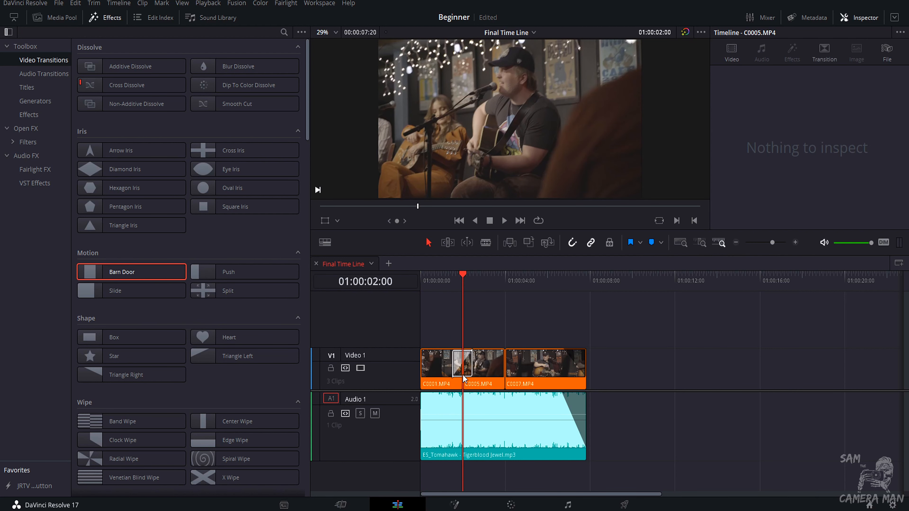
# Mute the audio track and play back the transition between the first two clips.
pyautogui.click(453, 281)
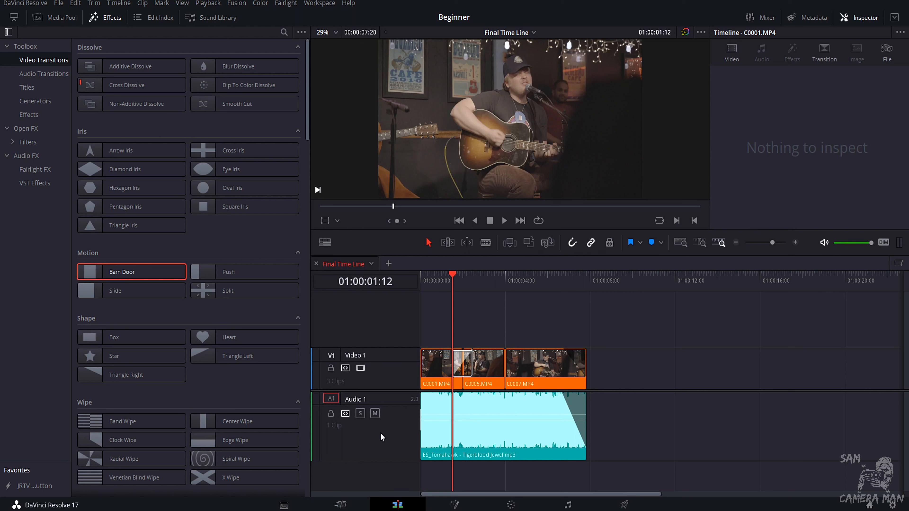
pyautogui.click(374, 414)
pyautogui.press('space')
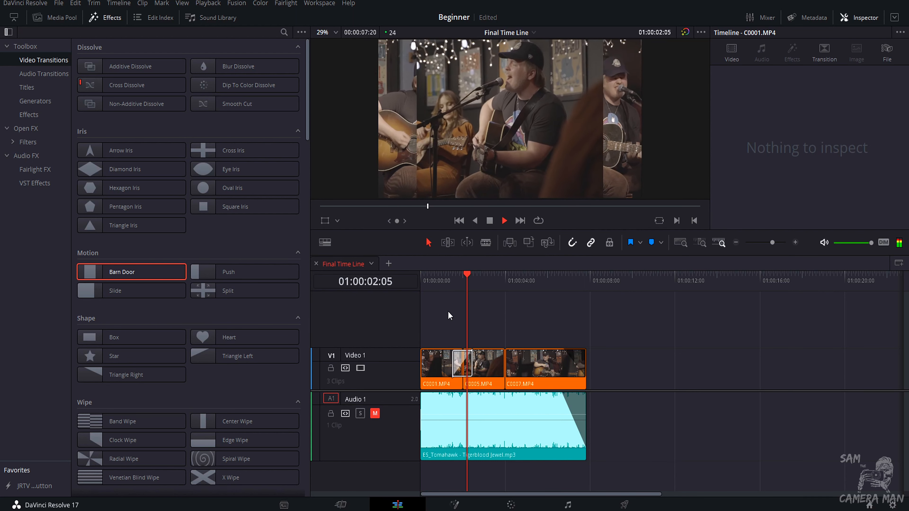
pyautogui.press('space')
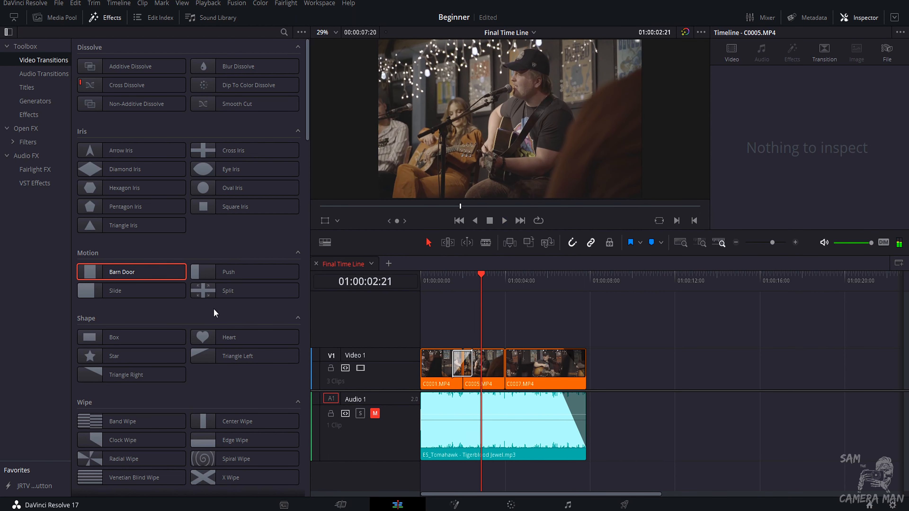
pyautogui.click(461, 286)
pyautogui.click(448, 278)
pyautogui.press('space')
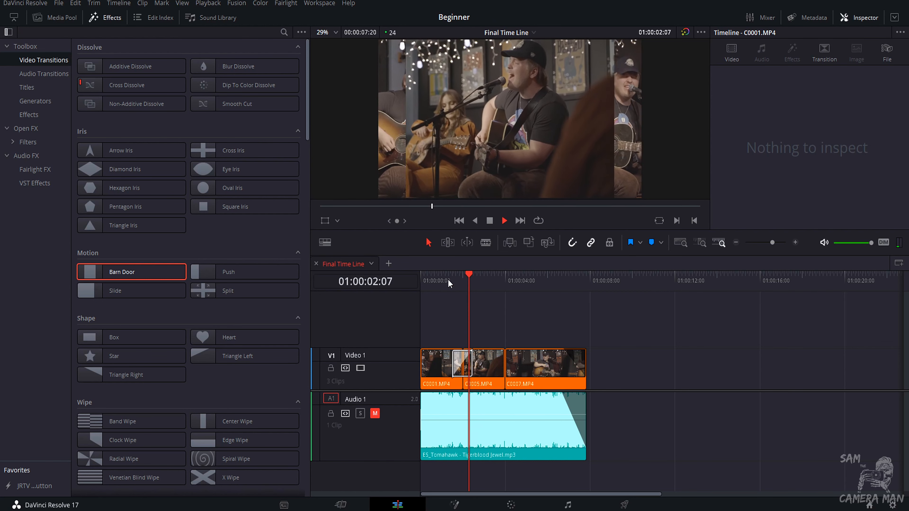
pyautogui.press('space')
# Browse the video transitions list for other transition styles.
pyautogui.scroll(-3, 150, 233)
pyautogui.scroll(2, 140, 221)
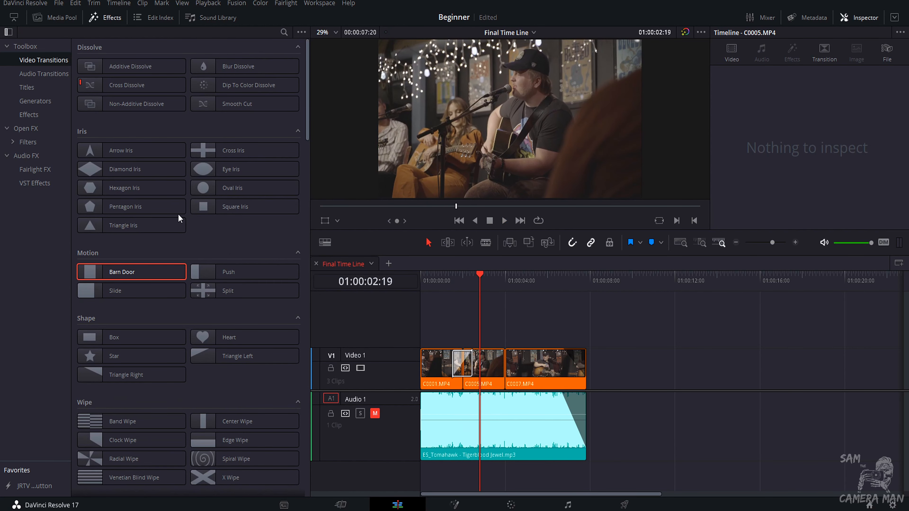
pyautogui.scroll(-20, 173, 262)
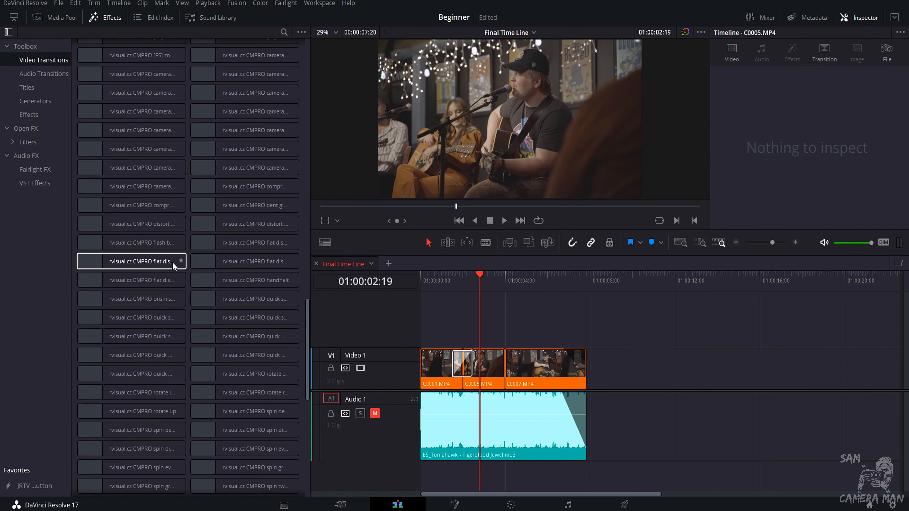
pyautogui.scroll(20, 172, 294)
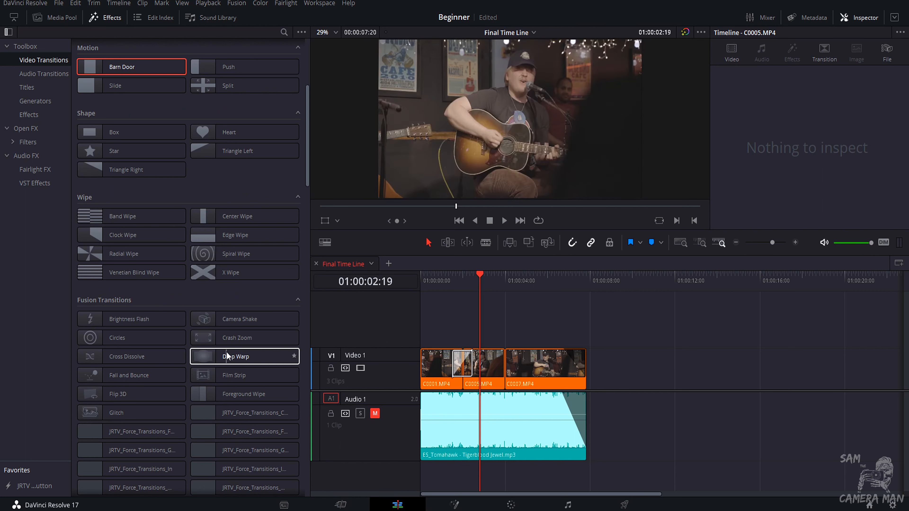
pyautogui.scroll(-4, 241, 290)
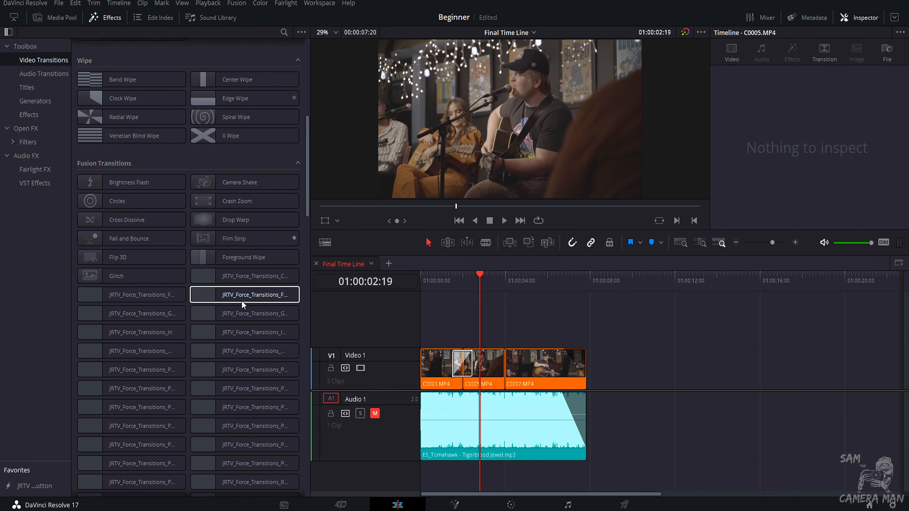
pyautogui.scroll(4, 229, 297)
pyautogui.scroll(3, 218, 294)
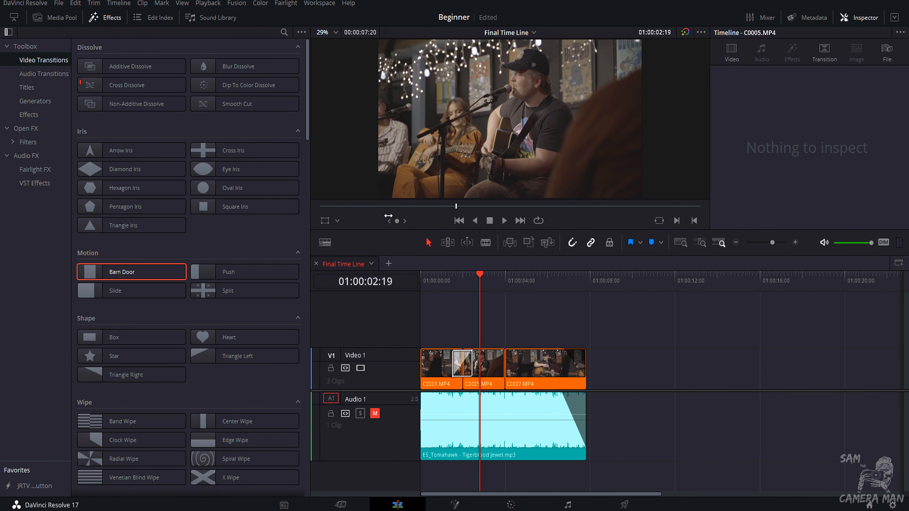
# Change the selected transition's type to Radial Wipe in the Inspector and play it back.
pyautogui.click(454, 365)
pyautogui.click(858, 18)
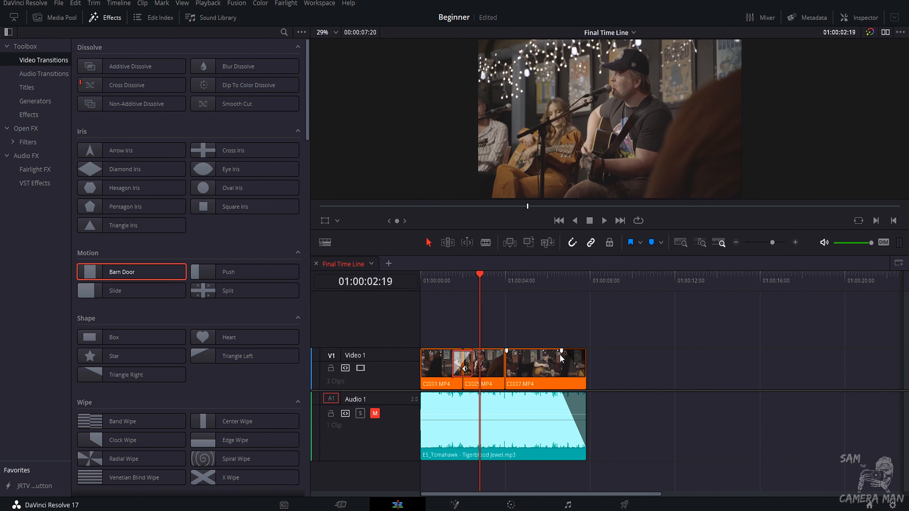
pyautogui.click(871, 19)
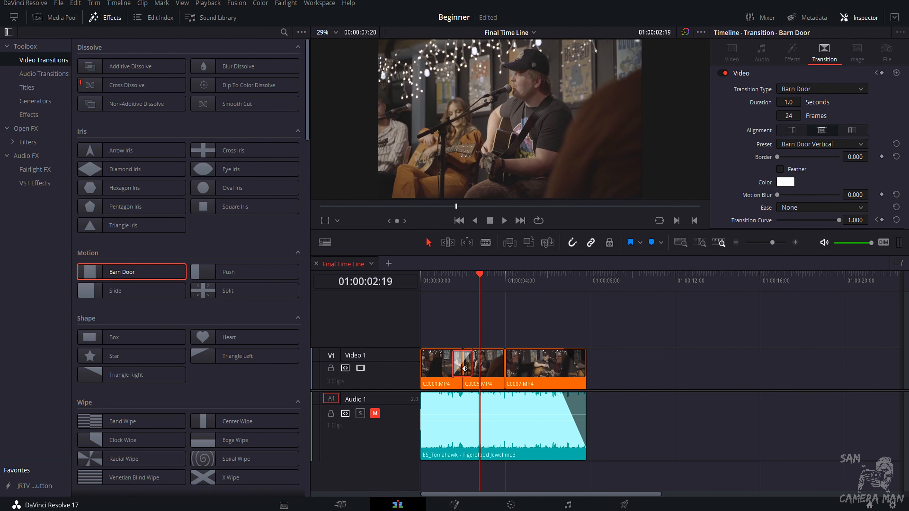
pyautogui.click(806, 91)
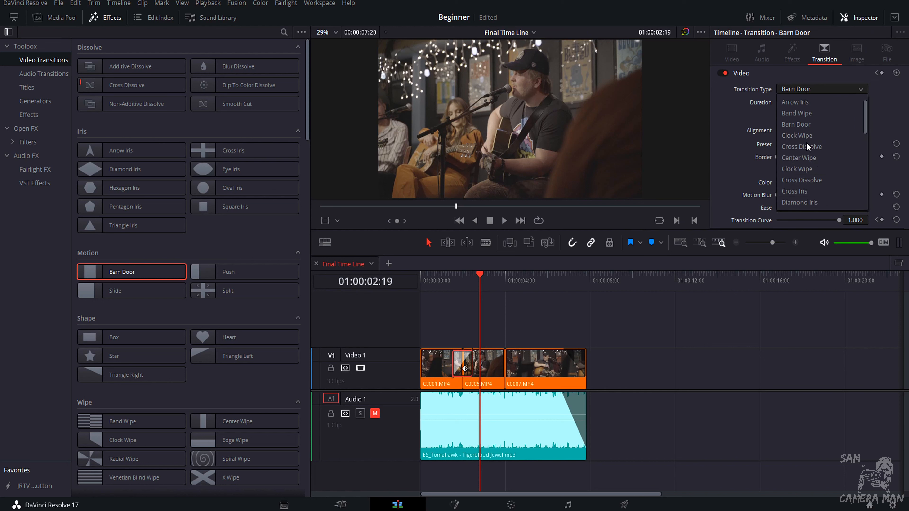
pyautogui.scroll(-5, 806, 144)
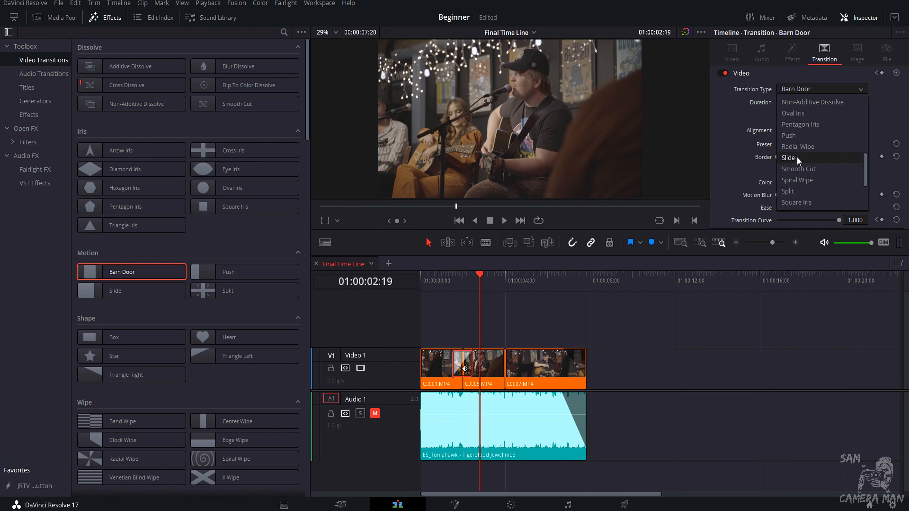
pyautogui.click(797, 148)
pyautogui.click(452, 280)
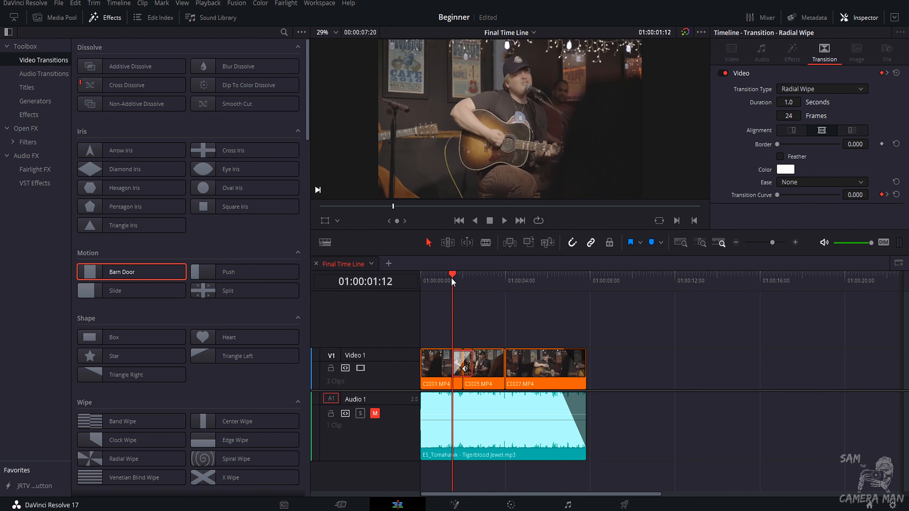
pyautogui.press('space')
pyautogui.press('space')
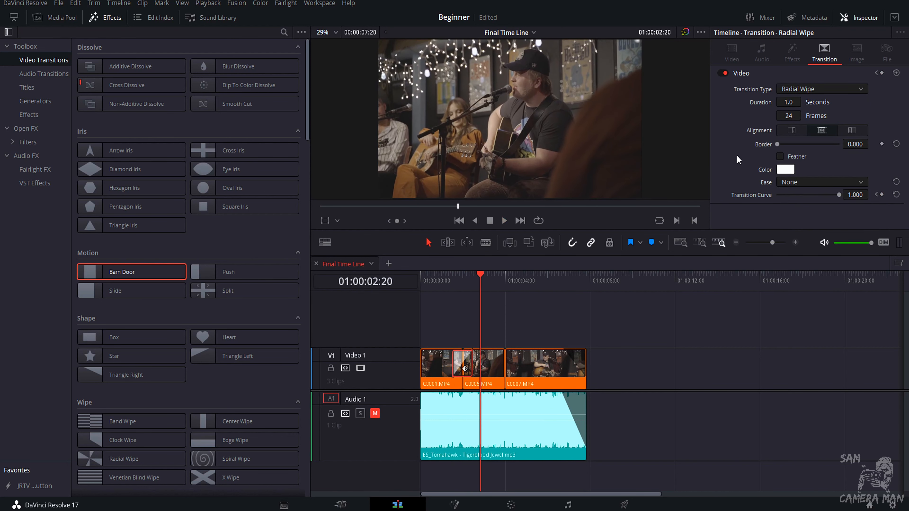
# Change the transition's type to Arrow Iris and play it back.
pyautogui.click(793, 87)
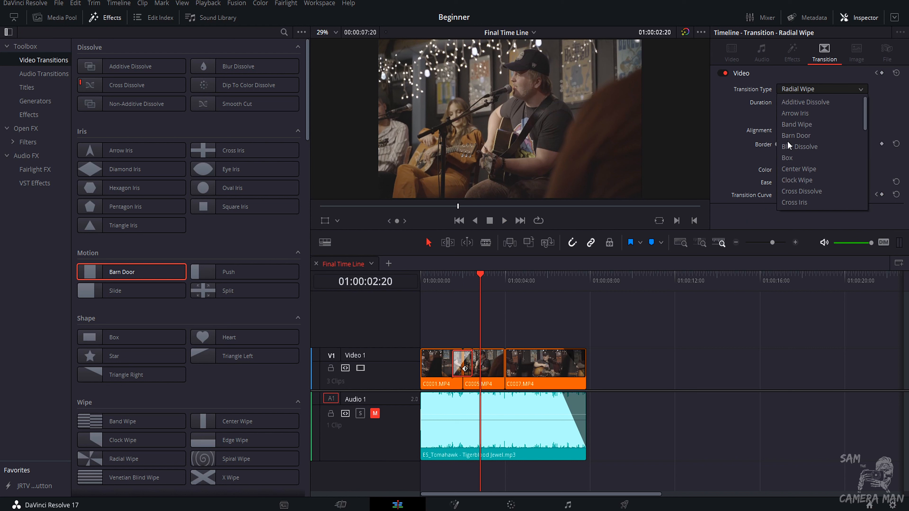
pyautogui.click(795, 114)
pyautogui.click(454, 285)
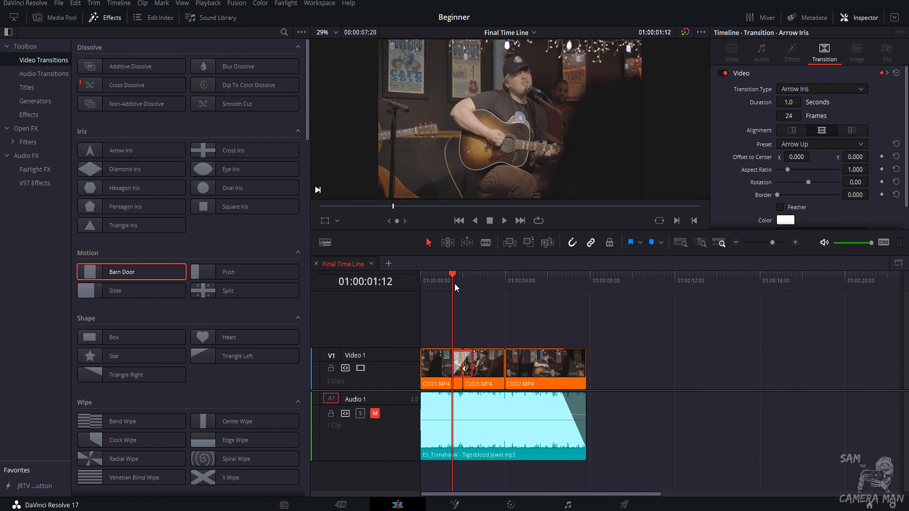
pyautogui.press('space')
pyautogui.press('space')
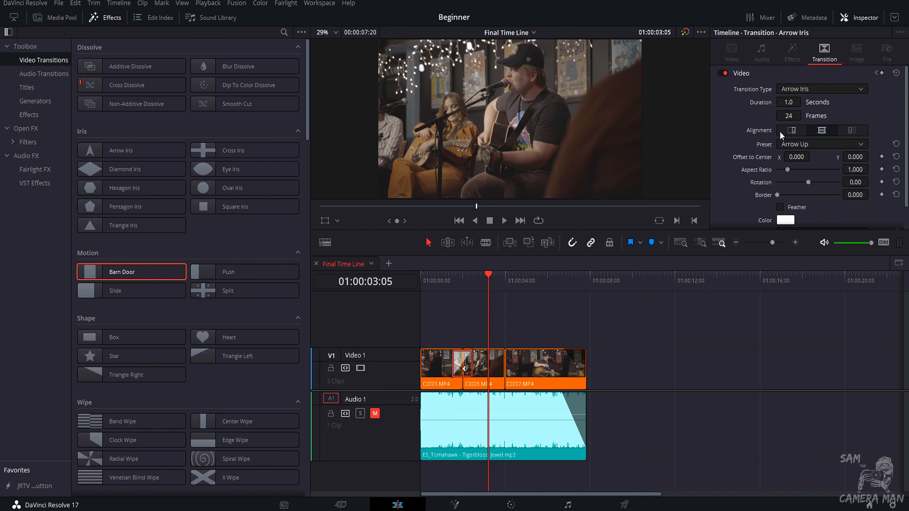
# Delete the transition between C0001.MP4 and C0005.MP4.
pyautogui.scroll(-1, 785, 170)
pyautogui.scroll(1, 780, 192)
pyautogui.press('Delete')
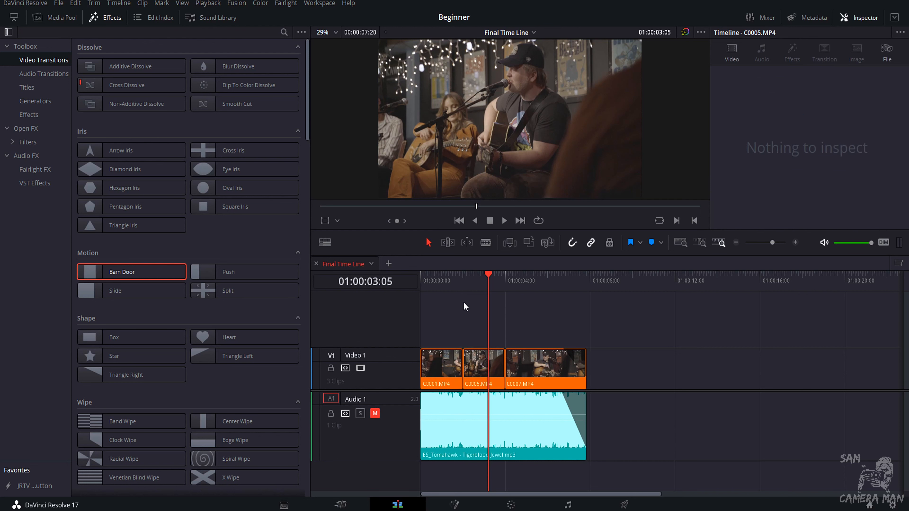
# Select clip C0001.MP4 and browse its video properties in the Inspector.
pyautogui.click(446, 366)
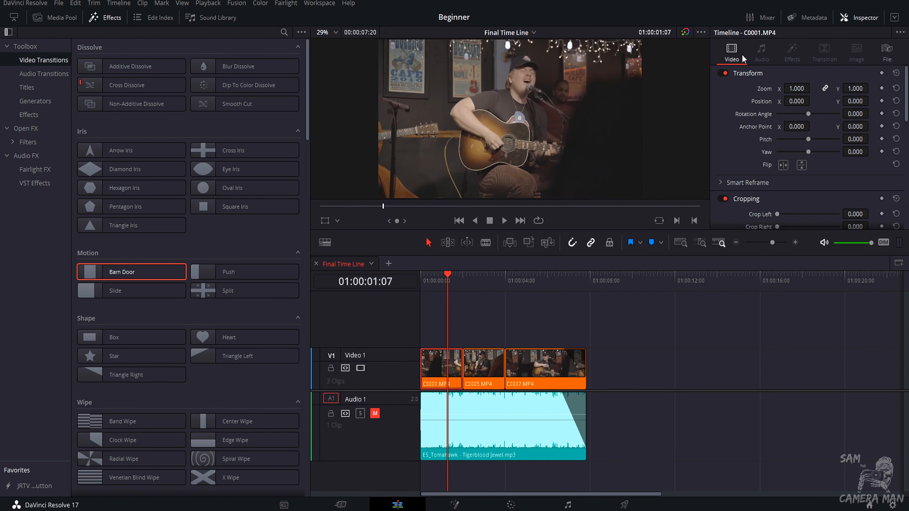
pyautogui.scroll(-5, 760, 126)
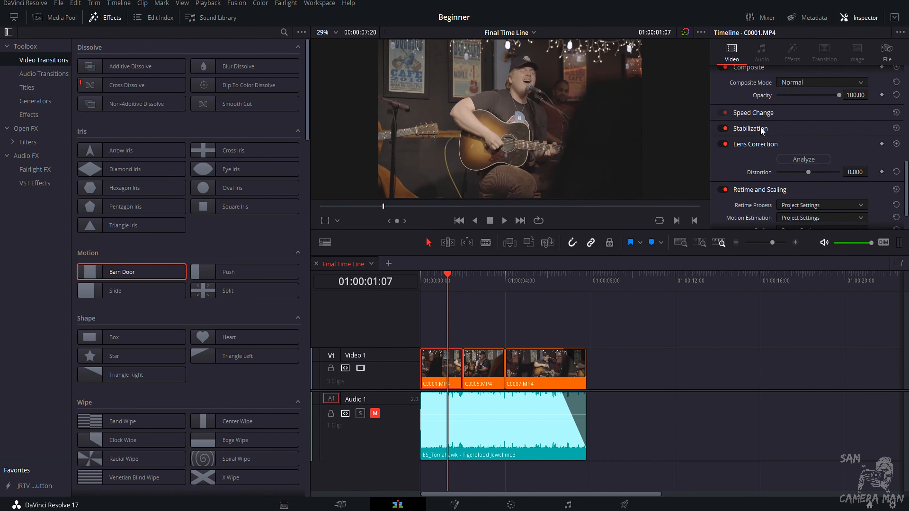
pyautogui.scroll(1, 760, 126)
pyautogui.scroll(3, 759, 137)
pyautogui.scroll(2, 760, 137)
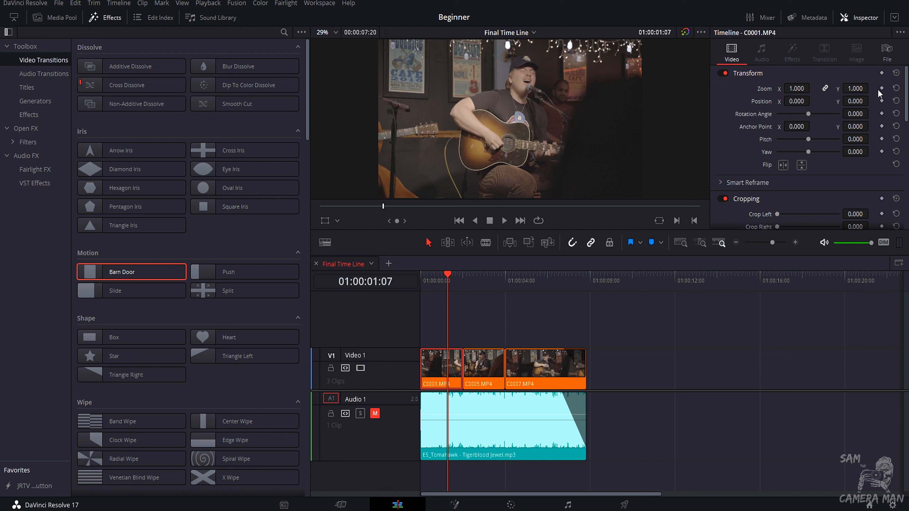
# Keyframe C0001.MP4's zoom at the clip start, then set zoom to 1.340 about one second in.
pyautogui.press('Home')
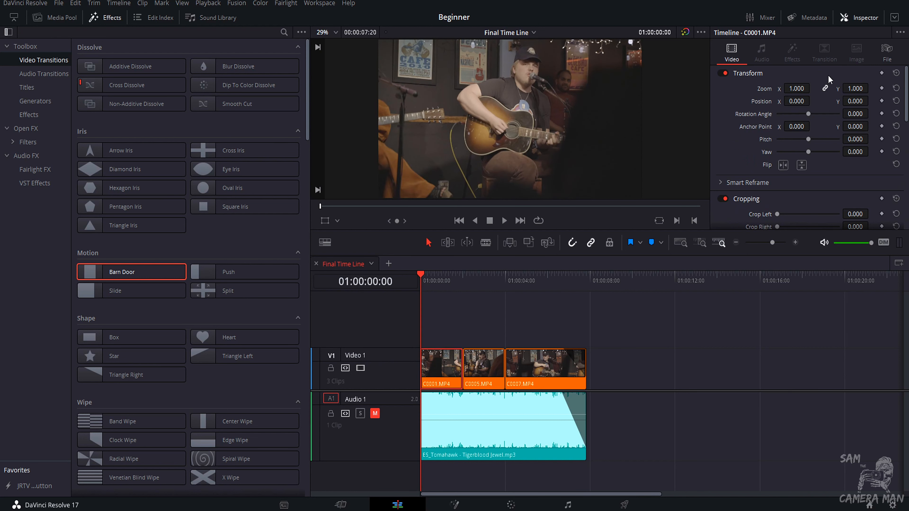
pyautogui.click(882, 88)
pyautogui.moveTo(428, 272); pyautogui.dragTo(444, 277)
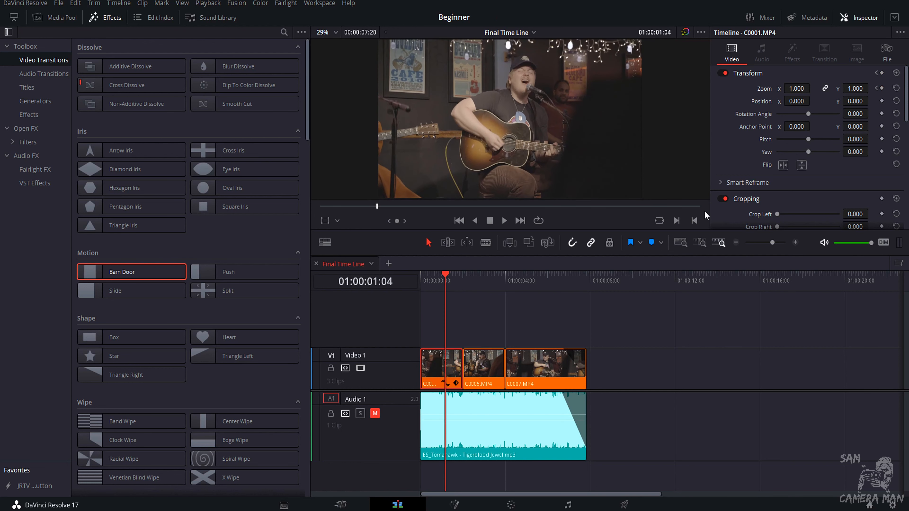
pyautogui.moveTo(785, 89); pyautogui.dragTo(792, 89)
# Play the zoom animation from the start of the timeline at a closer timeline zoom.
pyautogui.moveTo(455, 278); pyautogui.dragTo(422, 281)
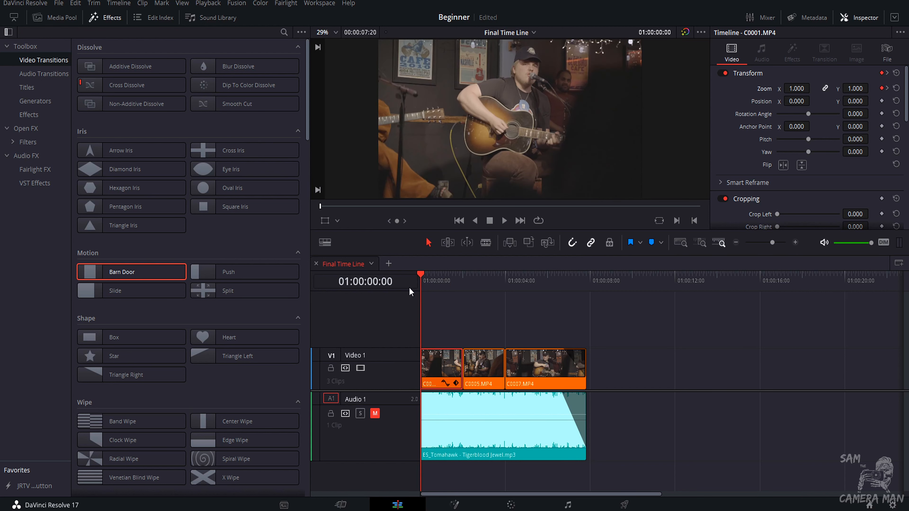
pyautogui.press('space')
pyautogui.press('space')
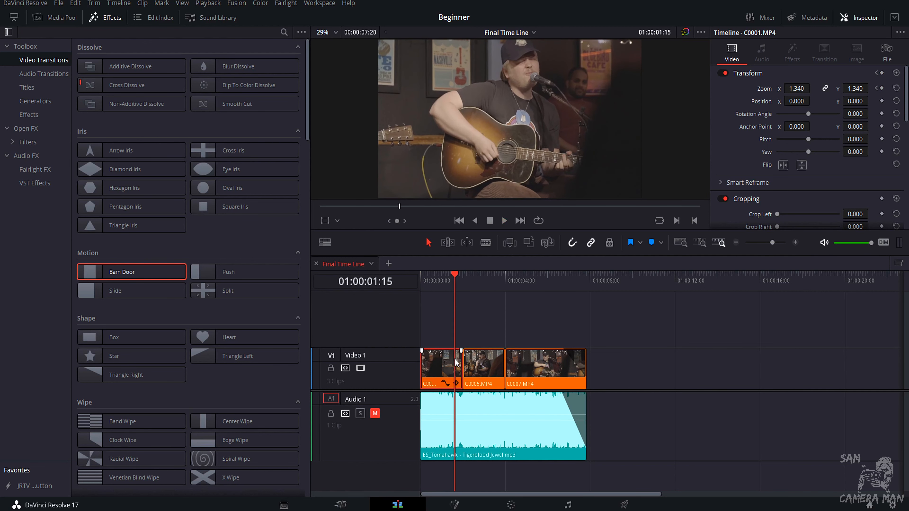
pyautogui.click(456, 382)
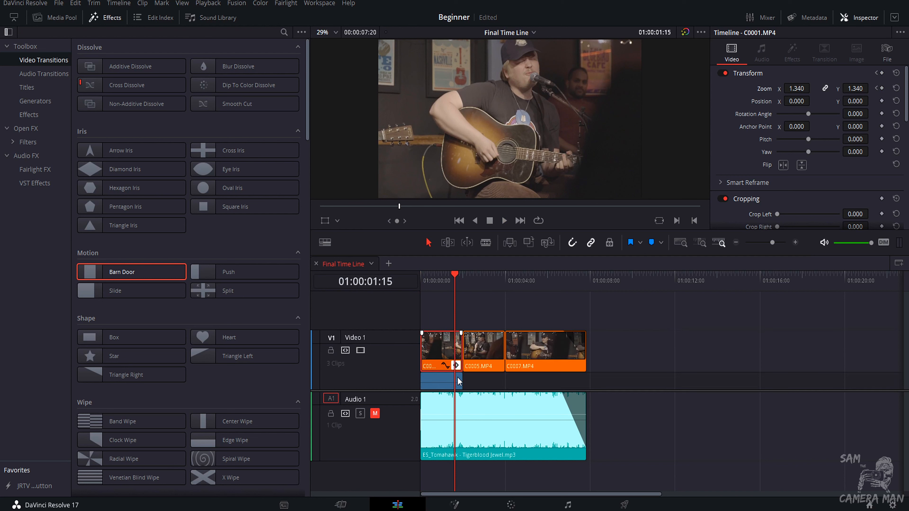
pyautogui.click(777, 245)
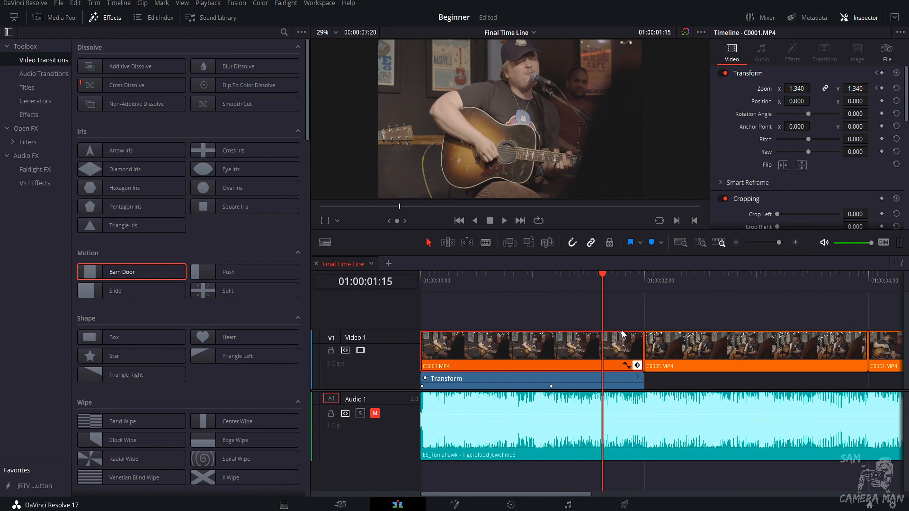
pyautogui.click(637, 366)
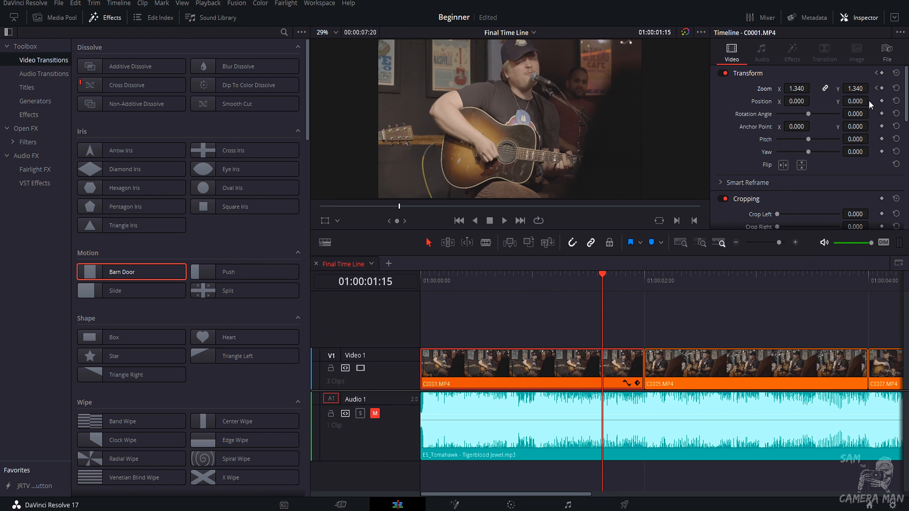
pyautogui.moveTo(549, 271); pyautogui.dragTo(431, 285)
pyautogui.press('space')
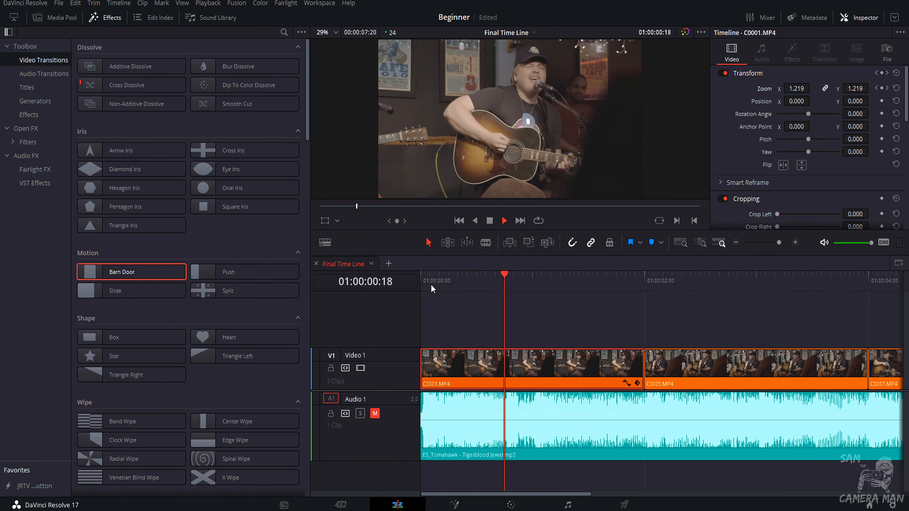
# Move C0001.MP4's second zoom keyframe later, near the end of the clip.
pyautogui.click(638, 383)
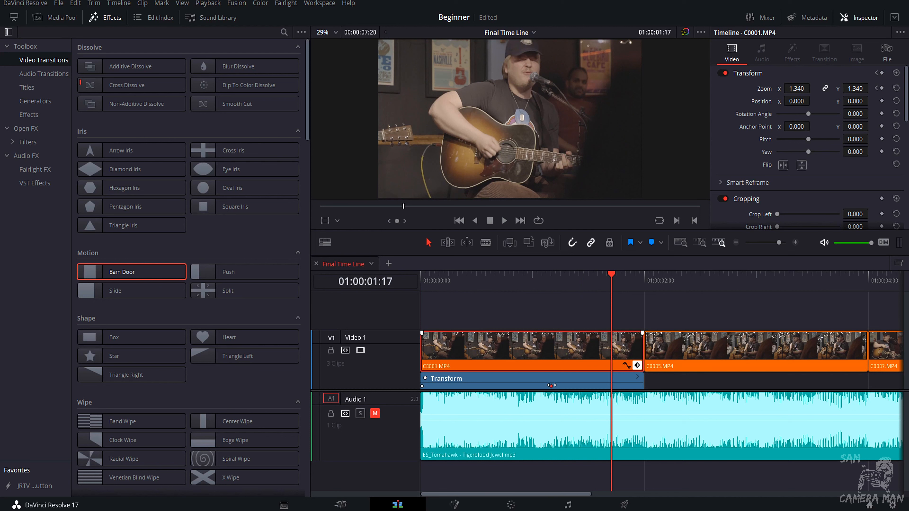
pyautogui.moveTo(552, 385); pyautogui.dragTo(714, 386)
pyautogui.click(638, 366)
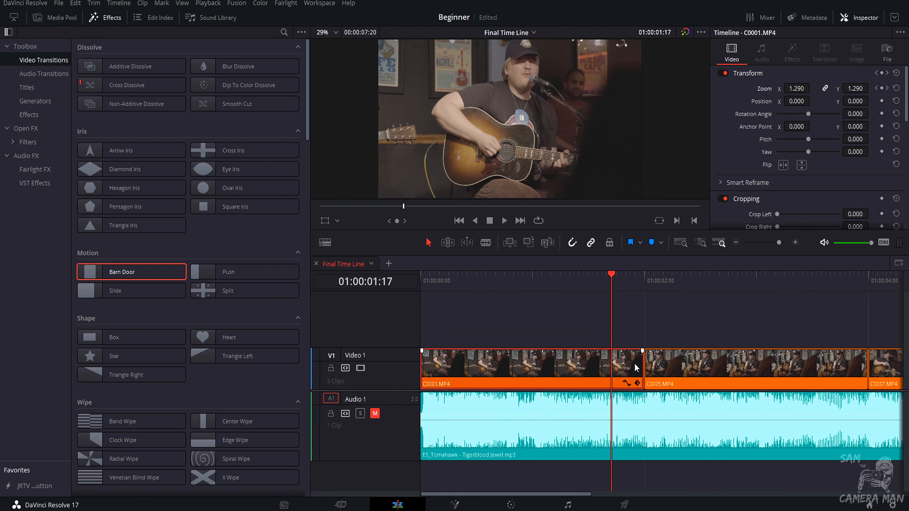
# Play back the adjusted zoom animation from the start.
pyautogui.moveTo(472, 275); pyautogui.dragTo(419, 271)
pyautogui.press('space')
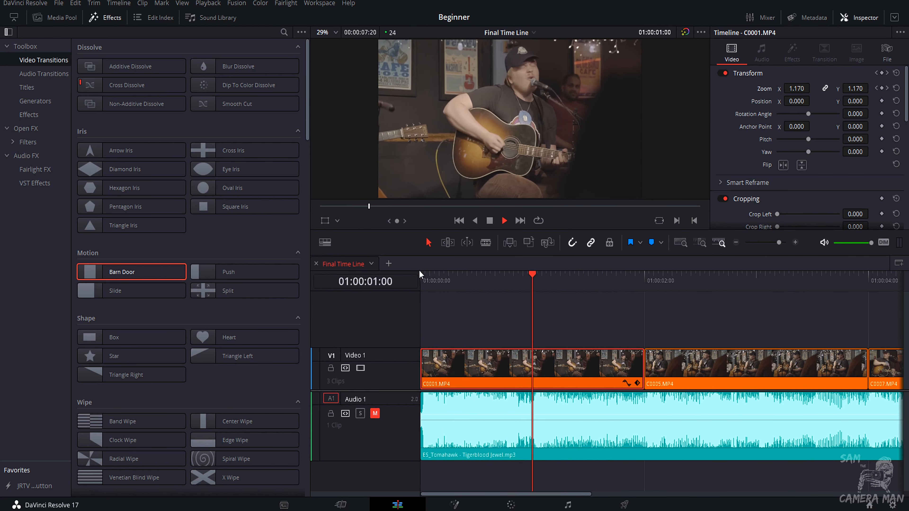
pyautogui.press('space')
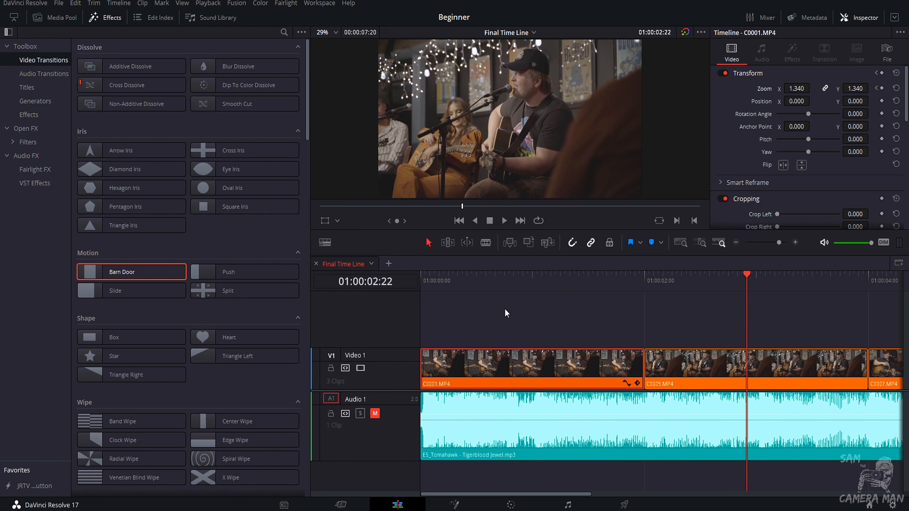
pyautogui.moveTo(467, 278); pyautogui.dragTo(380, 270)
pyautogui.press('space')
pyautogui.press('space')
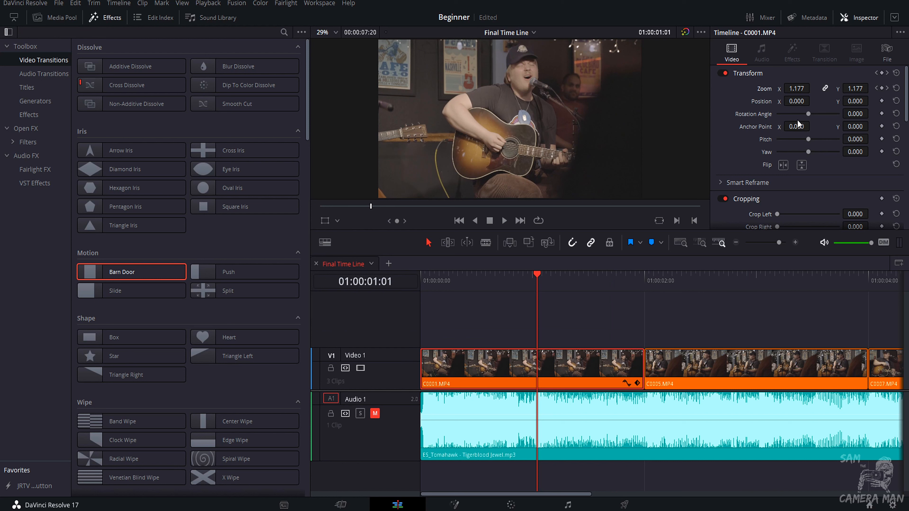
# Scroll through C0001.MP4's Inspector properties such as Cropping and Composite.
pyautogui.scroll(-3, 801, 104)
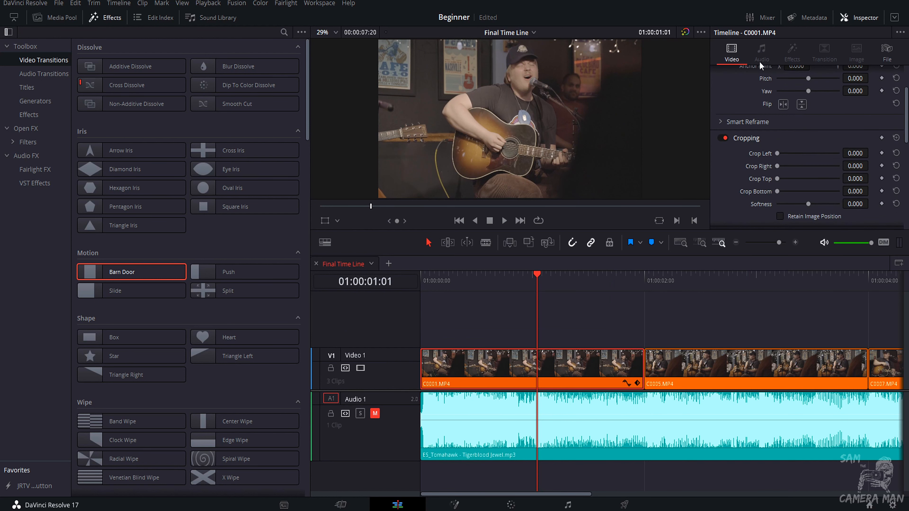
pyautogui.scroll(3, 831, 181)
pyautogui.scroll(-4, 812, 125)
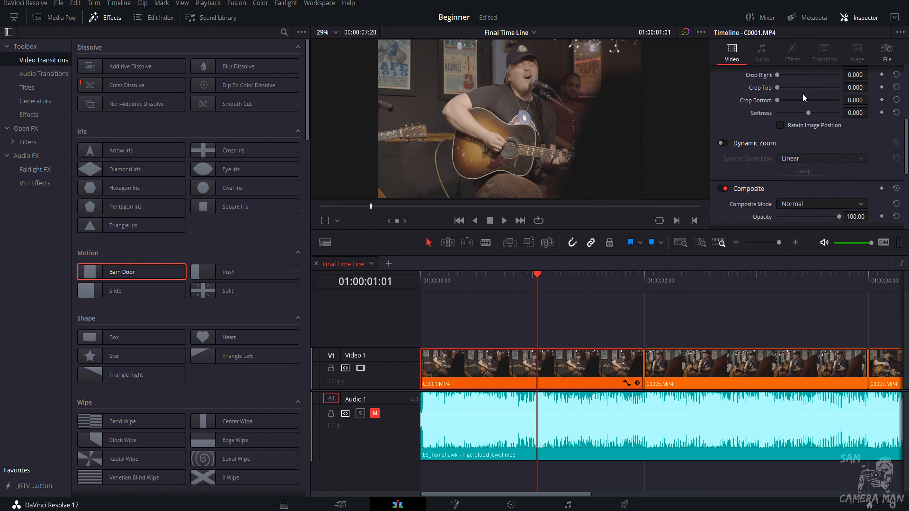
pyautogui.moveTo(780, 94); pyautogui.dragTo(776, 119)
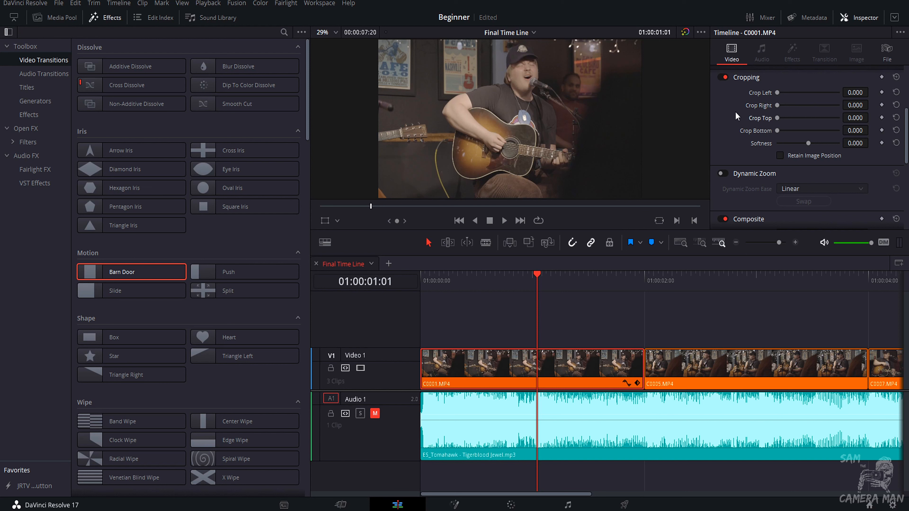
pyautogui.scroll(-3, 784, 126)
pyautogui.scroll(3, 785, 125)
pyautogui.scroll(-3, 765, 91)
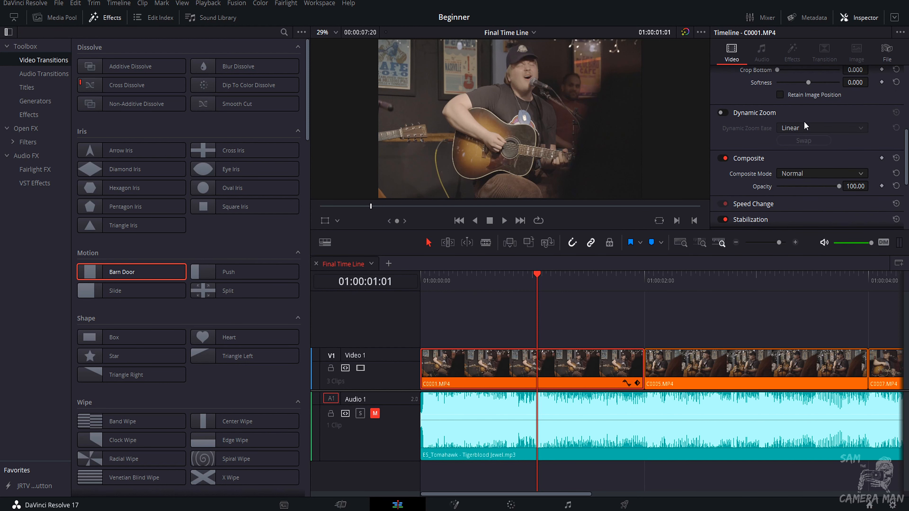
pyautogui.scroll(-1, 776, 130)
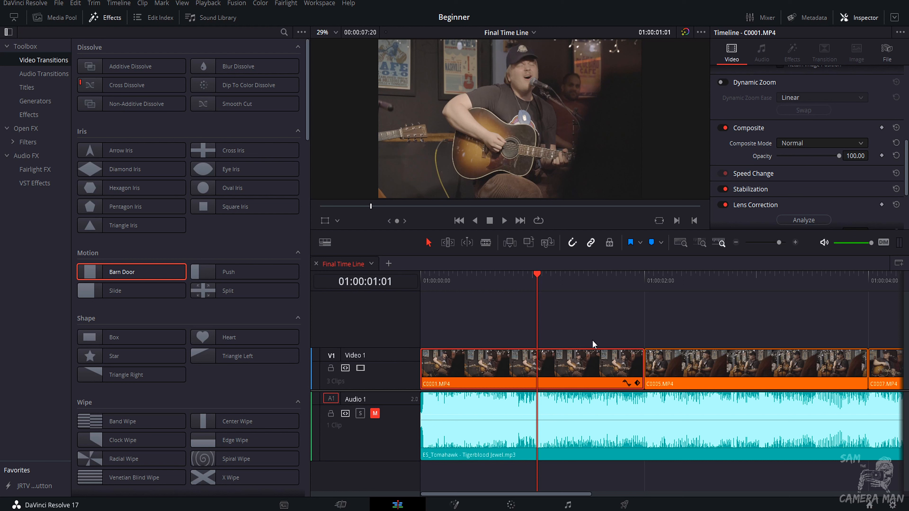
# Move C0005.MP4 onto Video 2 above C0001.MP4 and set its composite mode to Screen.
pyautogui.moveTo(690, 358); pyautogui.dragTo(468, 319)
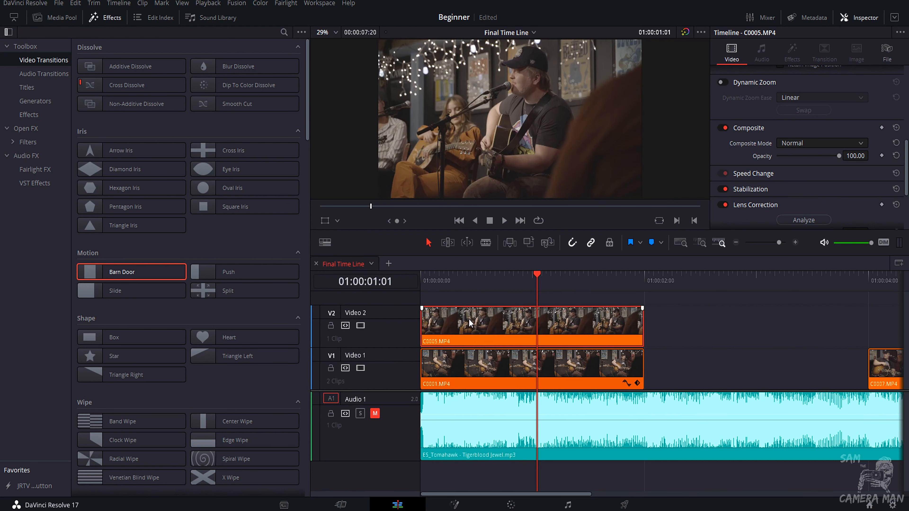
pyautogui.click(792, 145)
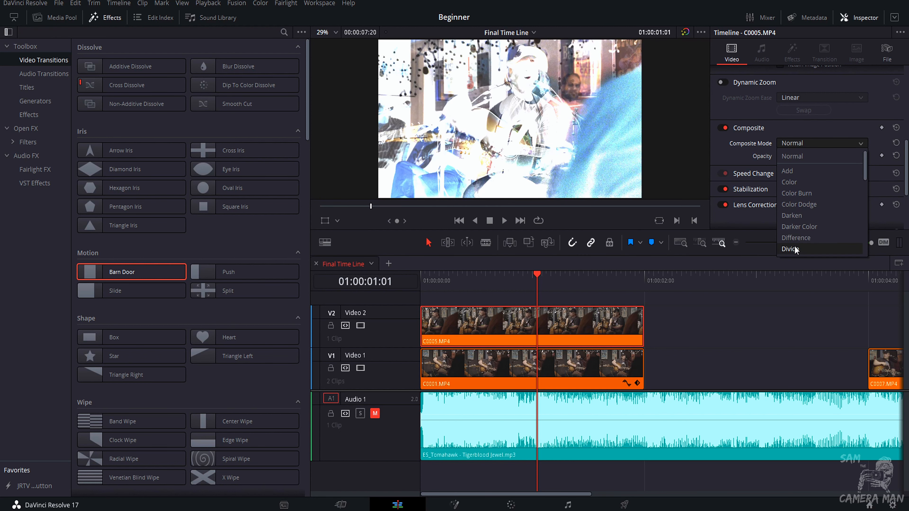
pyautogui.scroll(-1, 795, 250)
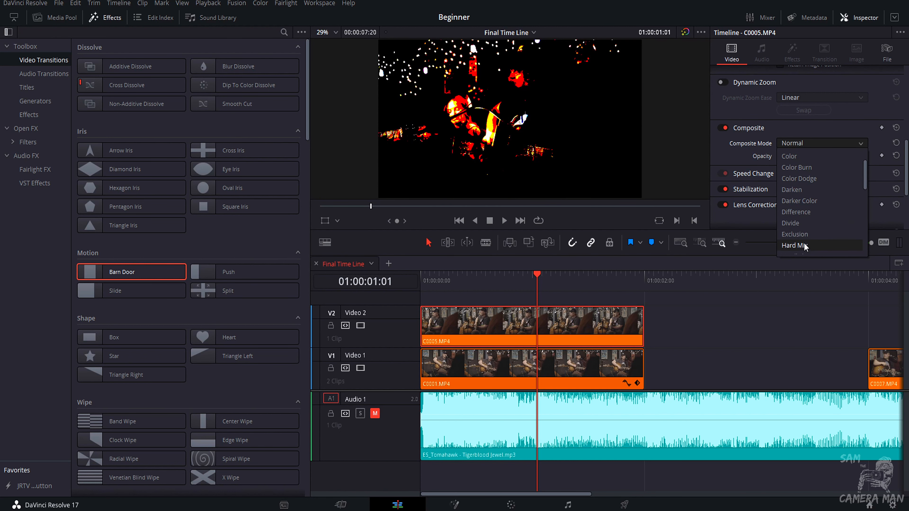
pyautogui.scroll(-1, 804, 245)
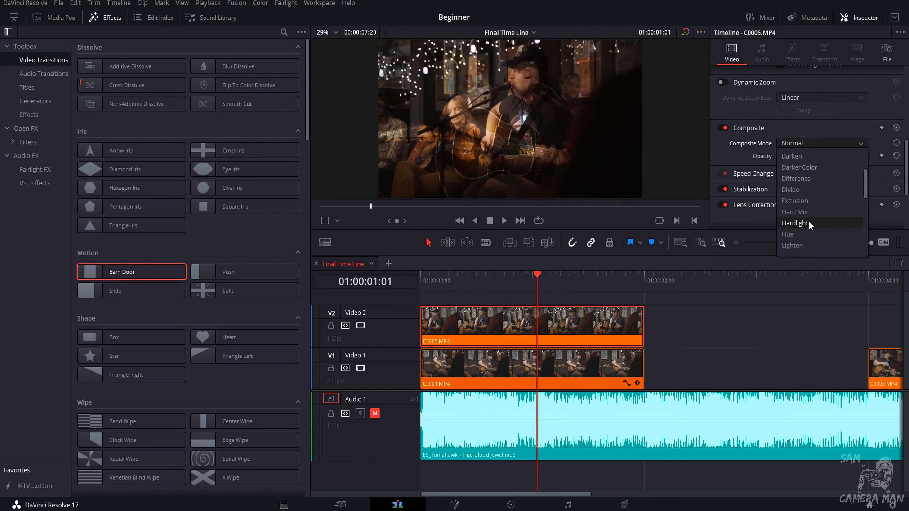
pyautogui.scroll(-3, 808, 232)
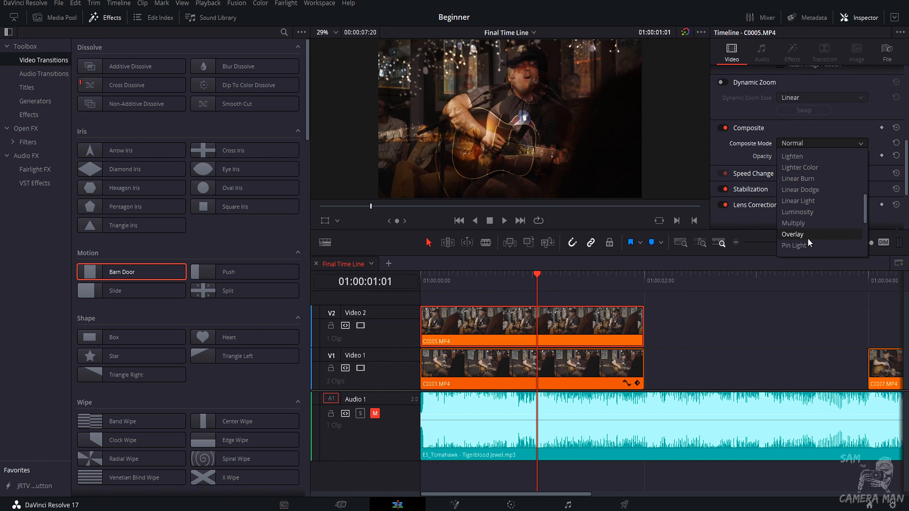
pyautogui.scroll(-2, 807, 238)
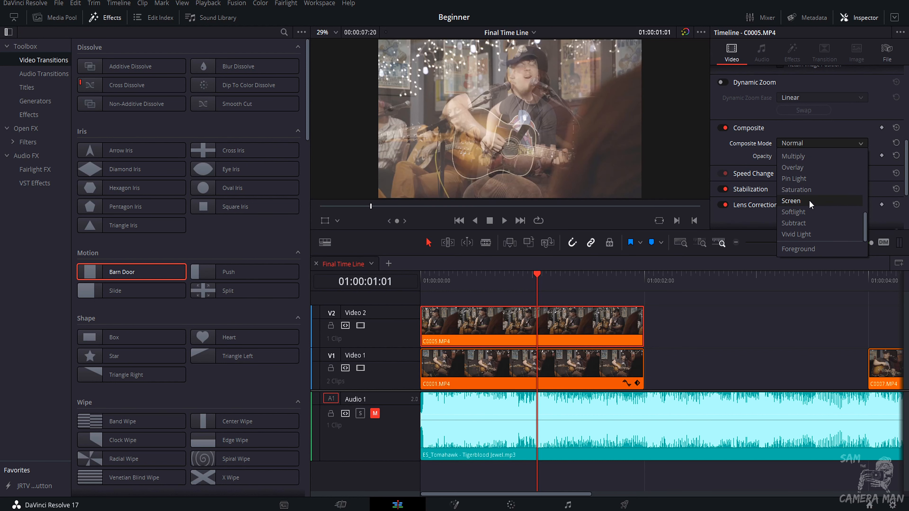
pyautogui.click(809, 201)
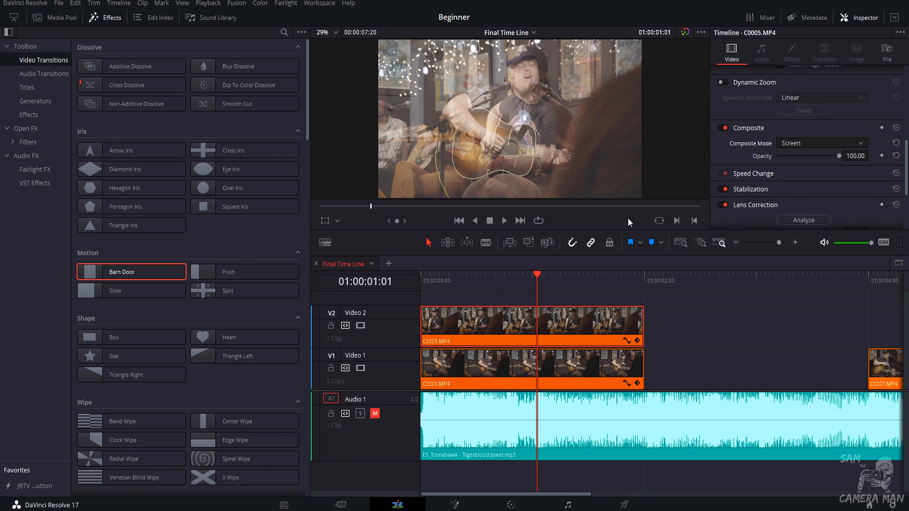
# Reset C0005.MP4's composite mode to Normal and move the clip back to its place on Video 1.
pyautogui.click(805, 145)
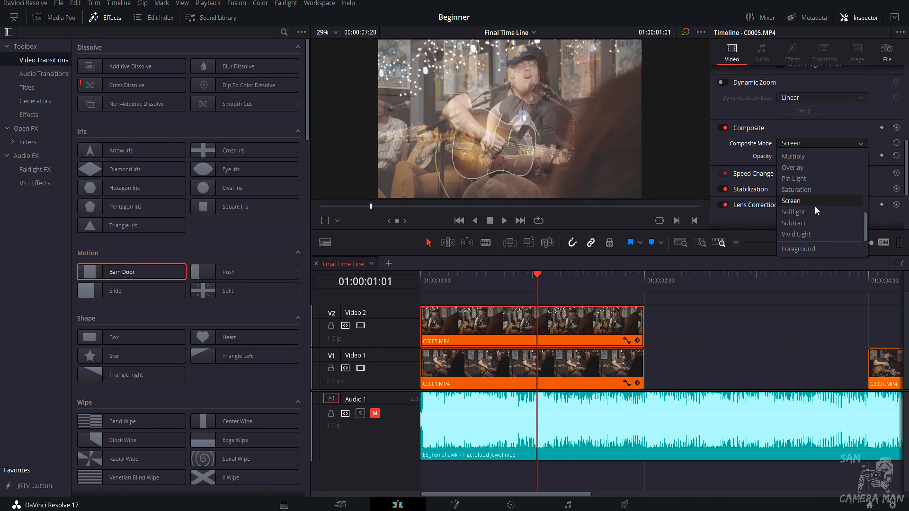
pyautogui.scroll(3, 814, 205)
pyautogui.click(821, 166)
pyautogui.moveTo(499, 310); pyautogui.dragTo(717, 353)
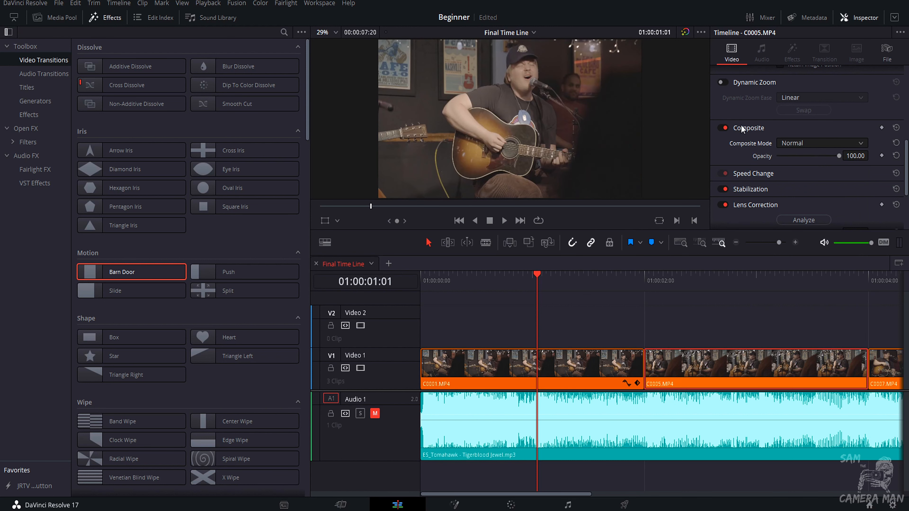
# Set C0005.MP4's speed to 40% under Speed Change and play it back.
pyautogui.click(778, 173)
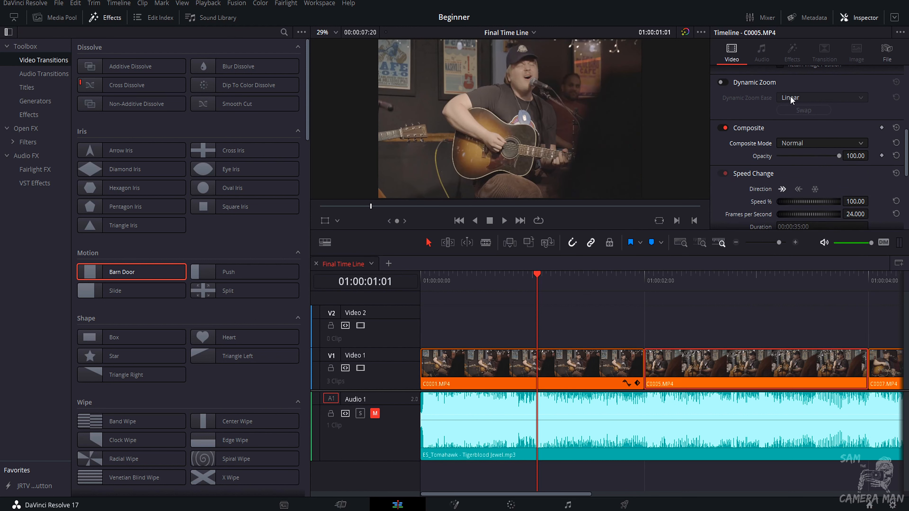
pyautogui.scroll(-2, 846, 127)
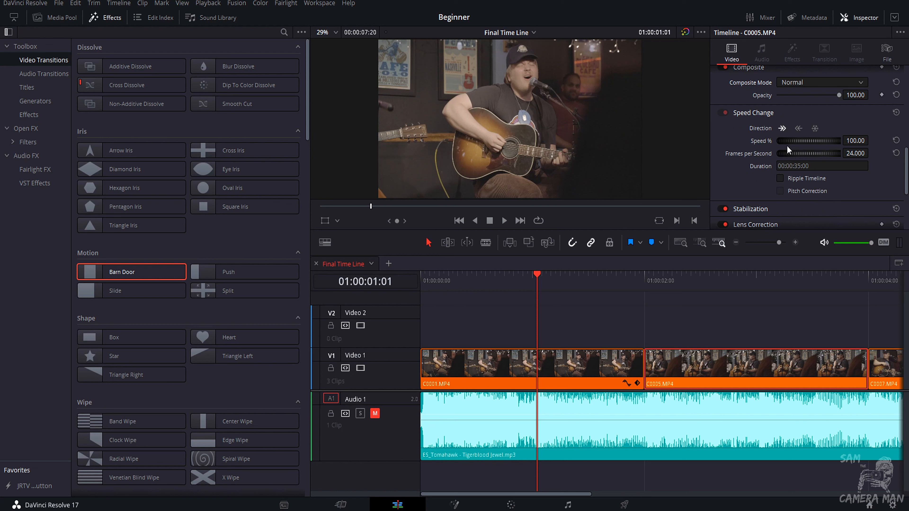
pyautogui.moveTo(790, 145); pyautogui.dragTo(676, 145)
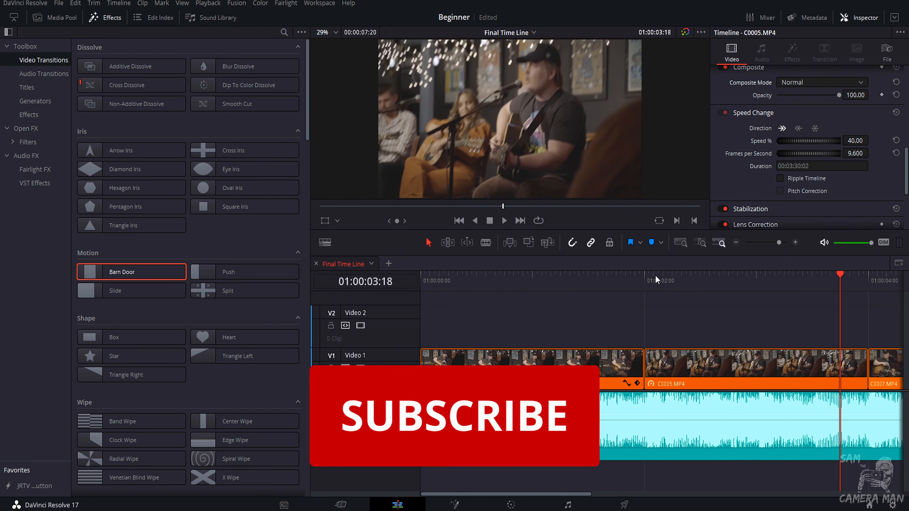
pyautogui.click(654, 279)
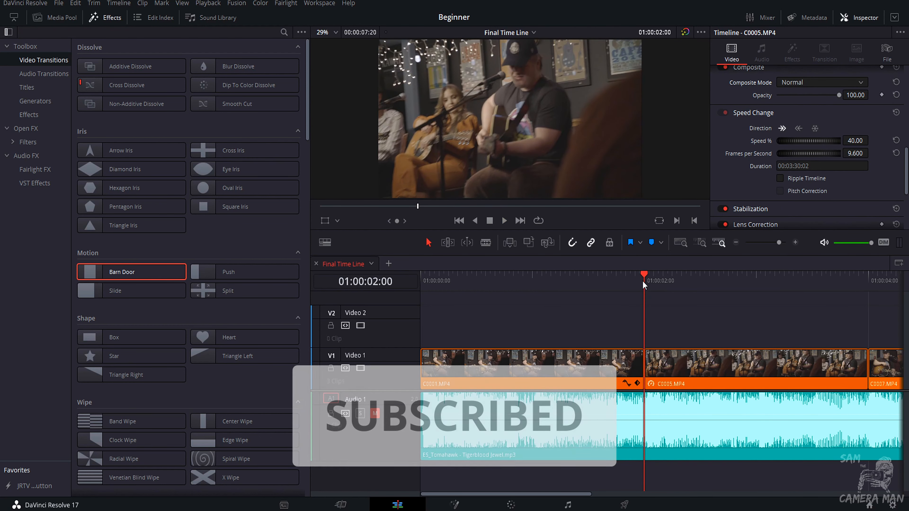
pyautogui.press('space')
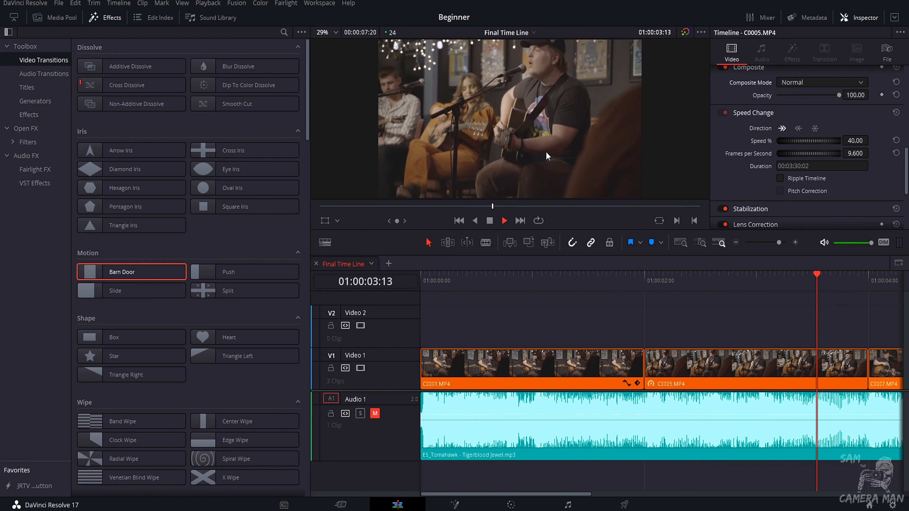
# Set C0005.MP4's speed to 235% and play the clip back.
pyautogui.click(658, 274)
pyautogui.press('space')
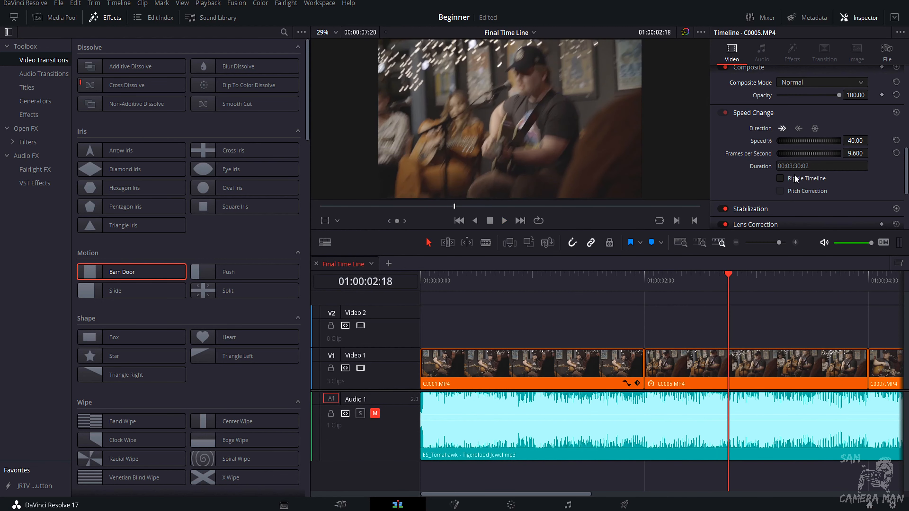
pyautogui.click(861, 141)
pyautogui.write('235')
pyautogui.press('Return')
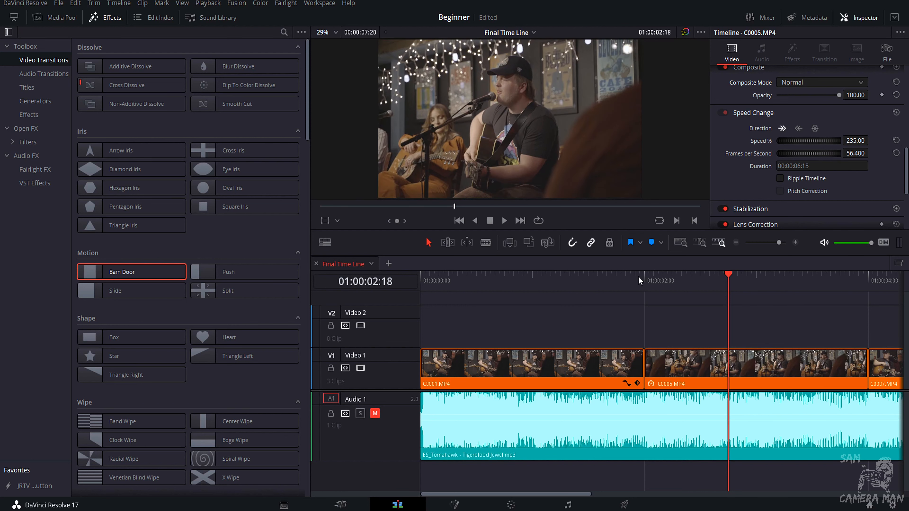
pyautogui.click(640, 278)
pyautogui.press('space')
pyautogui.press('space')
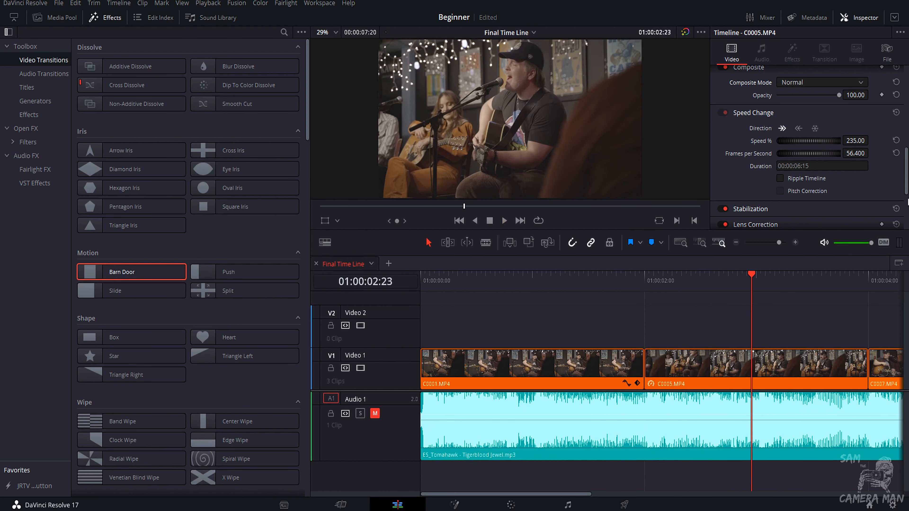
# Reset C0005.MP4's speed, preview it with reverse direction, then reset it to forward again.
pyautogui.click(896, 153)
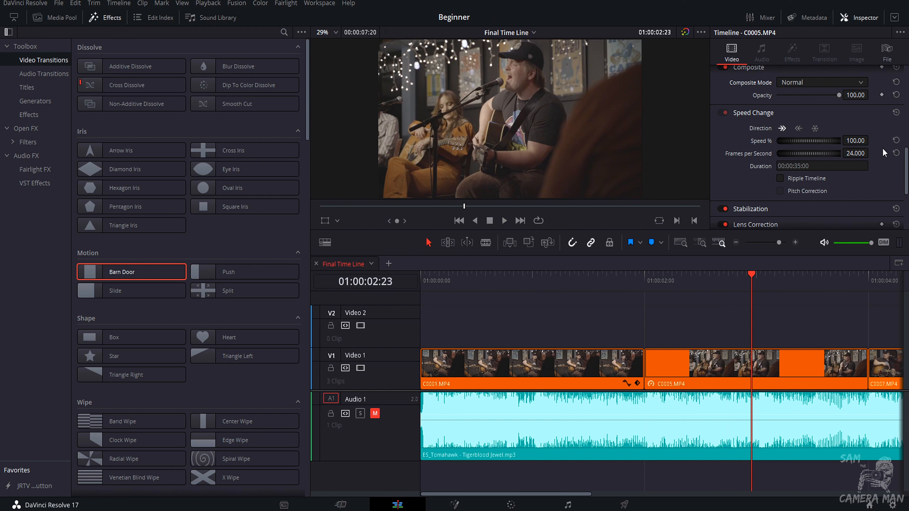
pyautogui.click(799, 129)
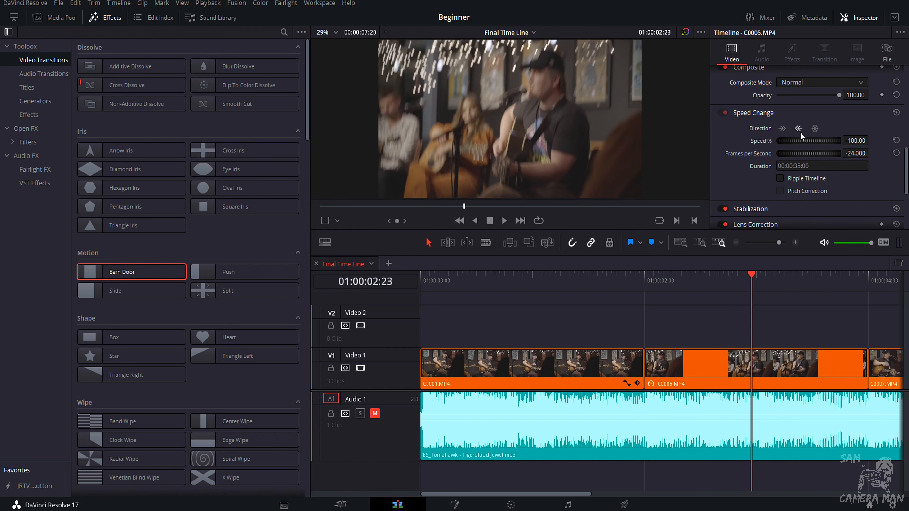
pyautogui.click(650, 285)
pyautogui.press('space')
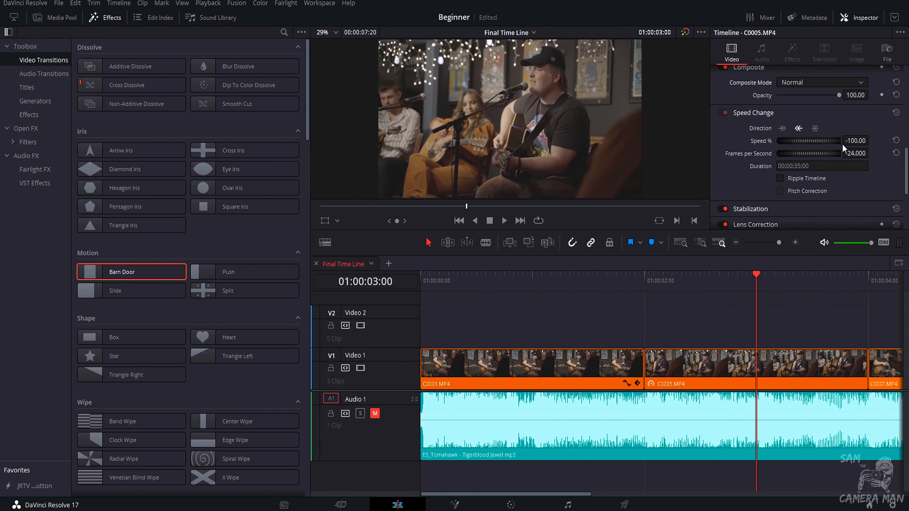
pyautogui.click(896, 141)
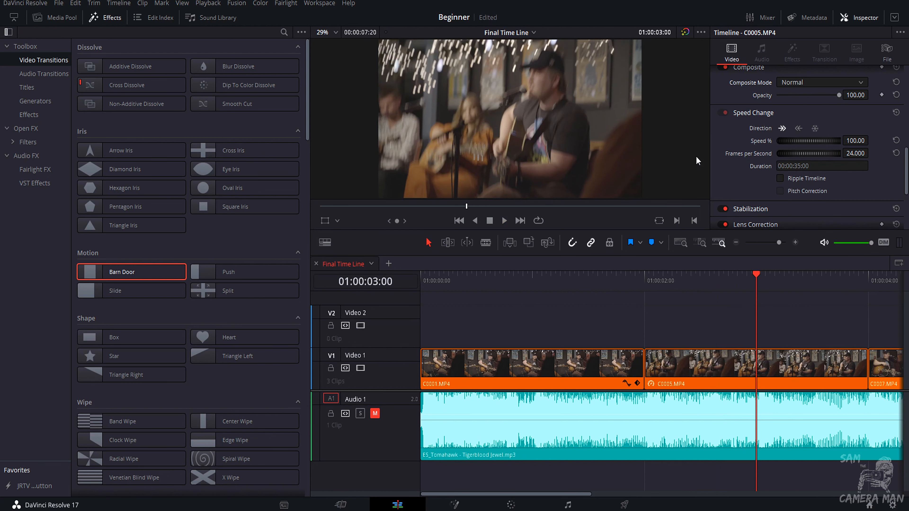
# Try a freeze frame on C0001.MP4 and undo it.
pyautogui.moveTo(650, 284); pyautogui.dragTo(514, 295)
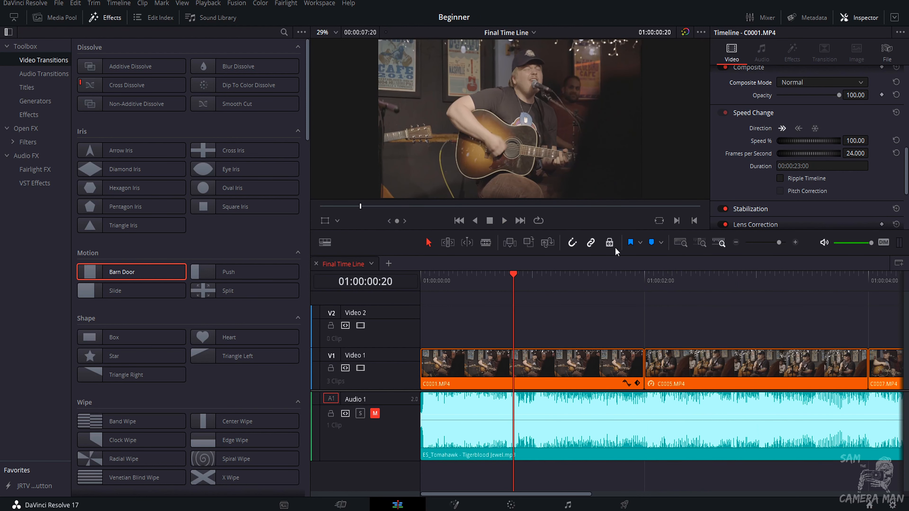
pyautogui.click(588, 279)
pyautogui.moveTo(588, 279); pyautogui.dragTo(420, 280)
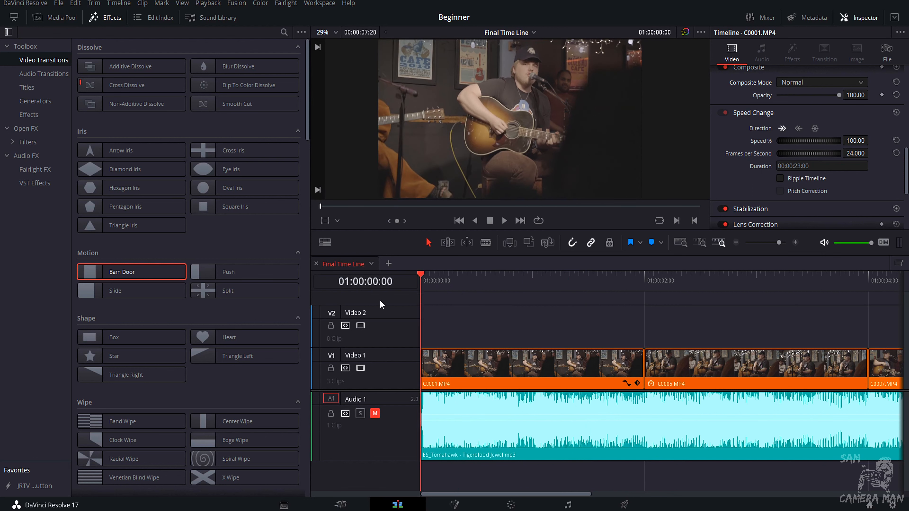
pyautogui.click(816, 130)
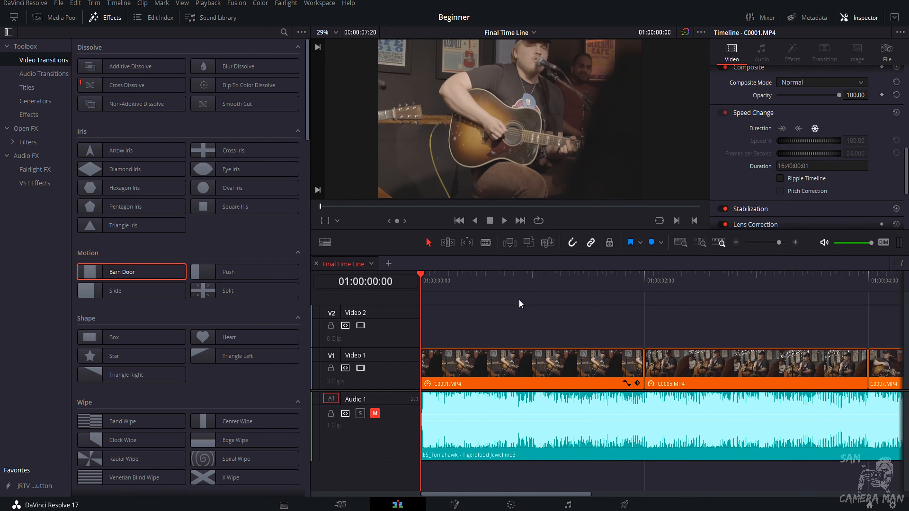
pyautogui.moveTo(435, 282); pyautogui.dragTo(539, 297)
pyautogui.scroll(-3, 493, 175)
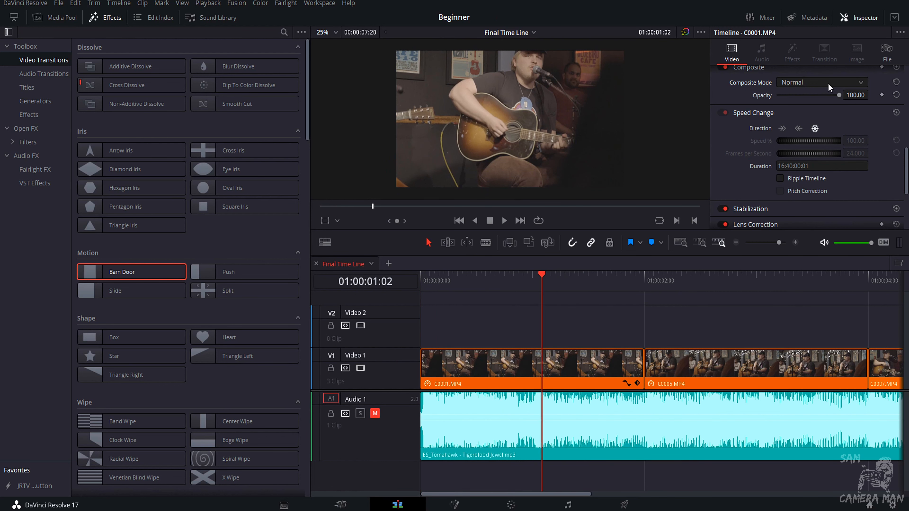
pyautogui.hotkey('ctrl', 'z')
# Stabilize C0001.MP4 with the Perspective mode and play it back from the start.
pyautogui.scroll(-3, 774, 113)
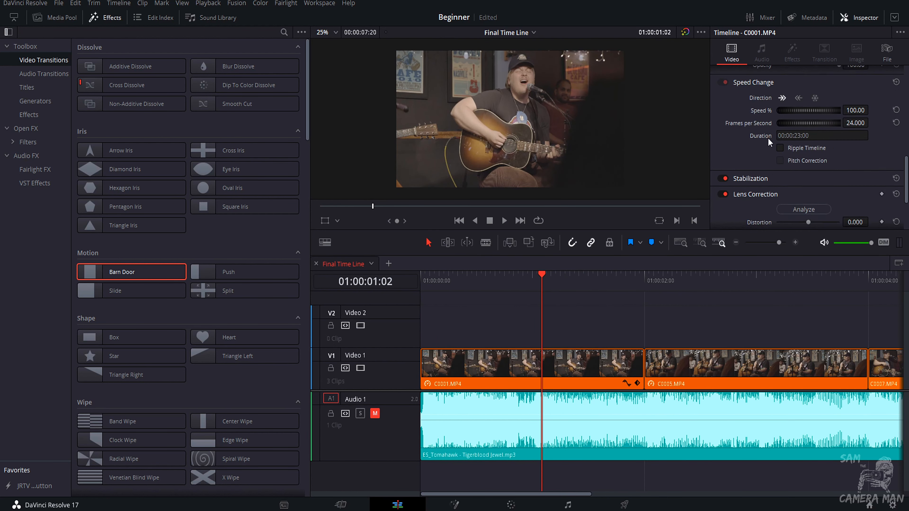
pyautogui.scroll(1, 752, 93)
pyautogui.click(747, 82)
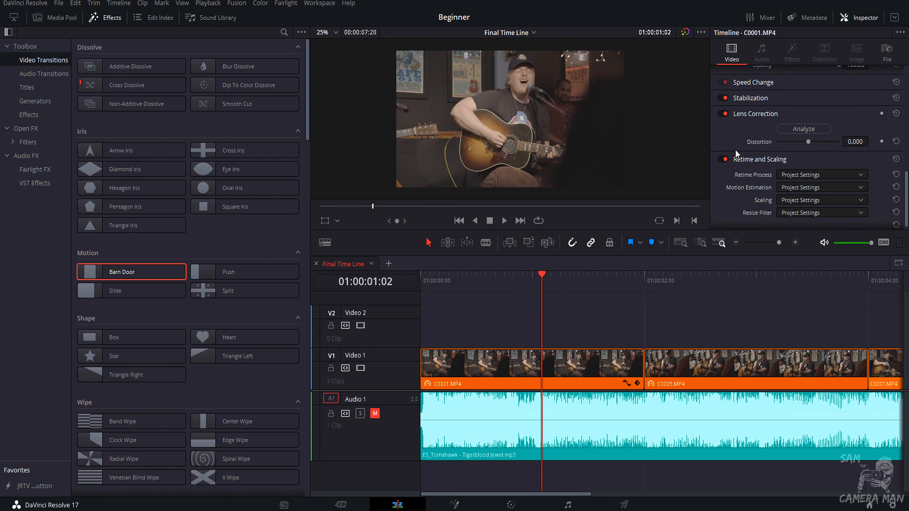
pyautogui.scroll(2, 748, 164)
pyautogui.click(749, 162)
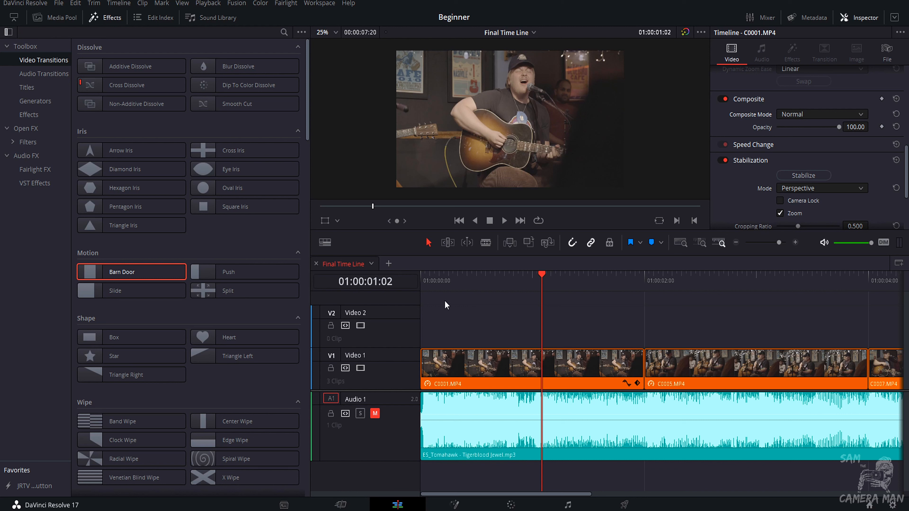
pyautogui.moveTo(447, 285); pyautogui.dragTo(415, 286)
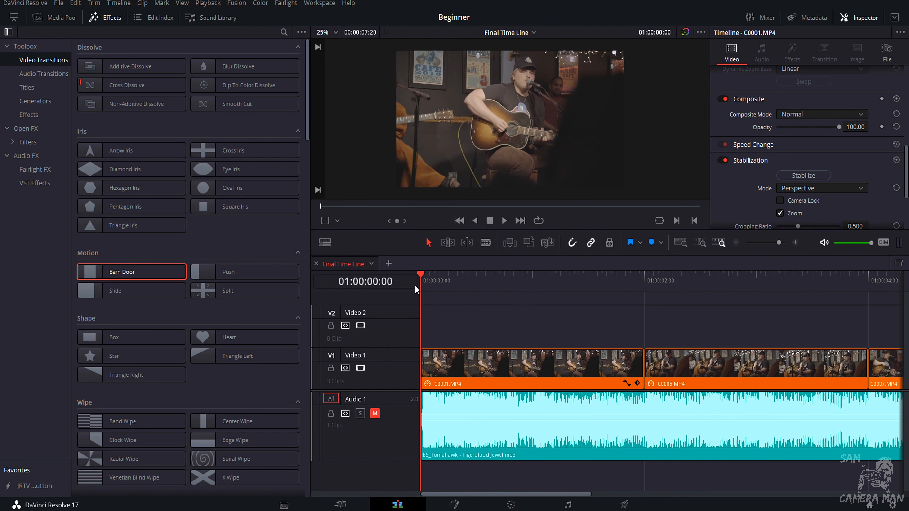
pyautogui.press('space')
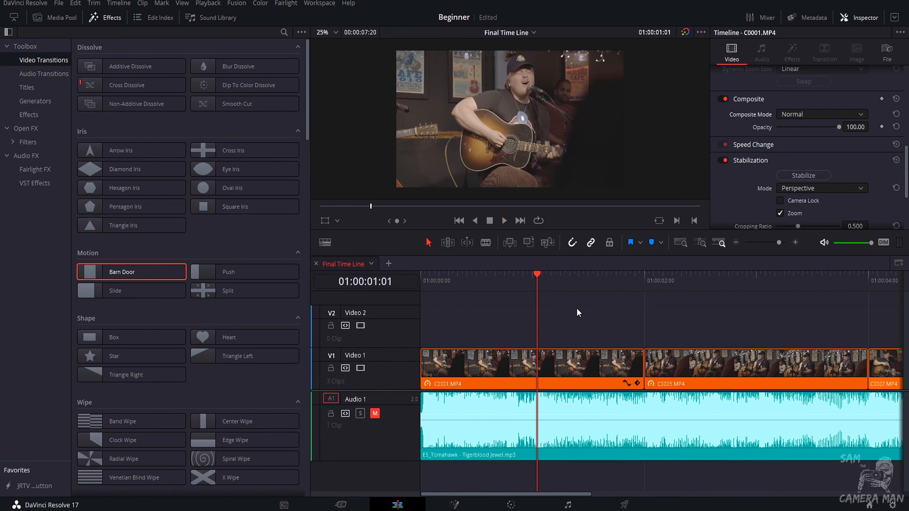
pyautogui.moveTo(458, 285); pyautogui.dragTo(417, 285)
pyautogui.click(788, 176)
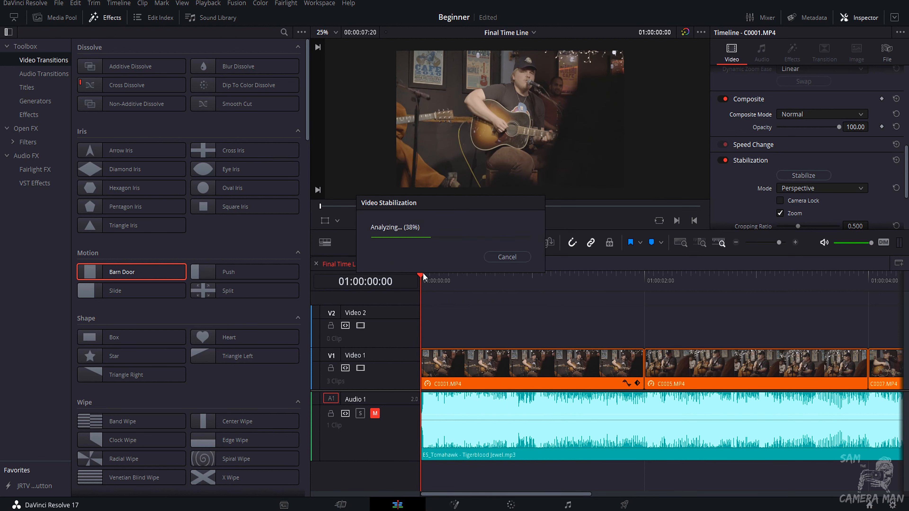
pyautogui.press('space')
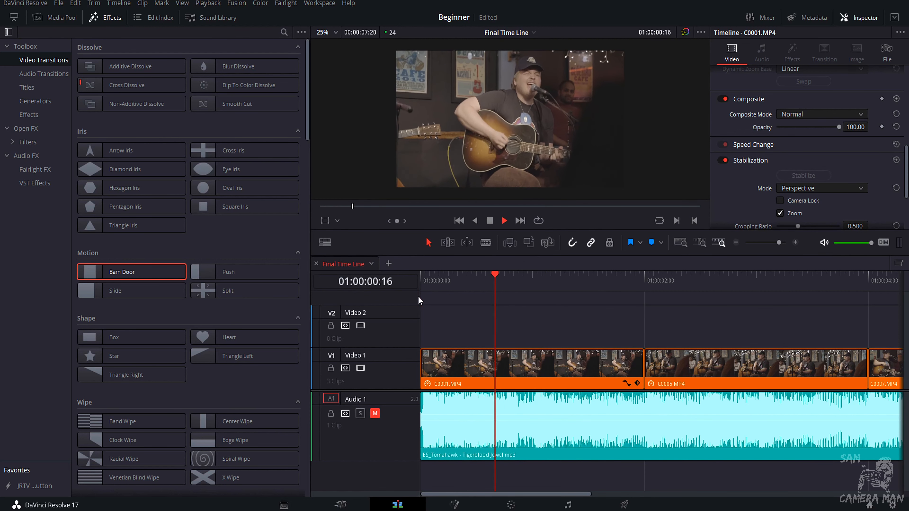
pyautogui.press('space')
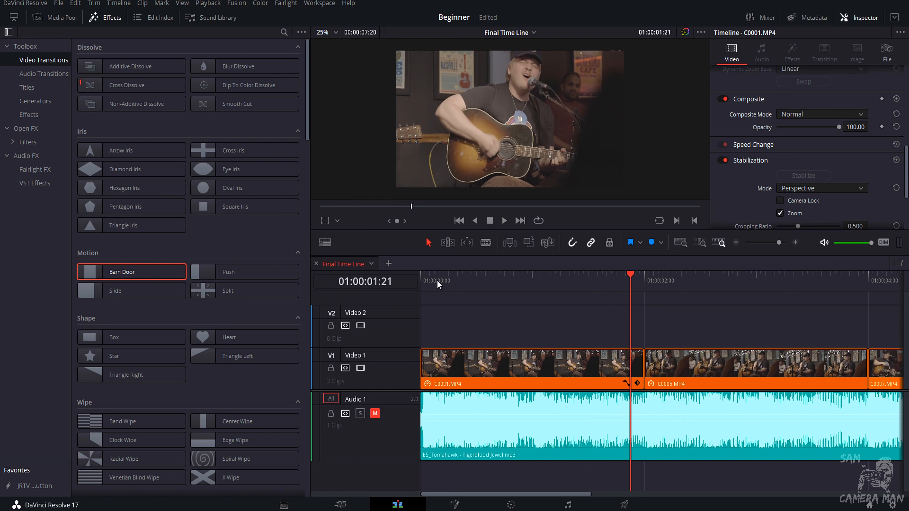
# Toggle C0001.MP4's stabilization off and back on, replaying the clip each time to compare.
pyautogui.click(723, 160)
pyautogui.moveTo(434, 282); pyautogui.dragTo(418, 282)
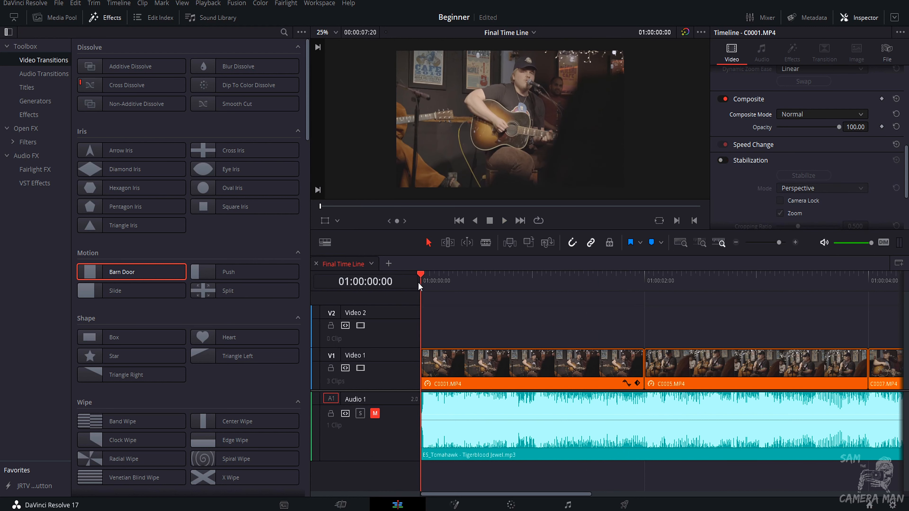
pyautogui.press('space')
pyautogui.press('space')
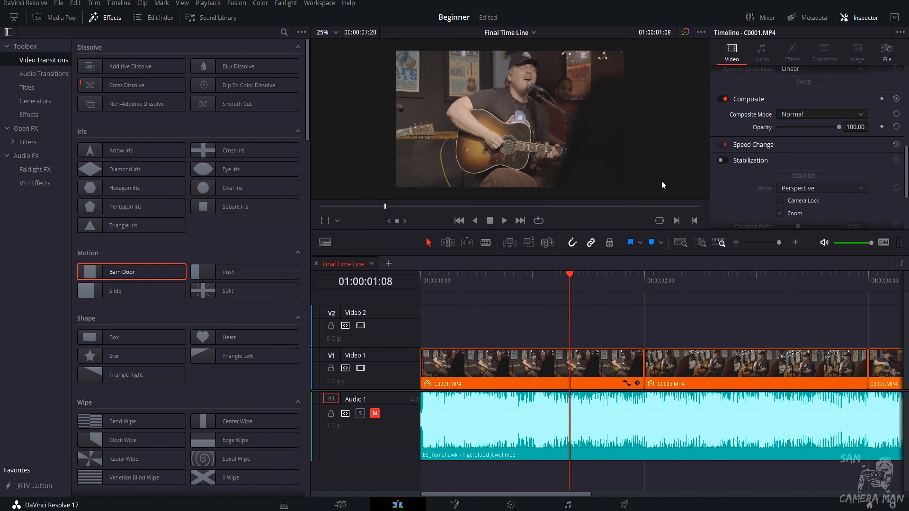
pyautogui.click(724, 163)
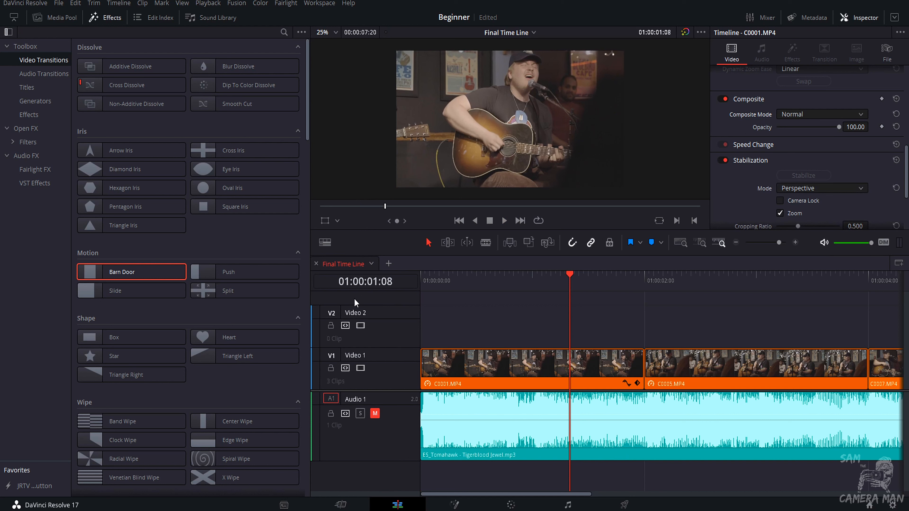
pyautogui.click(418, 287)
pyautogui.press('space')
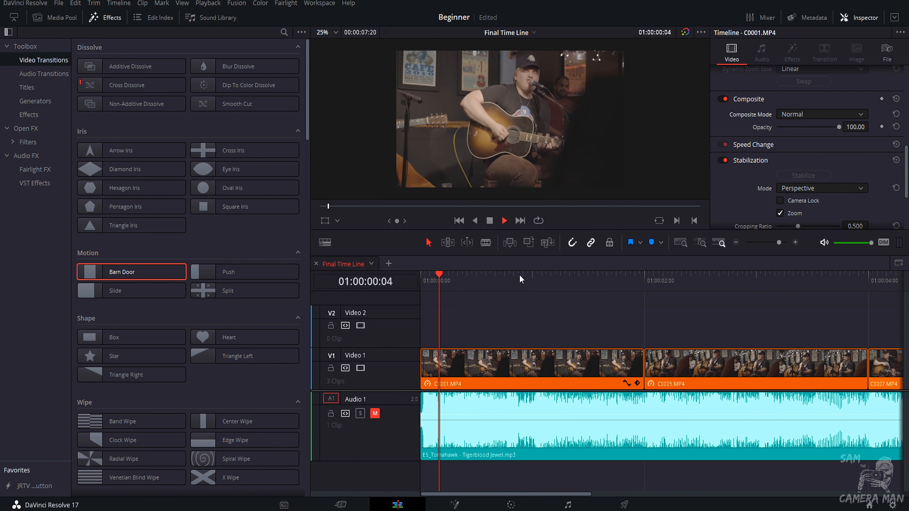
pyautogui.press('space')
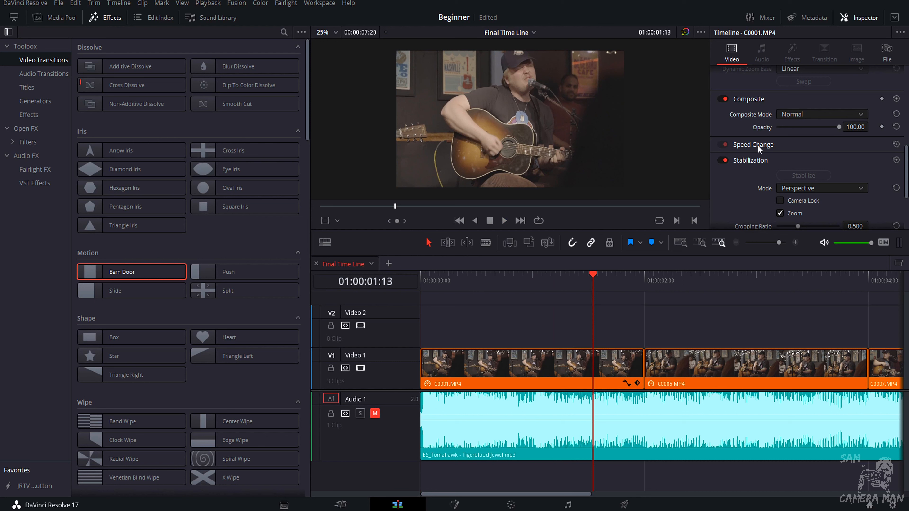
# Set the stabilization mode to Similarity, re-run Stabilize and play the clip.
pyautogui.click(421, 281)
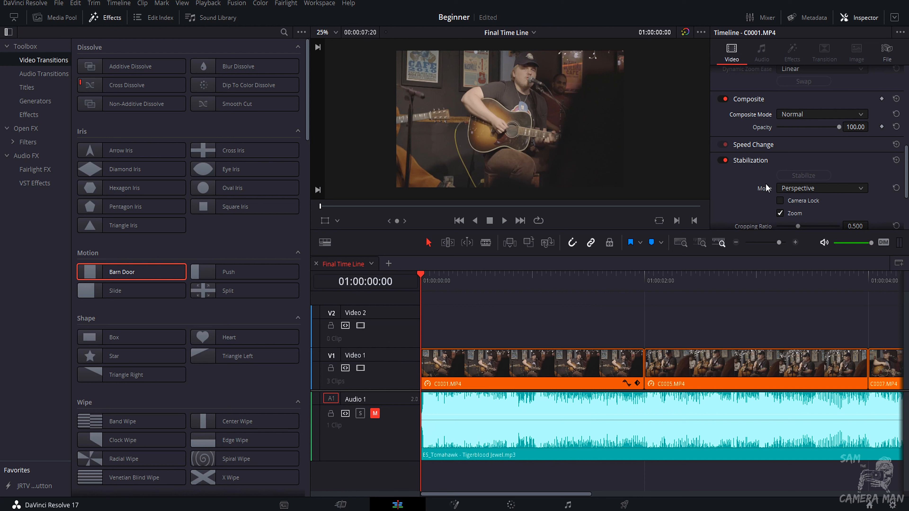
pyautogui.click(817, 190)
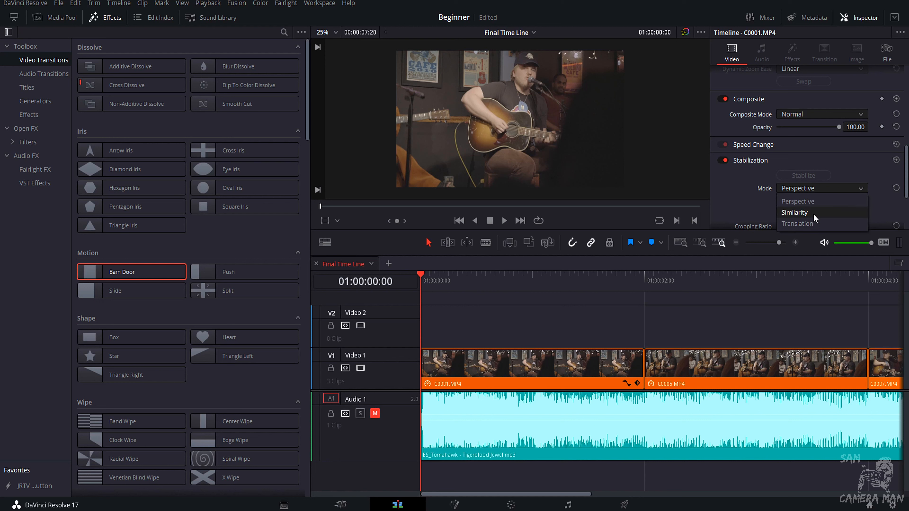
pyautogui.click(796, 213)
pyautogui.click(801, 175)
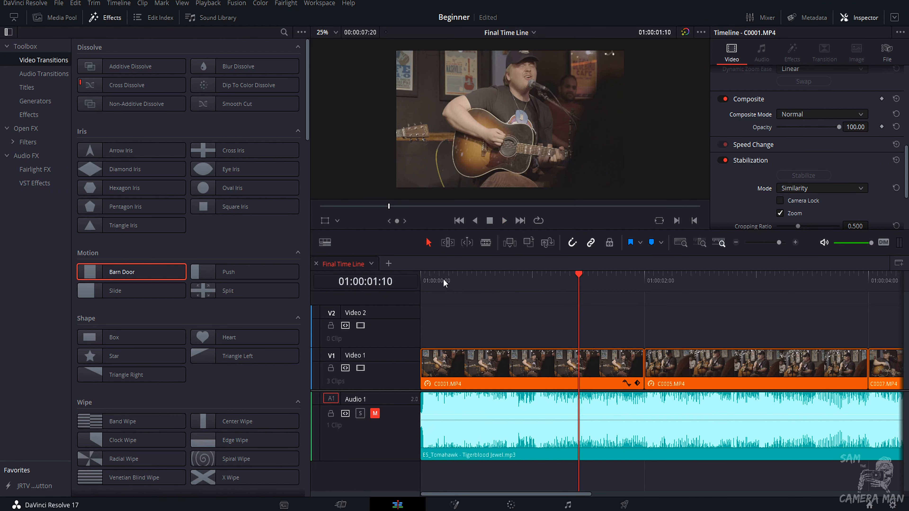
pyautogui.press('Home')
pyautogui.press('space')
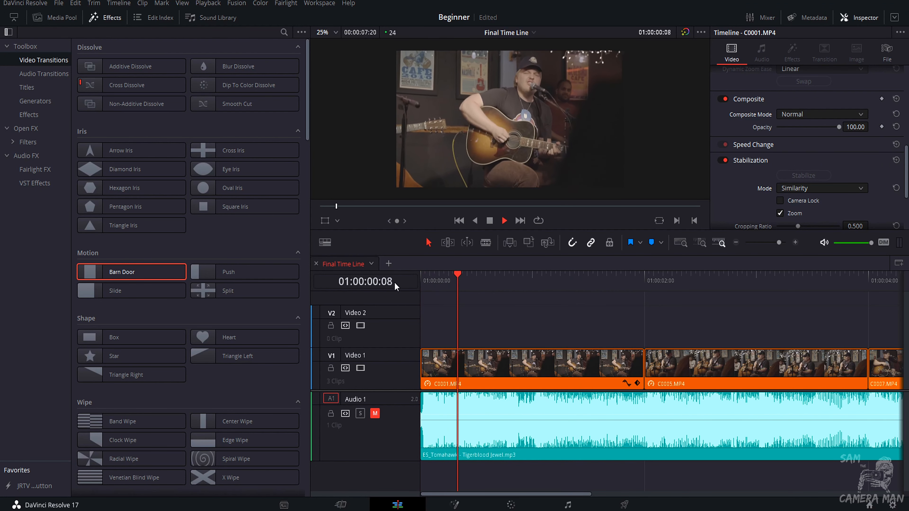
pyautogui.press('space')
# Set the stabilization mode to Translation, re-run Stabilize and play the clip from the start.
pyautogui.click(800, 191)
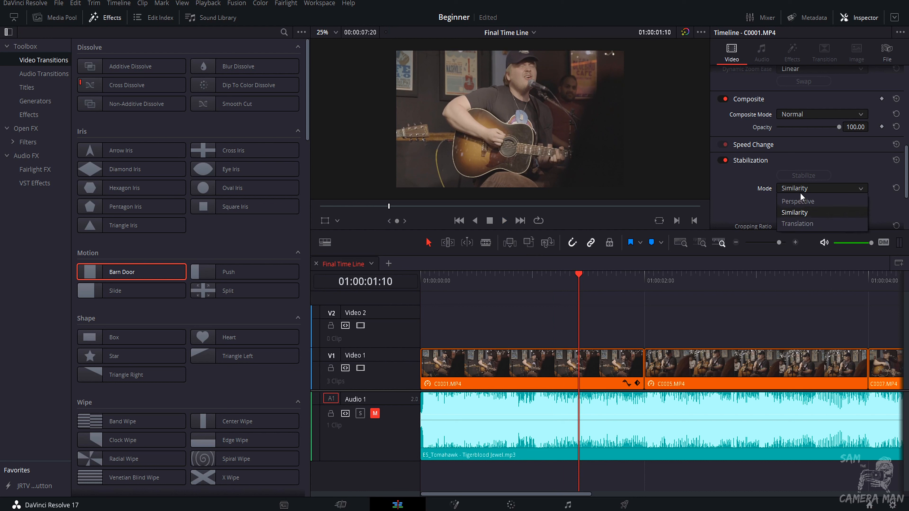
pyautogui.click(798, 223)
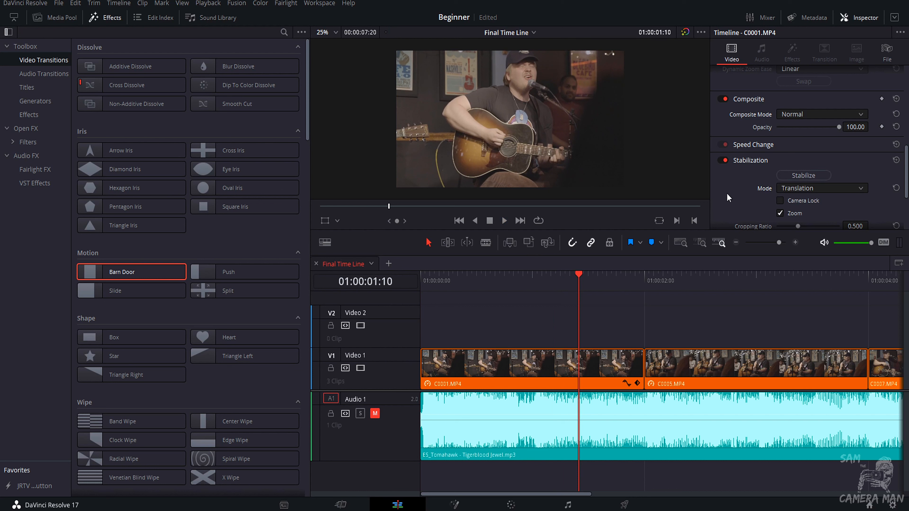
pyautogui.press('Home')
pyautogui.click(803, 175)
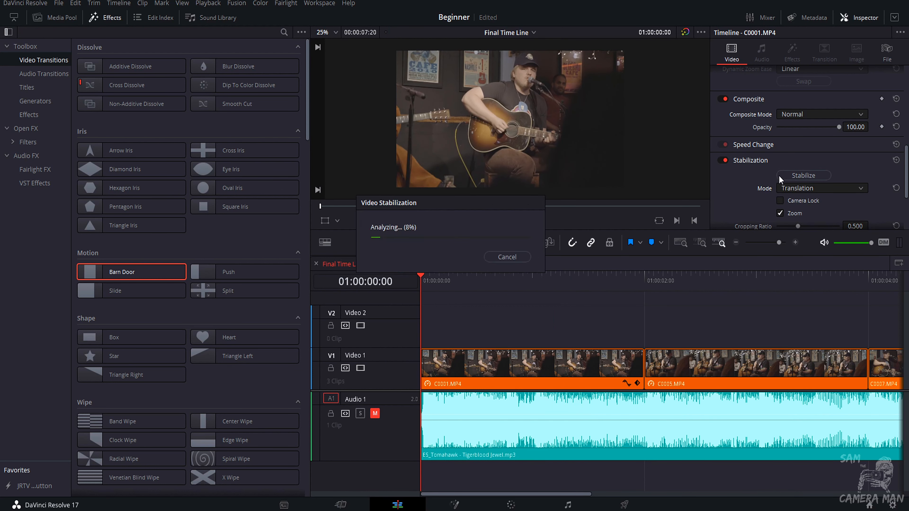
pyautogui.press('space')
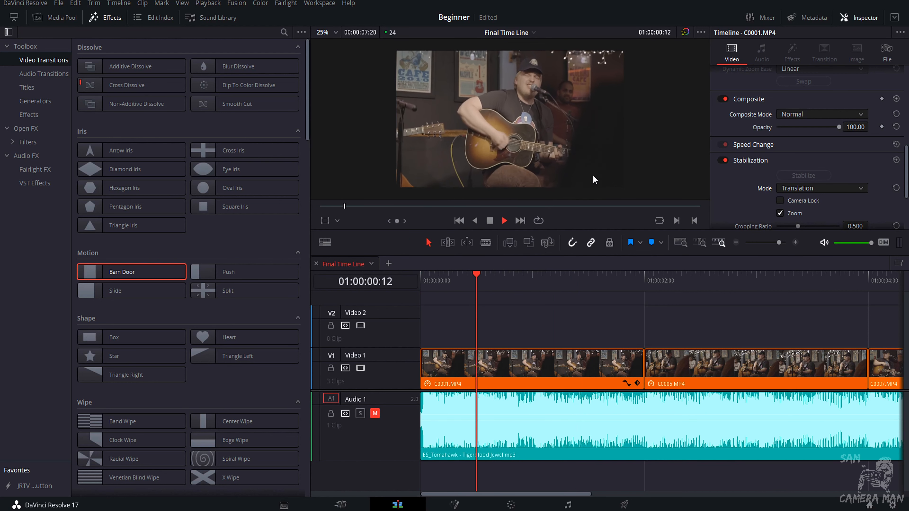
pyautogui.press('space')
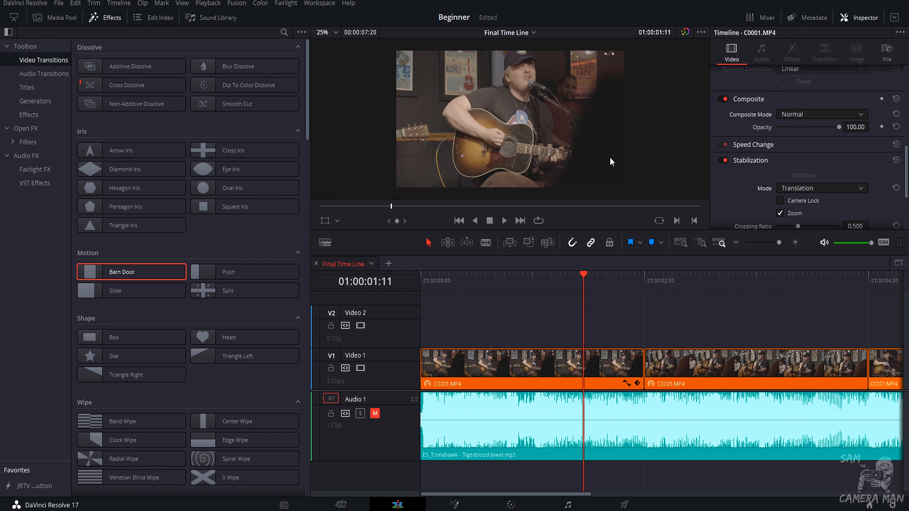
pyautogui.scroll(-1, 610, 157)
pyautogui.scroll(-5, 726, 181)
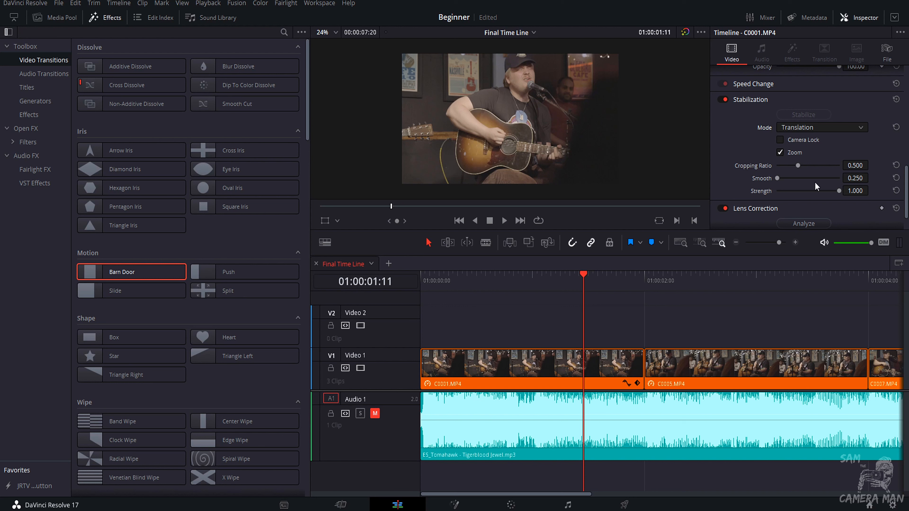
pyautogui.scroll(6, 736, 155)
pyautogui.scroll(2, 737, 156)
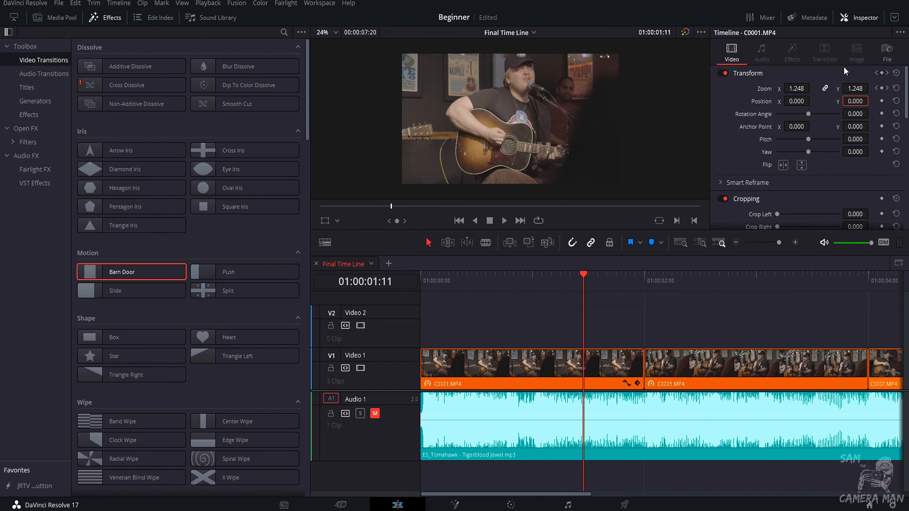
# Hide the Inspector and switch the viewer to dual source and timeline viewers.
pyautogui.click(859, 18)
pyautogui.click(859, 17)
pyautogui.click(859, 17)
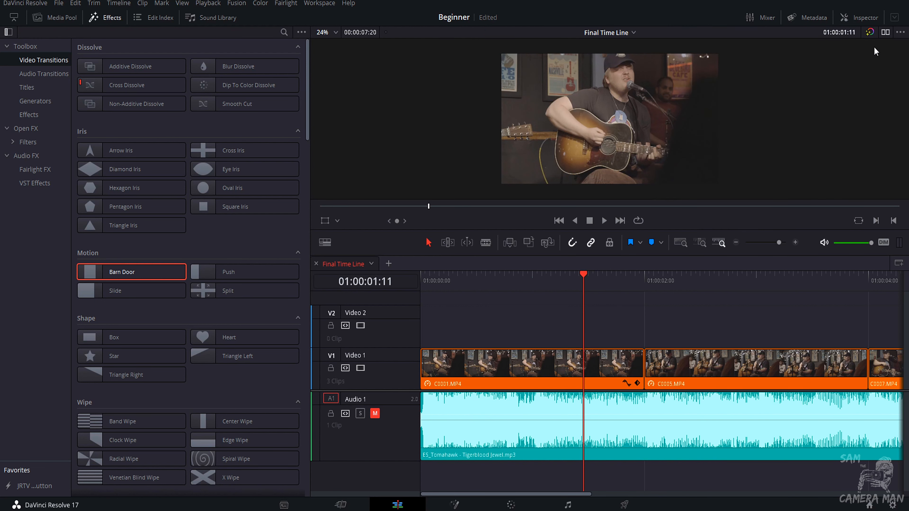
pyautogui.click(885, 33)
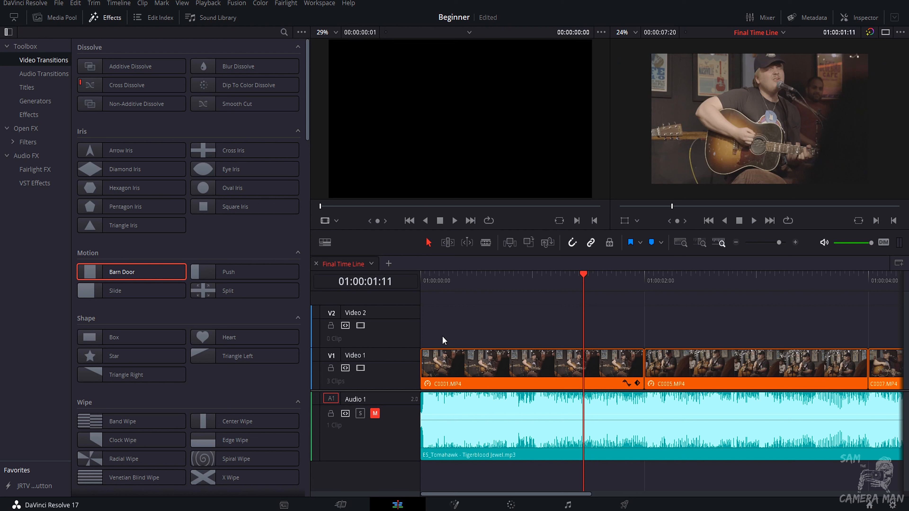
# Load C0001.MP4 from the Media Pool into the source viewer and mark in and out points on it.
pyautogui.click(54, 18)
pyautogui.doubleClick(102, 60)
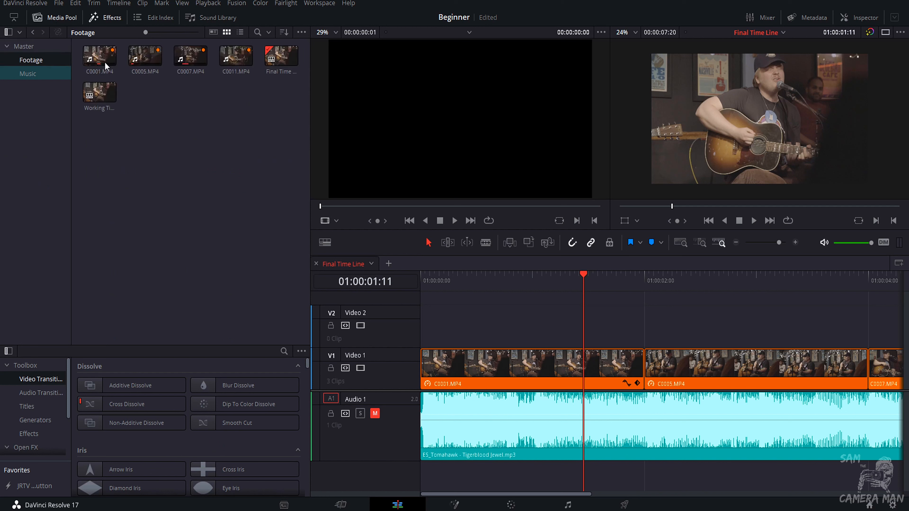
pyautogui.doubleClick(106, 64)
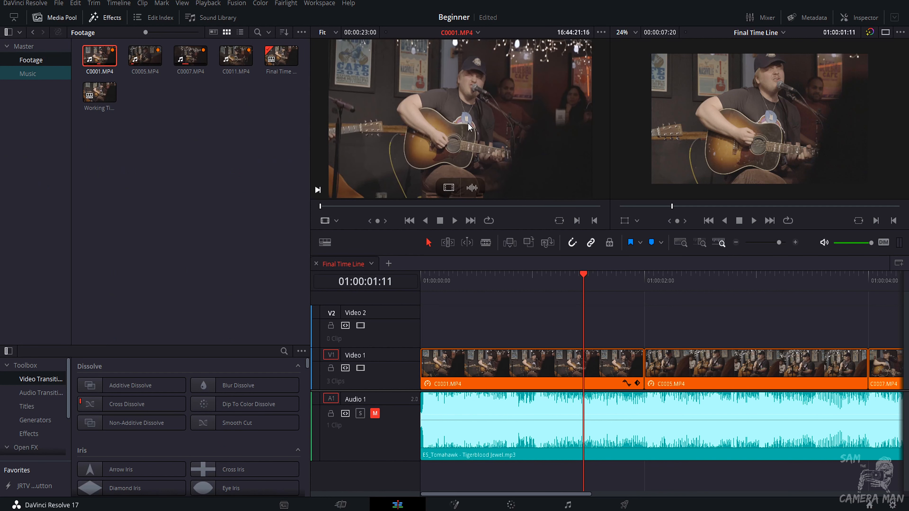
pyautogui.moveTo(355, 205); pyautogui.dragTo(413, 210)
pyautogui.press('i')
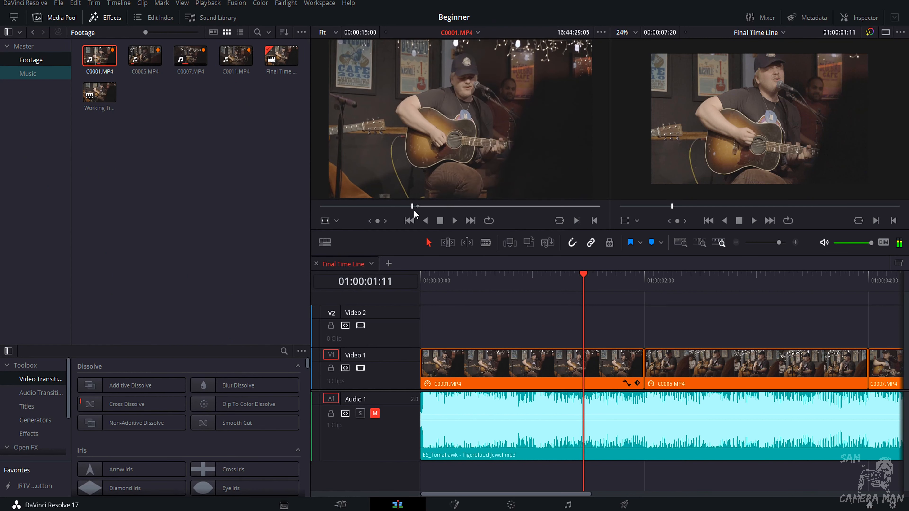
pyautogui.click(443, 206)
pyautogui.press('o')
# Place the marked section of C0001.MP4 on Video 2 at the timeline start, and delete it again.
pyautogui.moveTo(447, 190); pyautogui.dragTo(424, 323)
pyautogui.moveTo(467, 200)
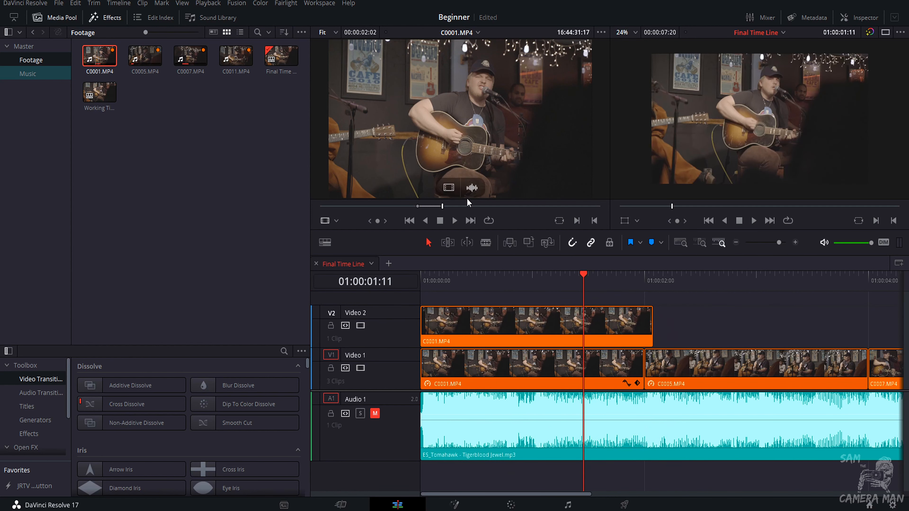
pyautogui.moveTo(471, 187)
pyautogui.mouseDown()
pyautogui.moveTo(512, 456)
pyautogui.moveTo(476, 473)
pyautogui.moveTo(455, 472)
pyautogui.moveTo(472, 234)
pyautogui.moveTo(456, 192)
pyautogui.mouseUp()
pyautogui.moveTo(455, 190)
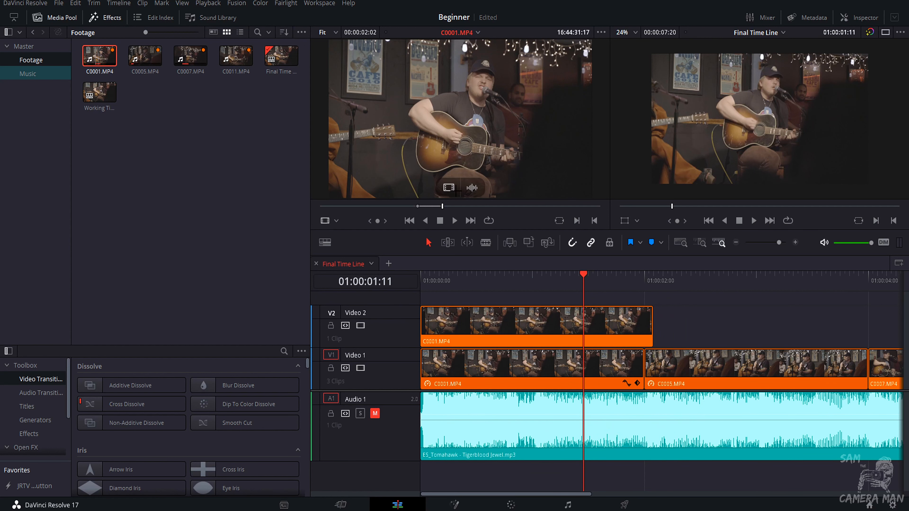
pyautogui.click(467, 342)
pyautogui.press('Delete')
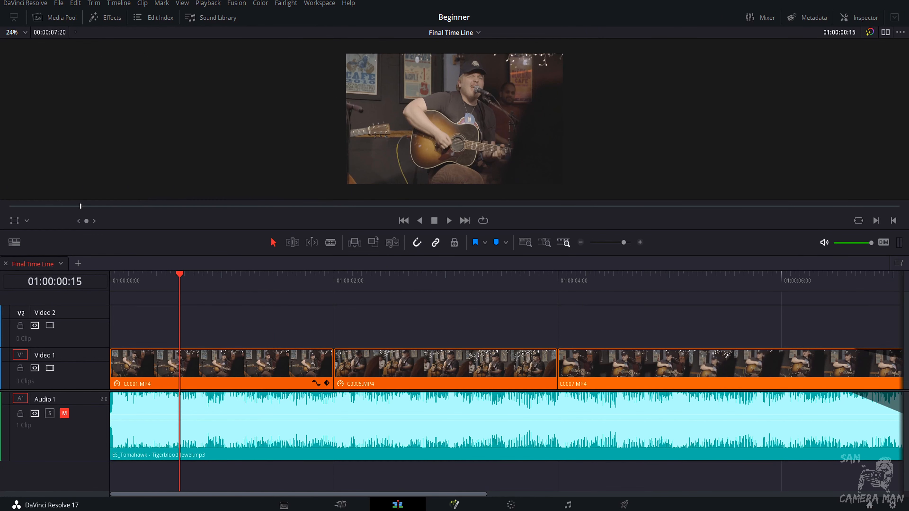
# Visit the Fusion page and move on to the Color page with the Primaries color wheels shown.
pyautogui.click(455, 505)
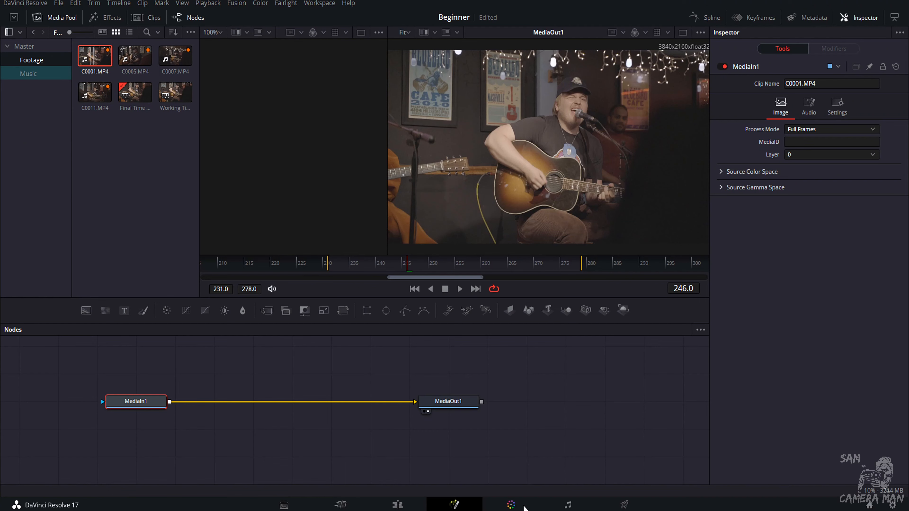
pyautogui.click(518, 505)
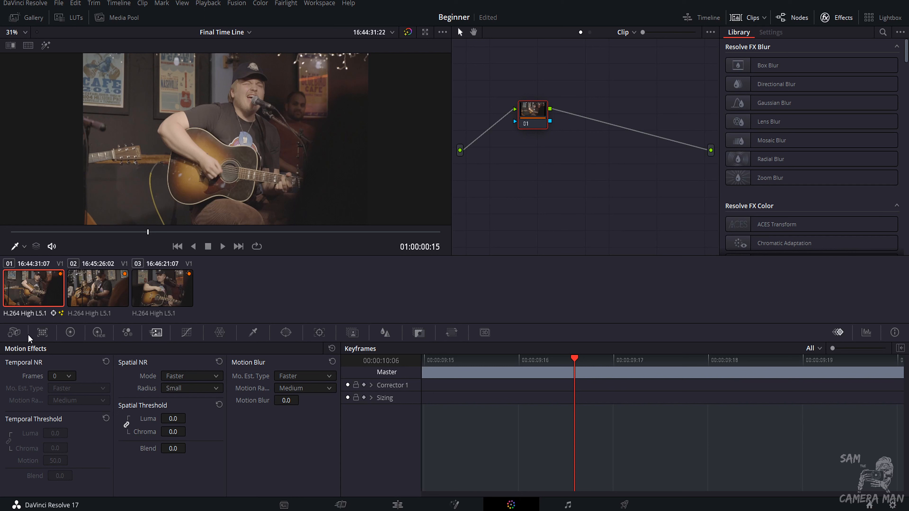
pyautogui.click(65, 335)
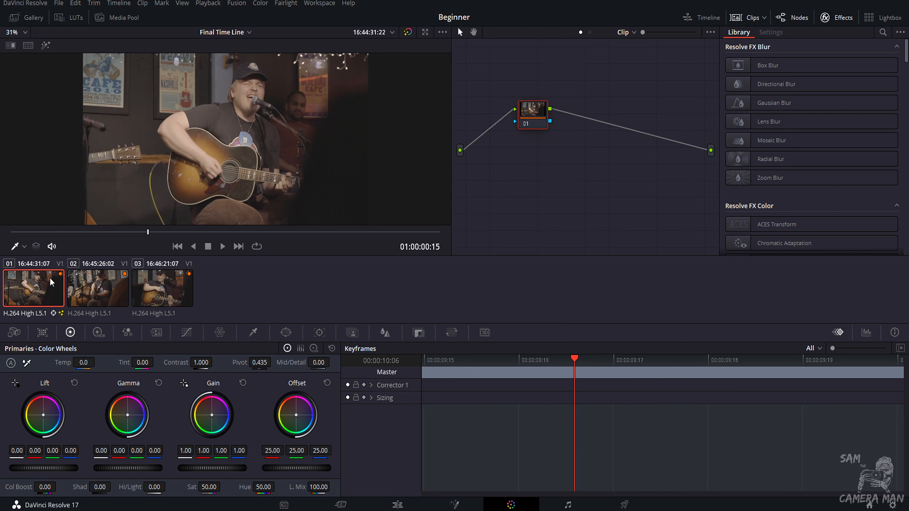
# Open the Gallery and grab a still of the current frame in the viewer.
pyautogui.click(29, 19)
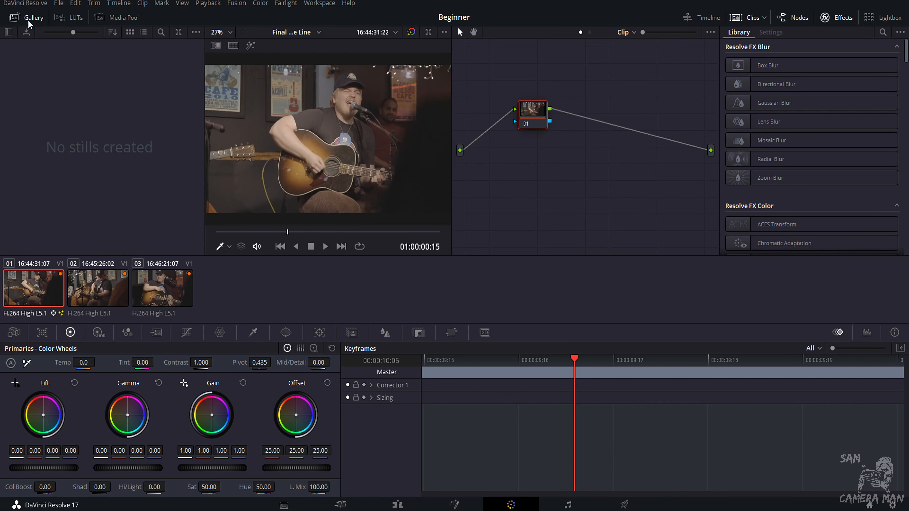
pyautogui.rightClick(287, 149)
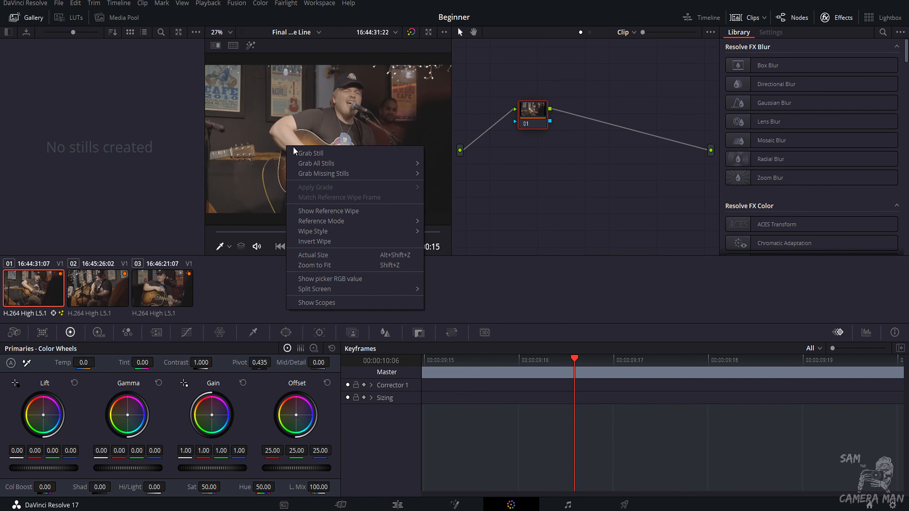
pyautogui.click(299, 154)
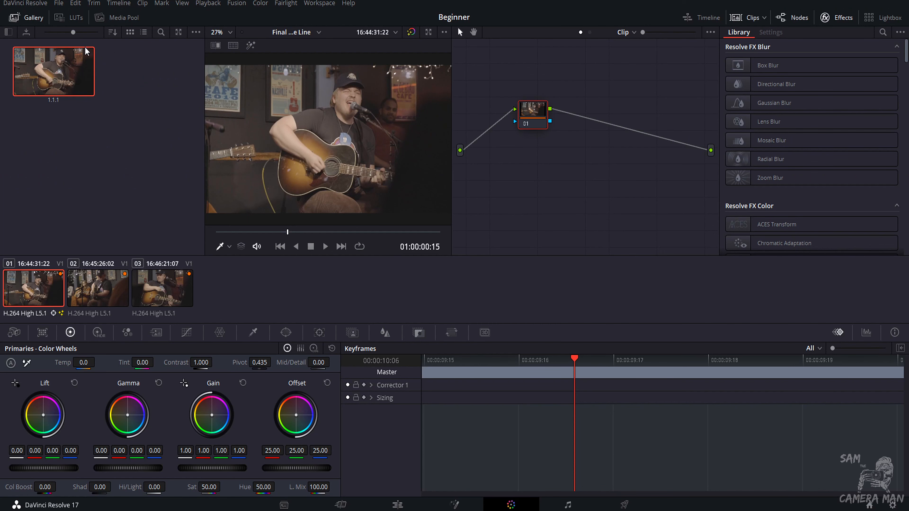
# Open the export dialog for the grabbed still, review the file-type options, and cancel it.
pyautogui.rightClick(84, 50)
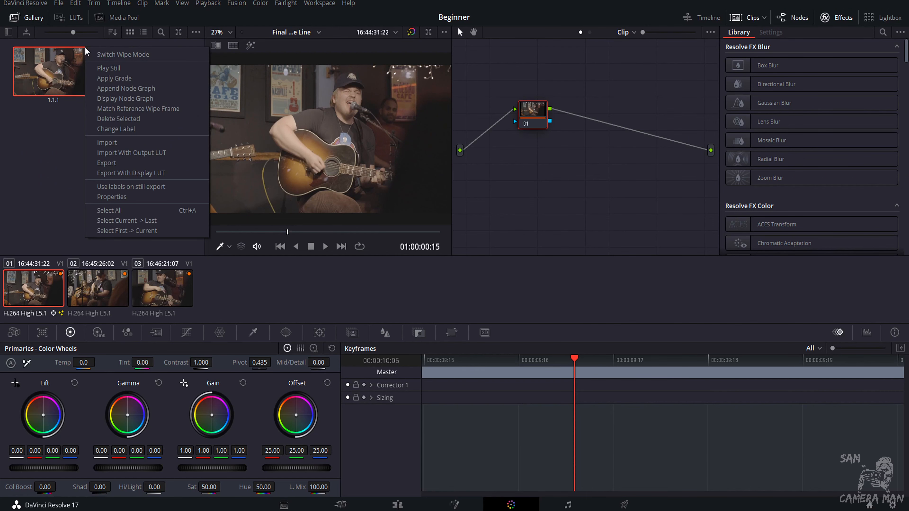
pyautogui.click(107, 163)
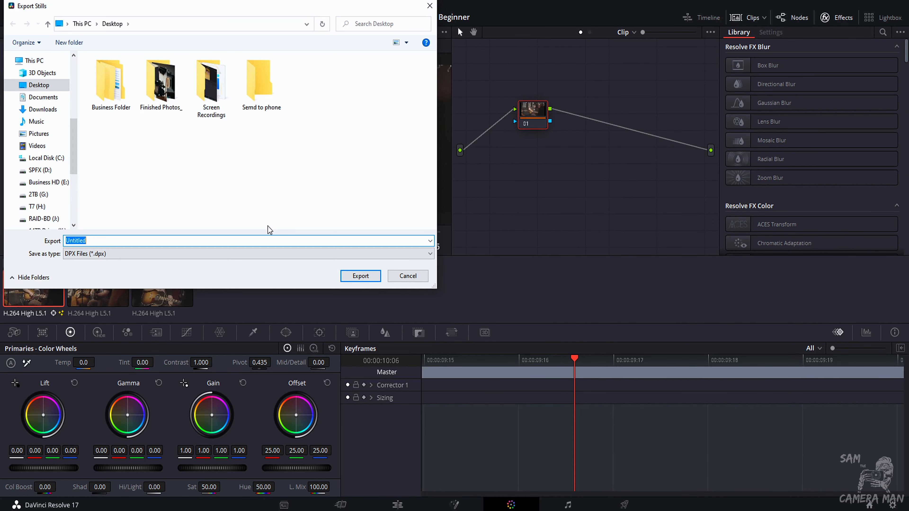
pyautogui.click(238, 255)
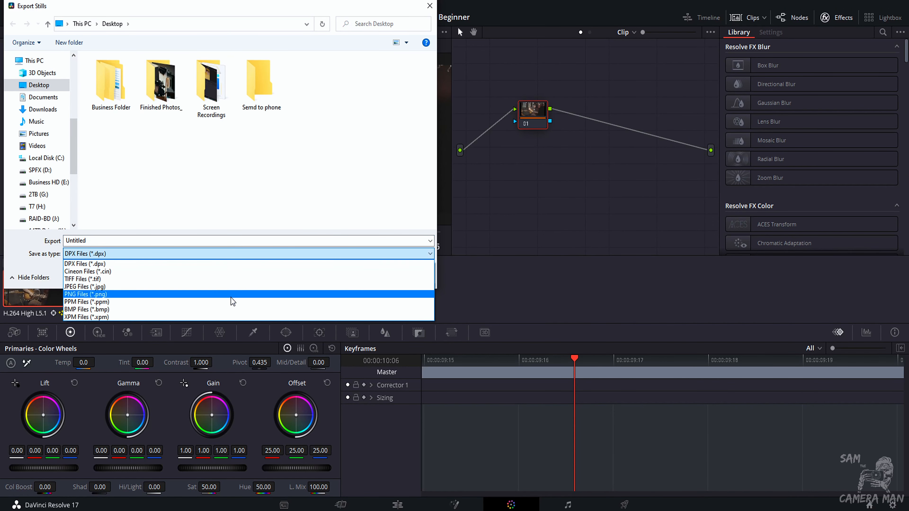
pyautogui.click(321, 159)
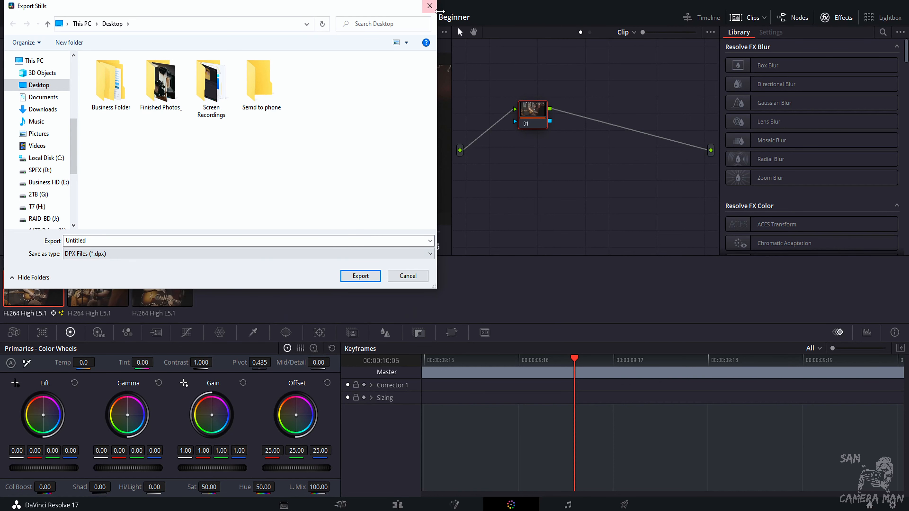
pyautogui.click(430, 6)
pyautogui.click(56, 202)
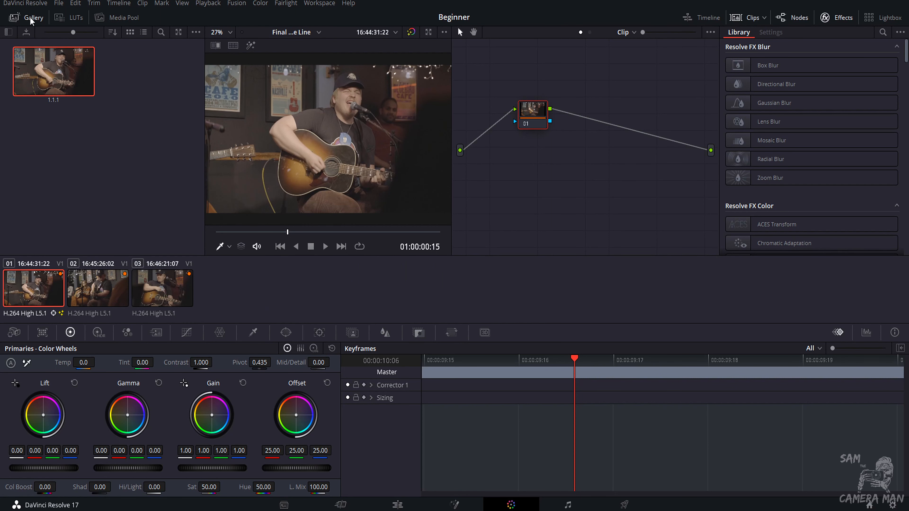
# Browse the LUT library, previewing LUTs from the Sams New Luts and Film Looks folders on the clip.
pyautogui.click(15, 17)
pyautogui.click(67, 18)
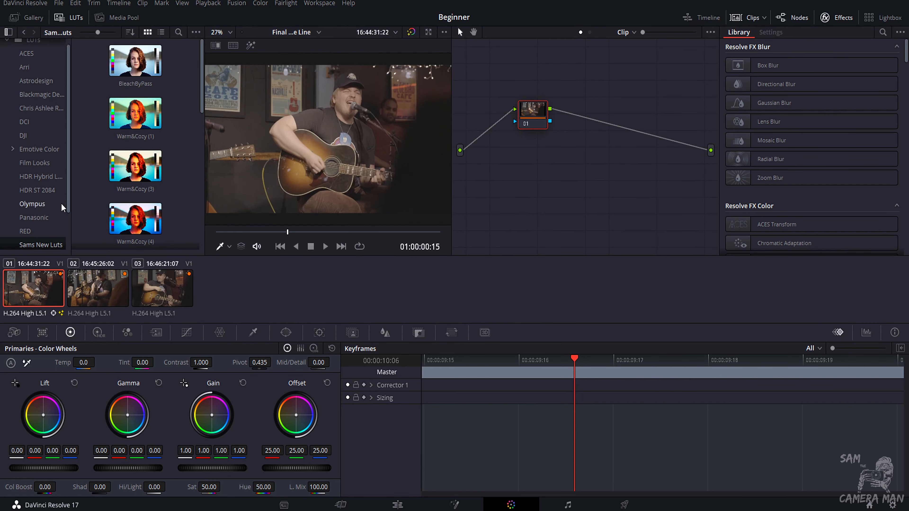
pyautogui.scroll(-2, 35, 201)
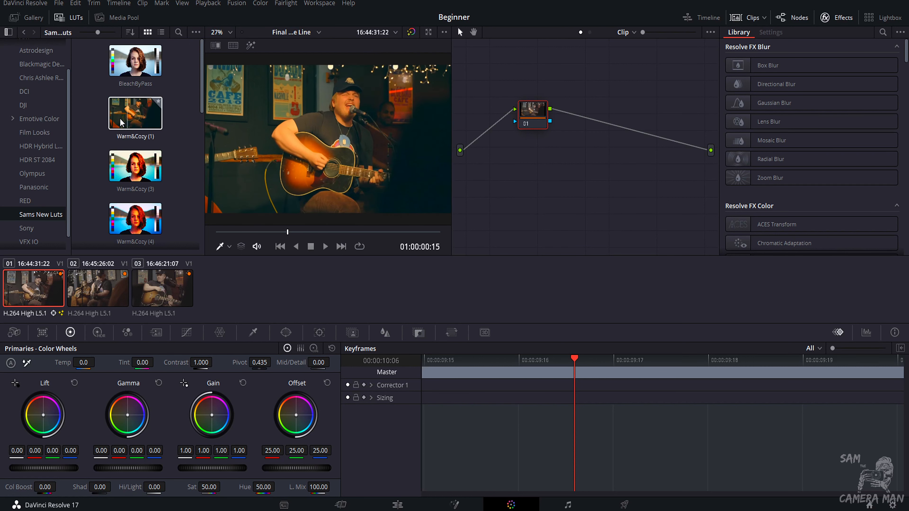
pyautogui.scroll(-4, 165, 136)
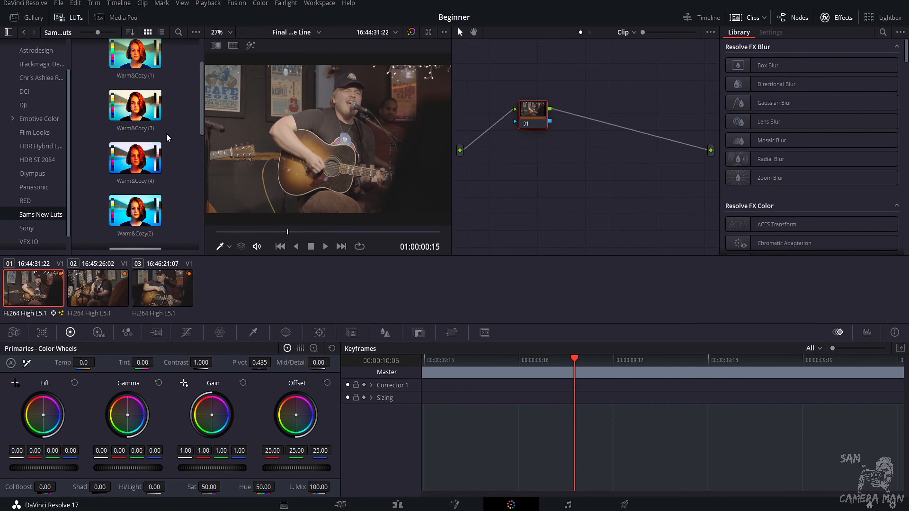
pyautogui.scroll(4, 181, 182)
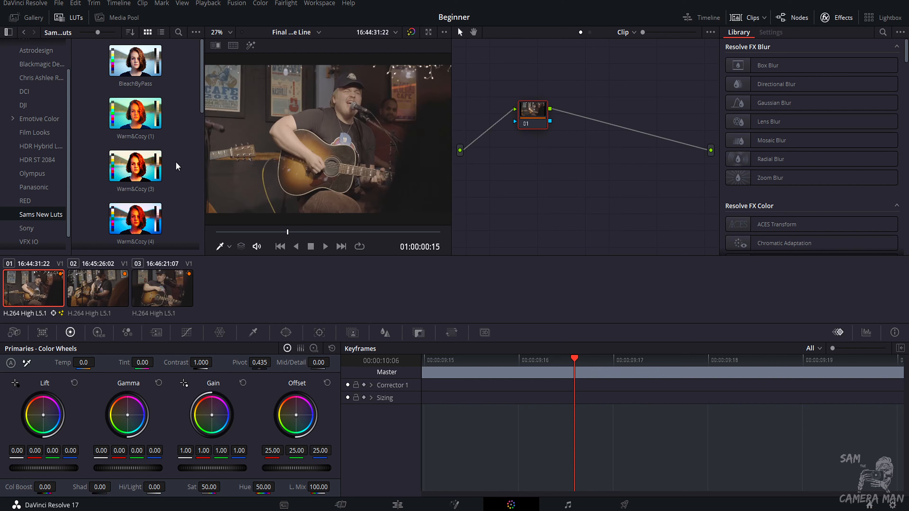
pyautogui.scroll(2, 22, 94)
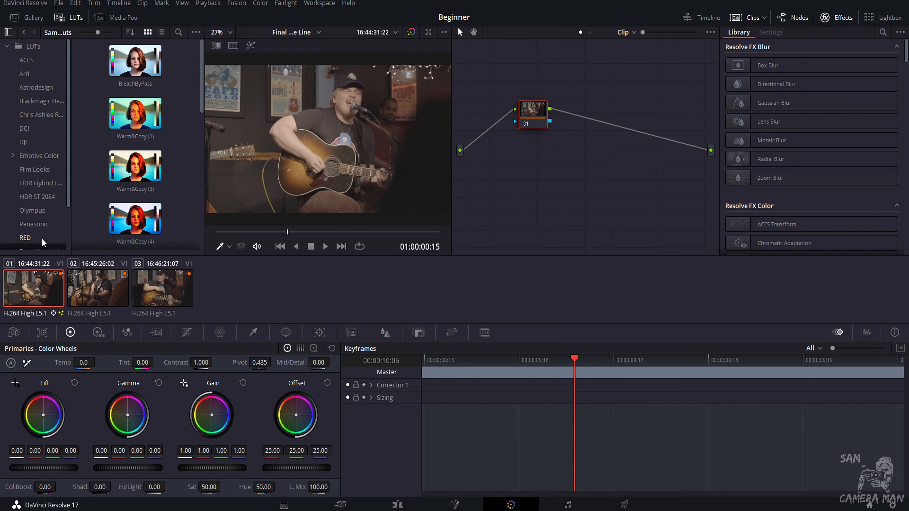
pyautogui.click(35, 170)
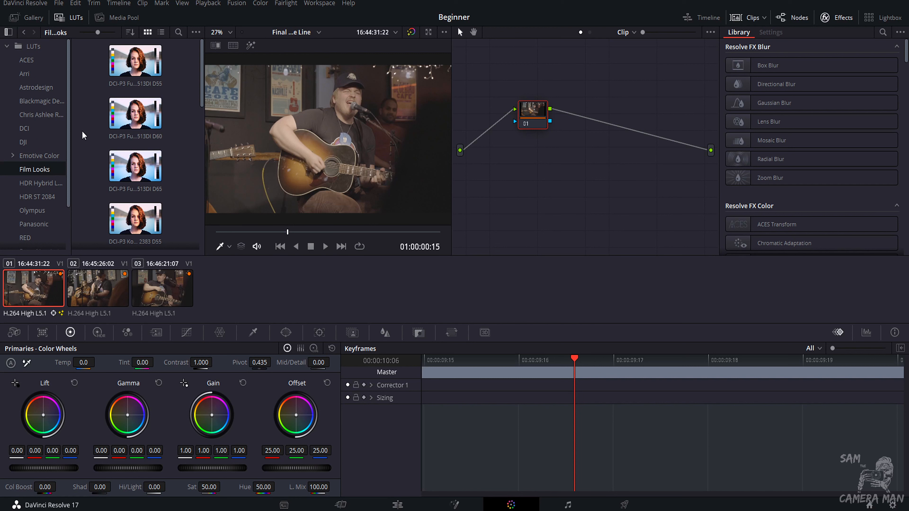
pyautogui.scroll(-5, 102, 154)
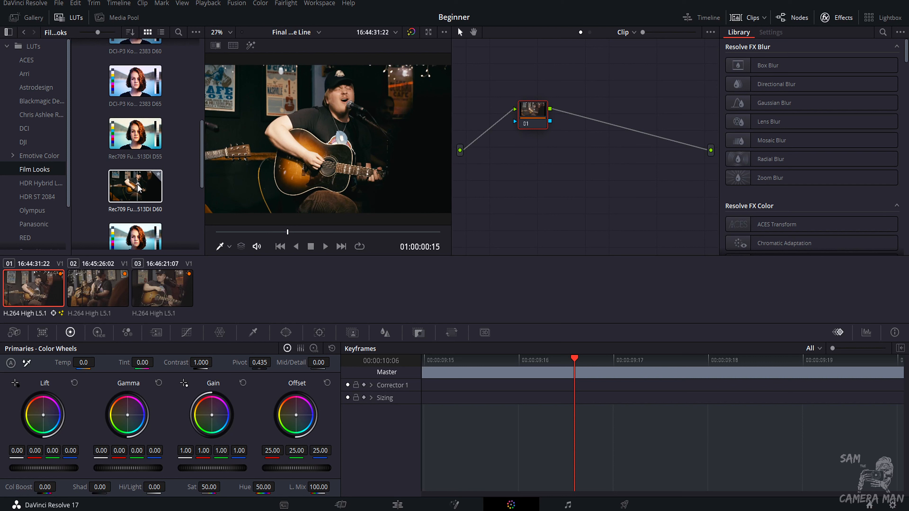
pyautogui.scroll(1, 138, 143)
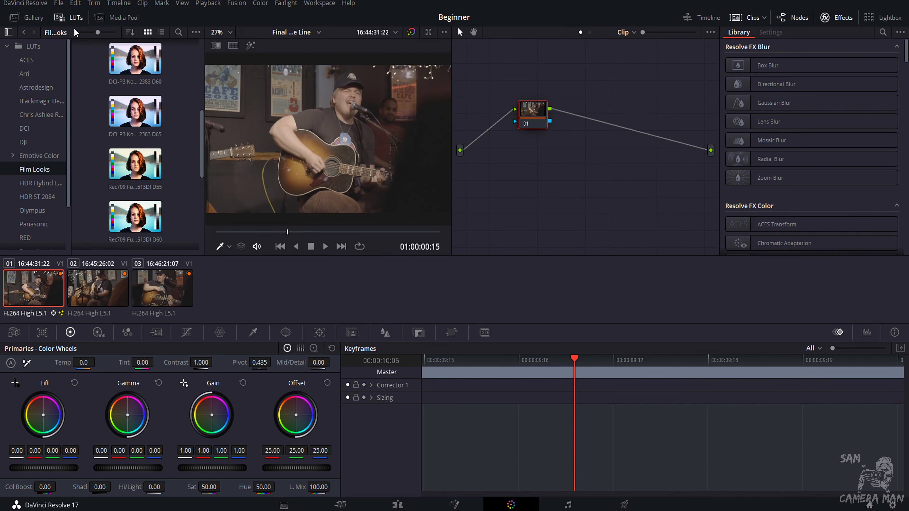
pyautogui.click(73, 18)
pyautogui.click(118, 18)
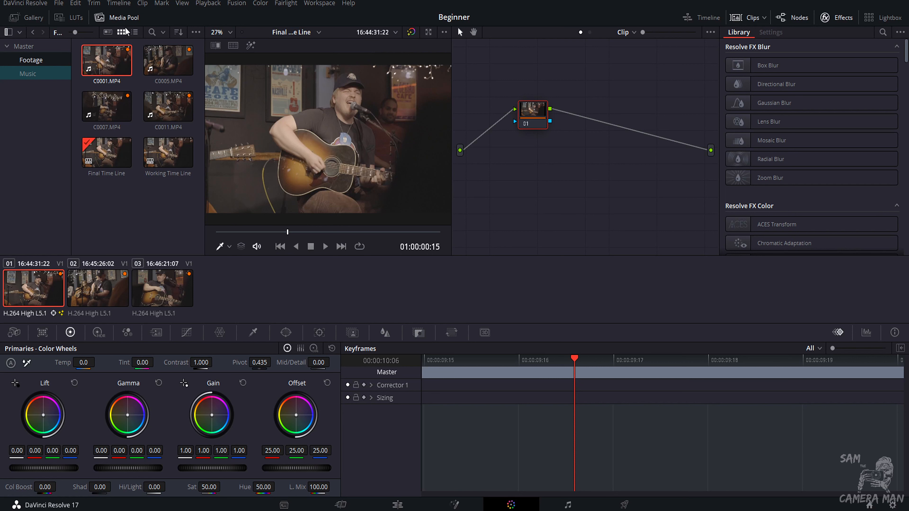
pyautogui.click(125, 10)
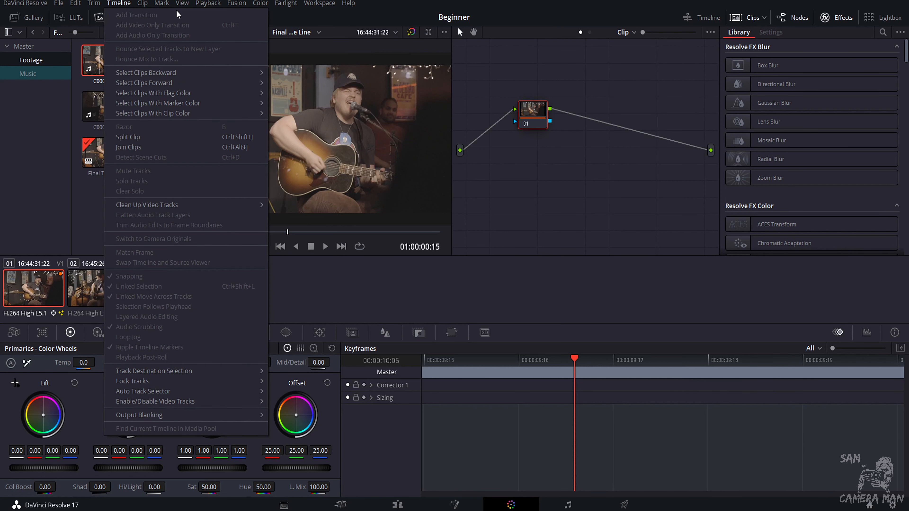
pyautogui.click(346, 25)
pyautogui.click(116, 17)
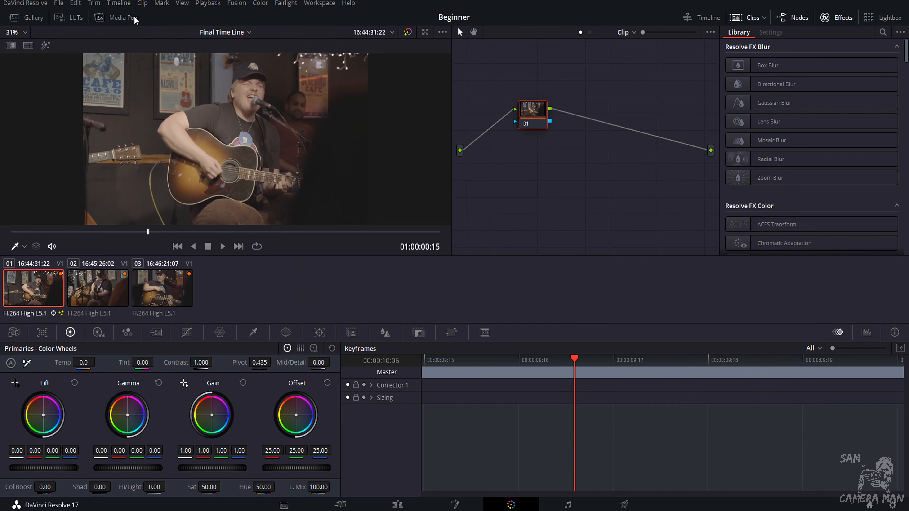
# Select the second, third and first clips in turn from the clip thumbnails.
pyautogui.click(108, 294)
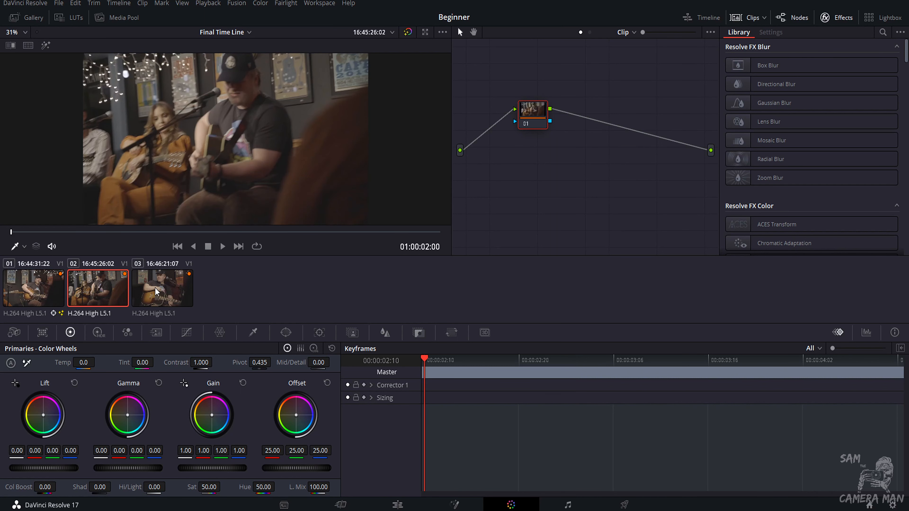
pyautogui.click(153, 295)
pyautogui.click(40, 287)
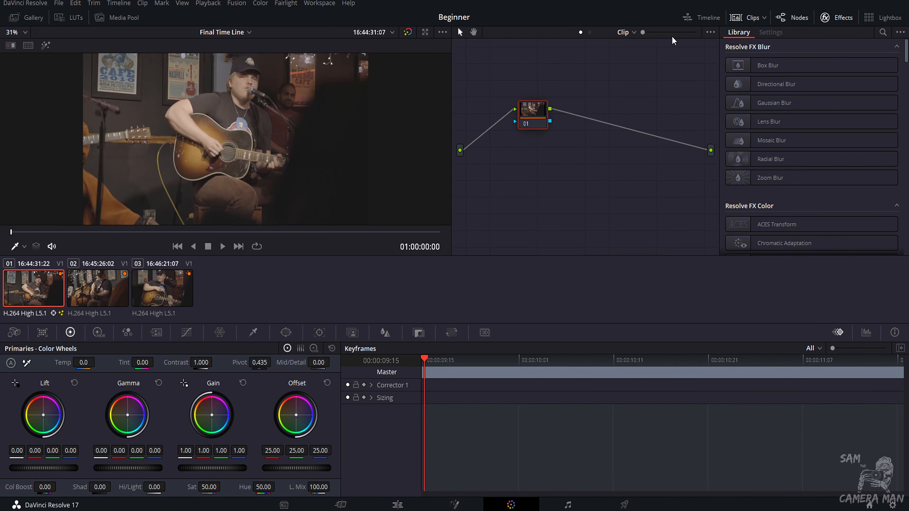
# Replace the clip thumbnails with the mini timeline and use it to scrub and select the second clip.
pyautogui.click(755, 21)
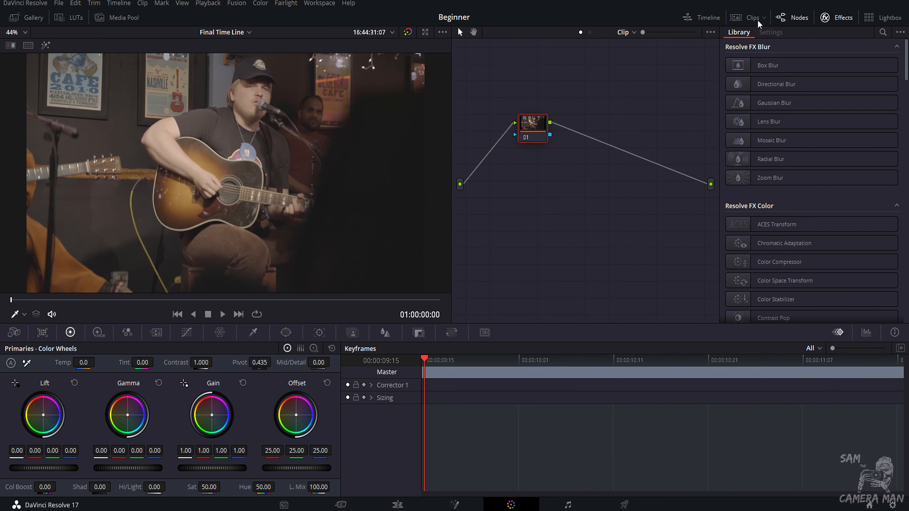
pyautogui.click(705, 18)
pyautogui.moveTo(88, 306)
pyautogui.mouseDown()
pyautogui.moveTo(461, 306)
pyautogui.moveTo(77, 310)
pyautogui.mouseUp()
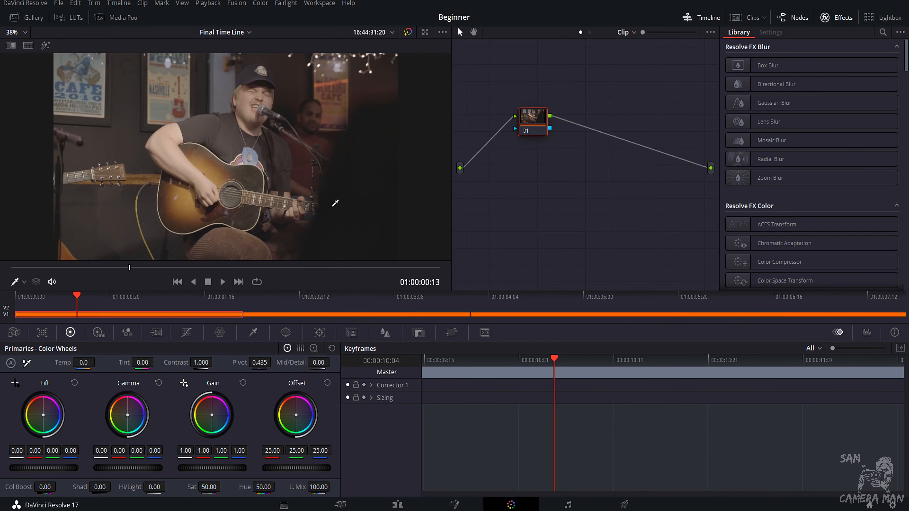
pyautogui.click(290, 316)
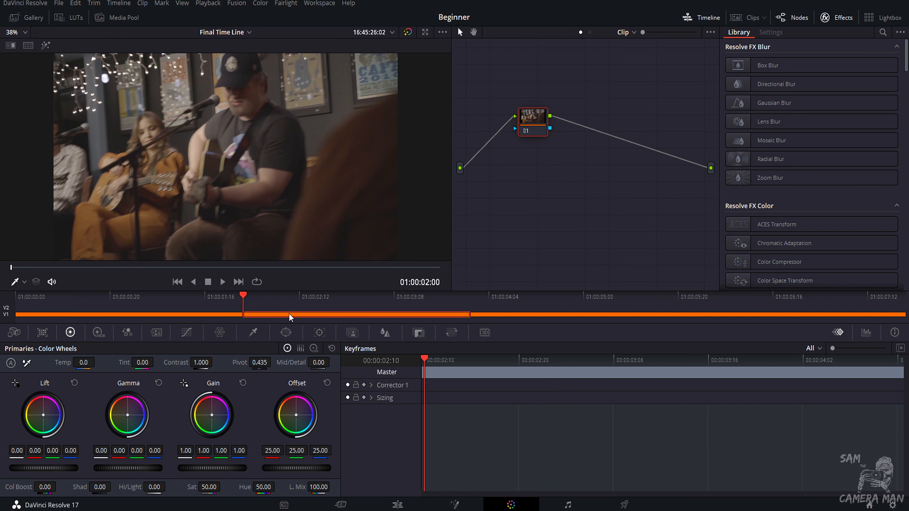
# Select the first clip on the mini timeline and hide the mini timeline.
pyautogui.click(235, 318)
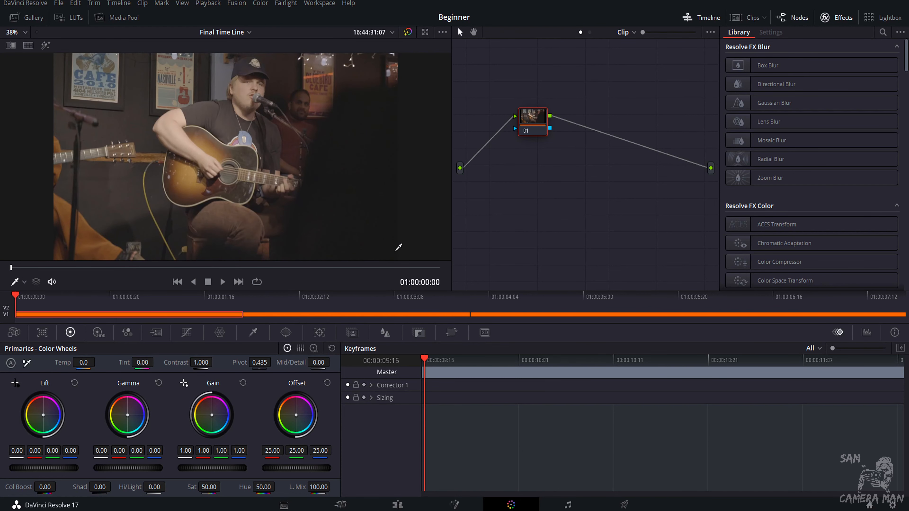
pyautogui.click(701, 19)
pyautogui.click(787, 23)
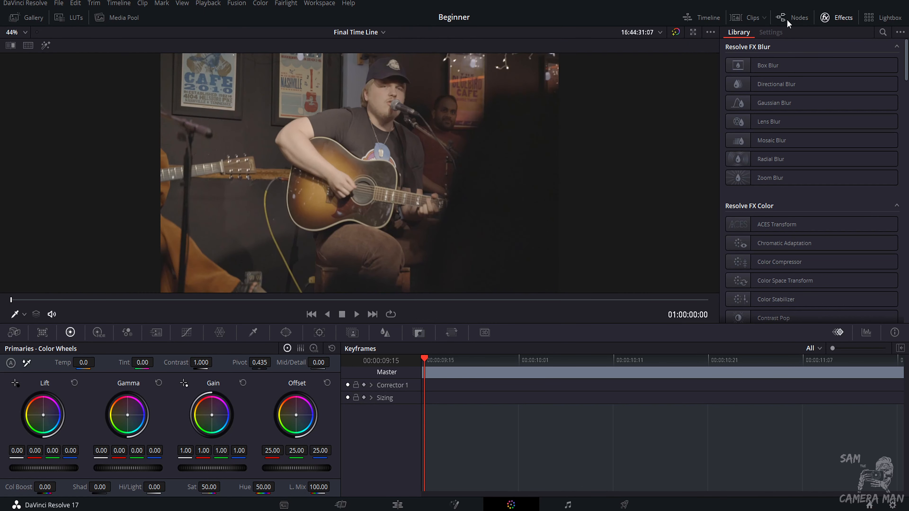
pyautogui.click(788, 23)
# Close the Effects library and show the clip thumbnails strip instead.
pyautogui.click(848, 24)
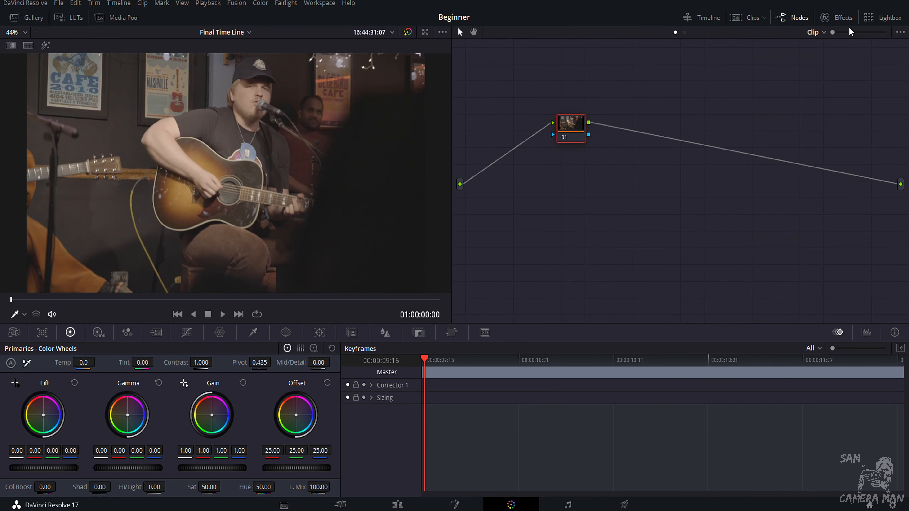
pyautogui.click(848, 27)
pyautogui.click(847, 27)
pyautogui.click(746, 20)
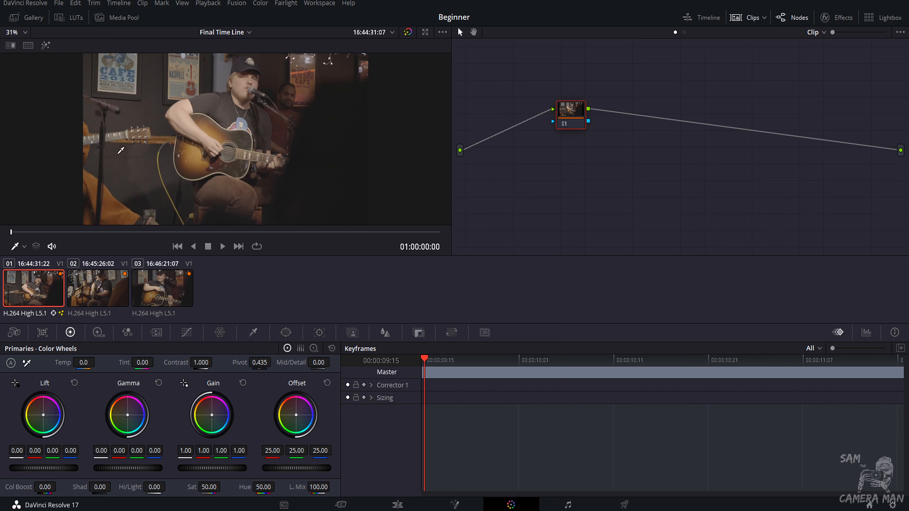
# Shrink the viewer and move the 01 node leftward in the node graph.
pyautogui.scroll(-1, 197, 145)
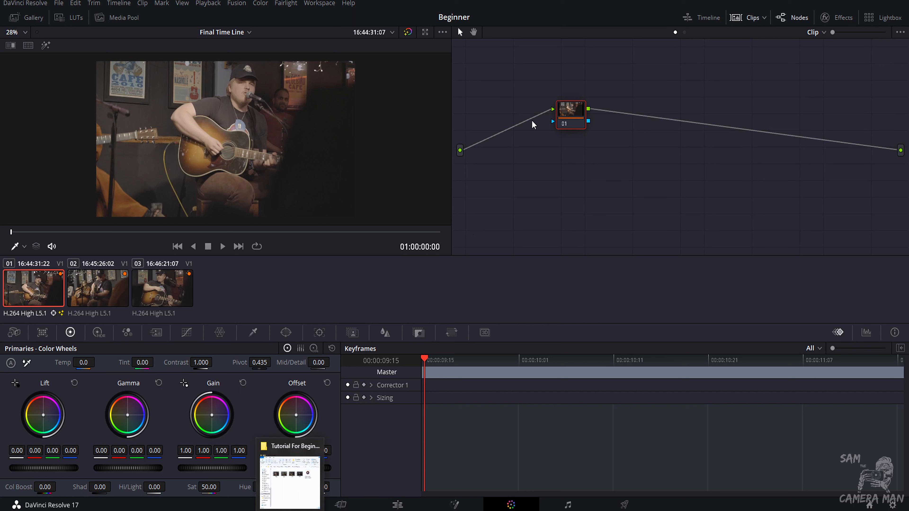
pyautogui.moveTo(565, 118); pyautogui.dragTo(496, 119)
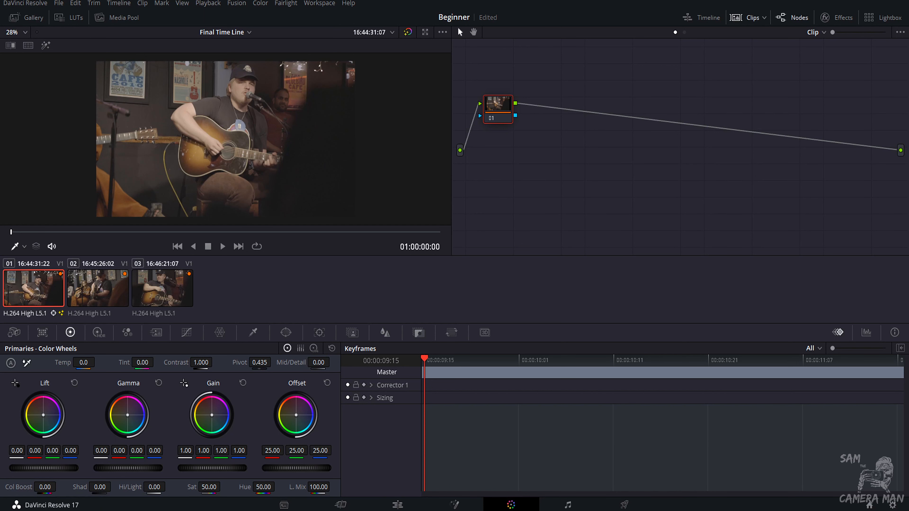
# Visit the Edit page, drag the second video clip on the timeline, and return to the Color page.
pyautogui.click(397, 505)
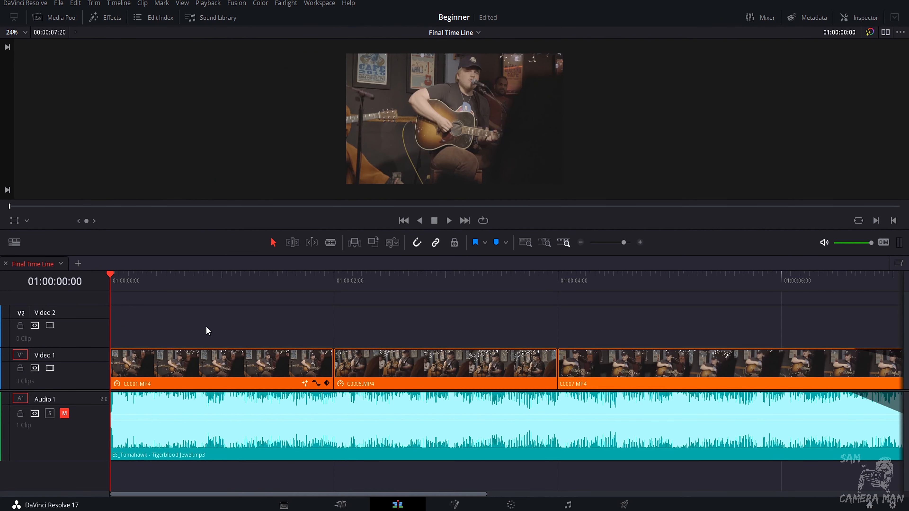
pyautogui.moveTo(386, 363); pyautogui.dragTo(219, 319)
pyautogui.moveTo(435, 365); pyautogui.dragTo(386, 366)
pyautogui.click(529, 505)
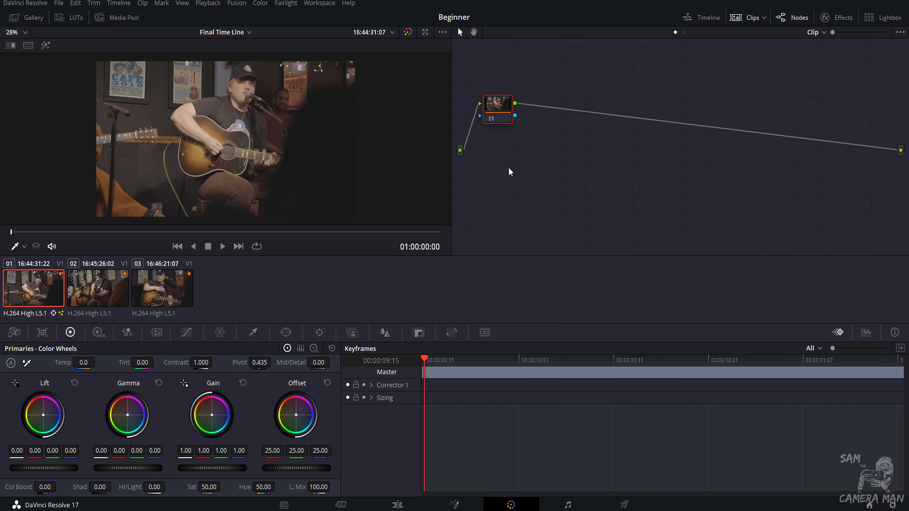
# Reposition the first node slightly and give it the node label Exp.
pyautogui.moveTo(486, 106); pyautogui.dragTo(500, 113)
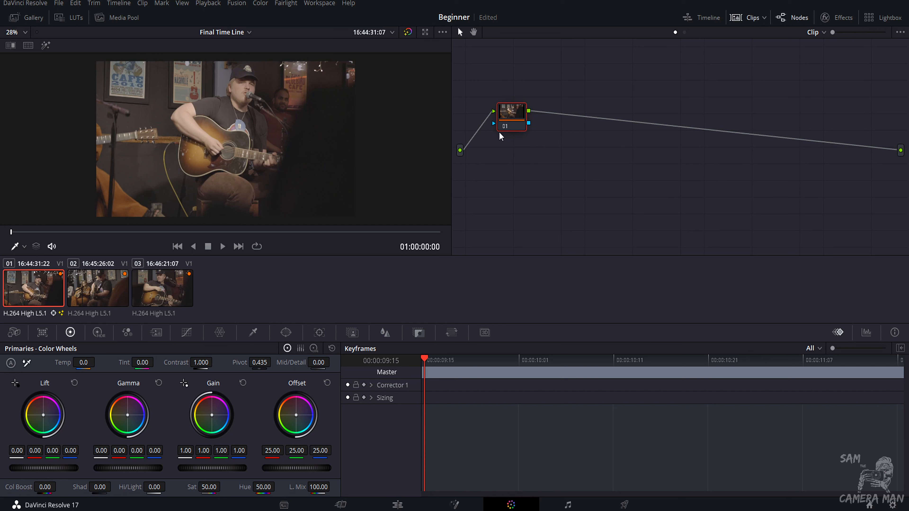
pyautogui.rightClick(522, 127)
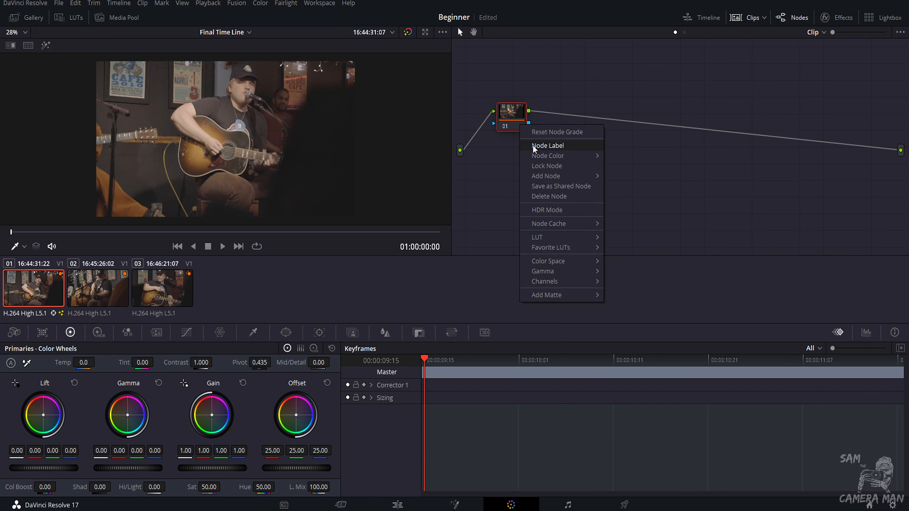
pyautogui.click(532, 145)
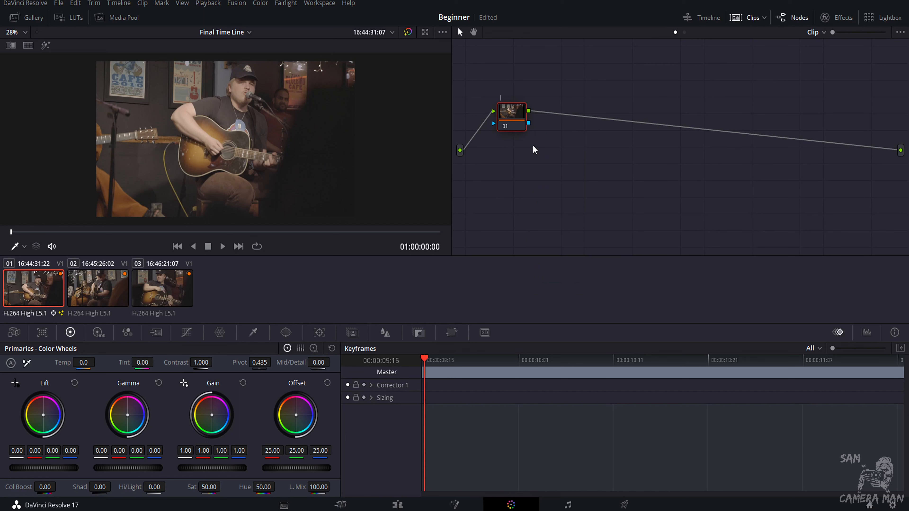
pyautogui.write('Exp')
pyautogui.press('Return')
# Add a serial node after the Exp node and reselect the Exp node.
pyautogui.hotkey('alt', 's')
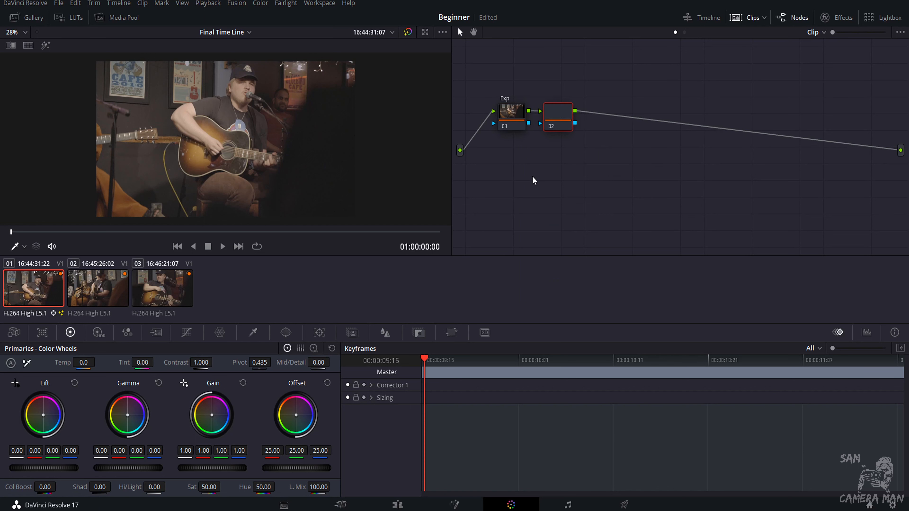
pyautogui.moveTo(561, 120); pyautogui.dragTo(562, 118)
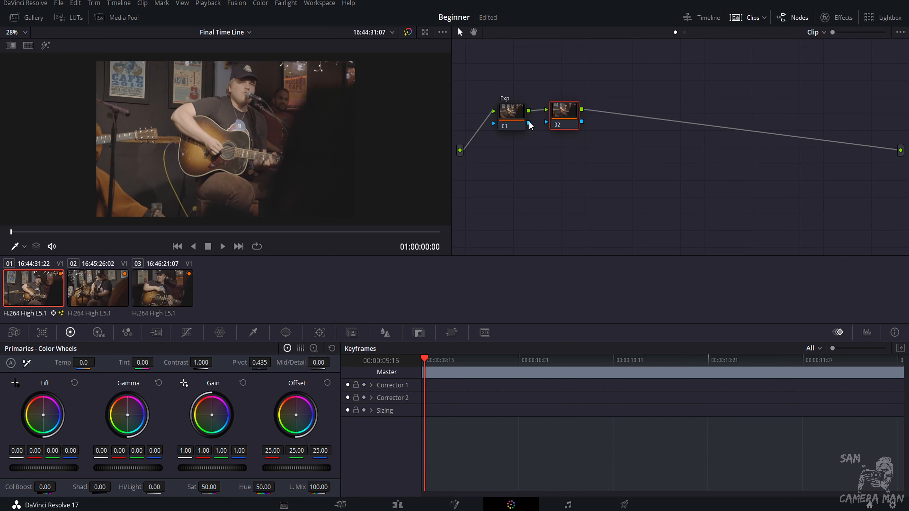
pyautogui.click(505, 121)
# Open the Scopes window from the viewer and reposition it over the node area.
pyautogui.rightClick(391, 196)
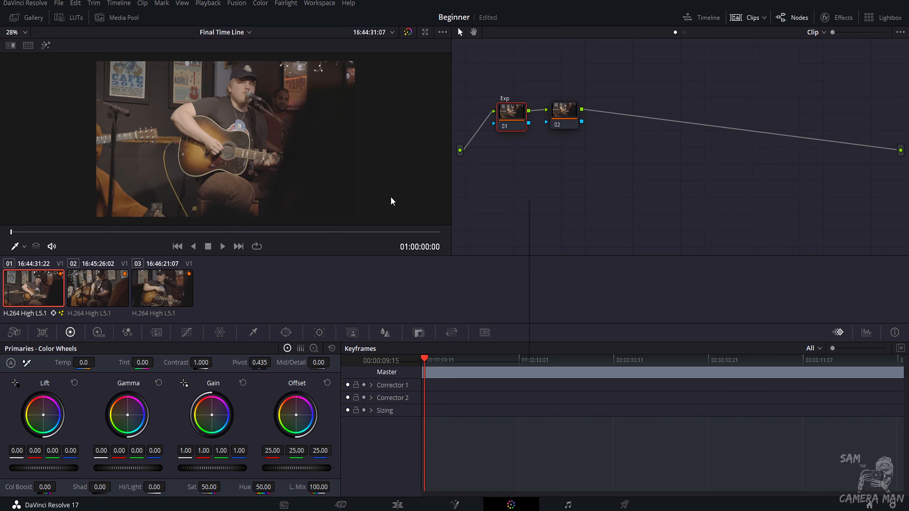
pyautogui.click(386, 170)
pyautogui.rightClick(360, 177)
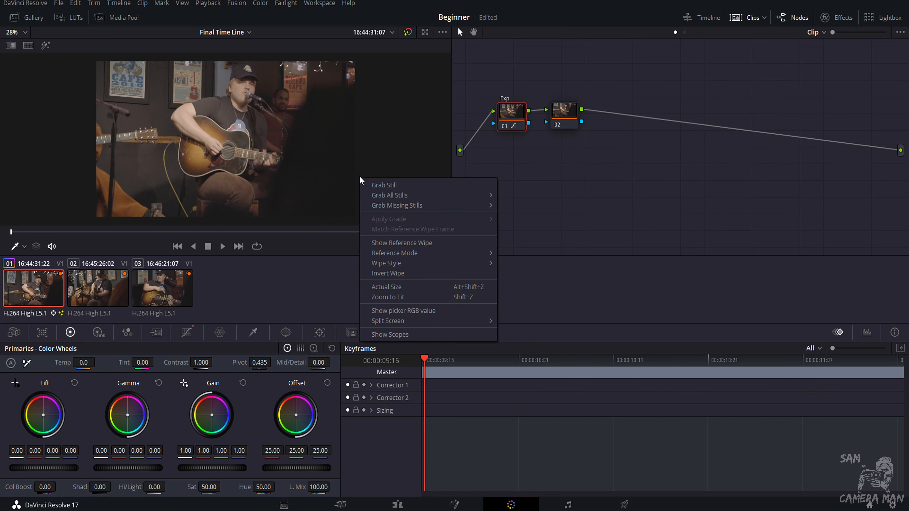
pyautogui.click(384, 336)
pyautogui.hotkey('ctrl', 'shift', 'w')
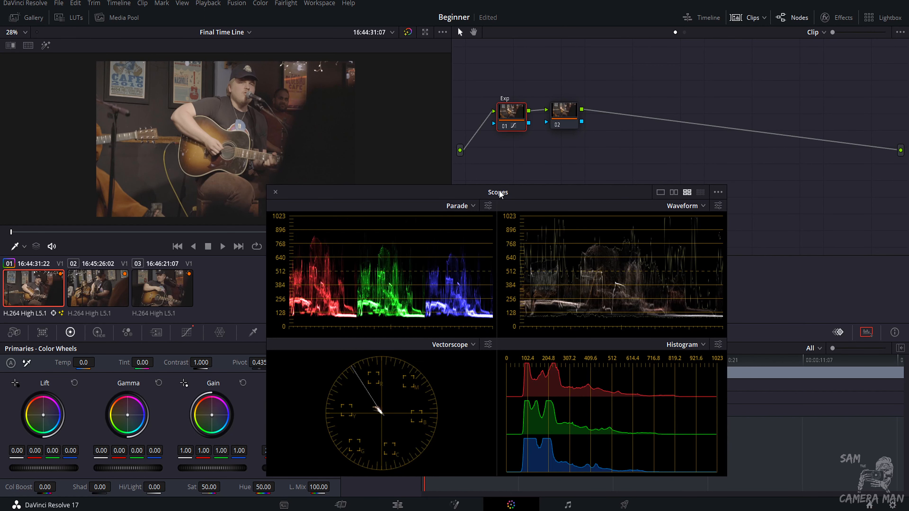
pyautogui.moveTo(499, 194); pyautogui.dragTo(665, 212)
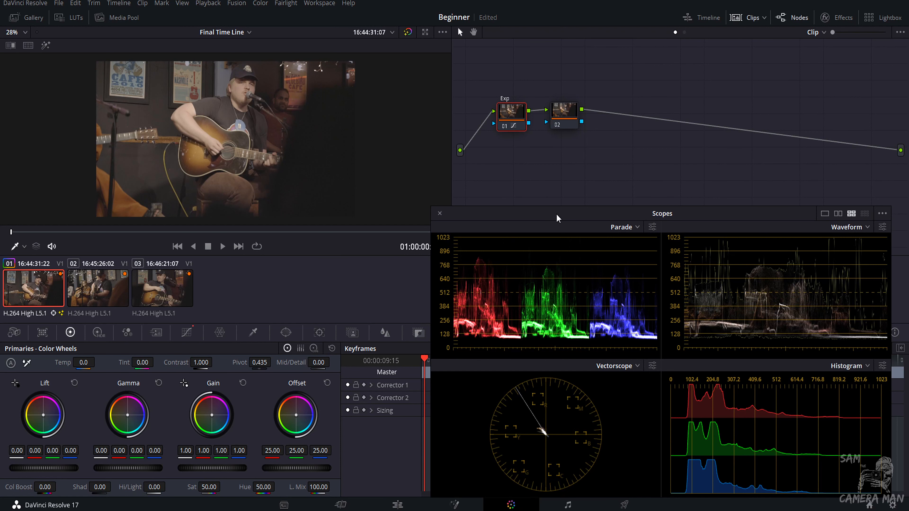
pyautogui.moveTo(557, 215); pyautogui.dragTo(562, 194)
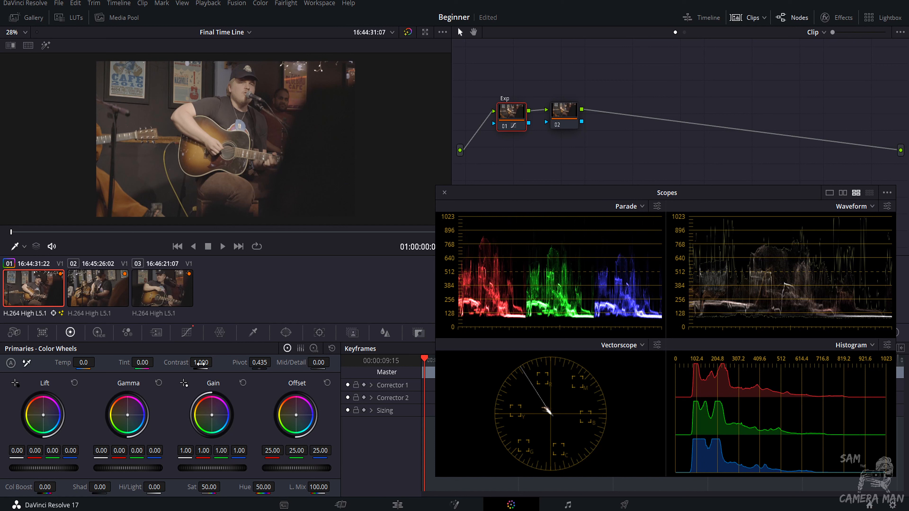
# On the Exp node, set contrast to 1.302, lift to -0.04 and gamma to 0.05.
pyautogui.moveTo(201, 362); pyautogui.dragTo(215, 363)
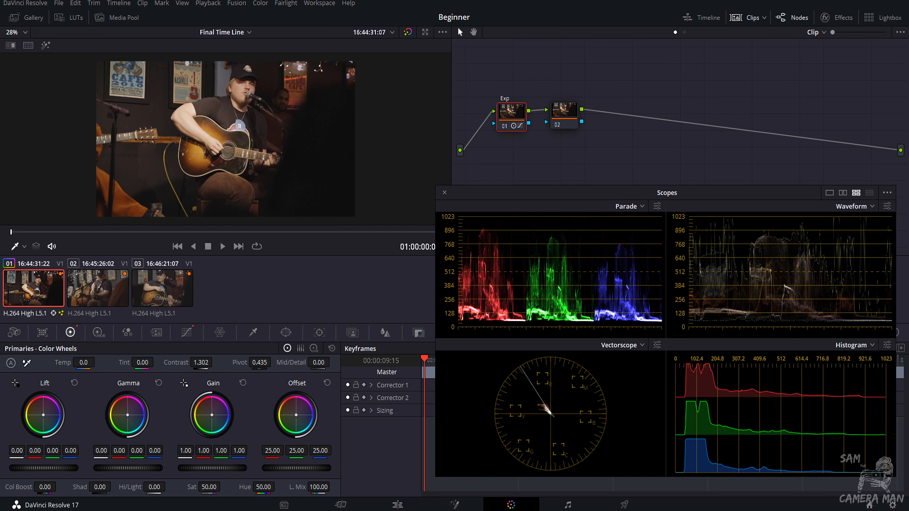
pyautogui.moveTo(43, 468)
pyautogui.mouseDown()
pyautogui.moveTo(35, 467)
pyautogui.moveTo(55, 472)
pyautogui.mouseUp()
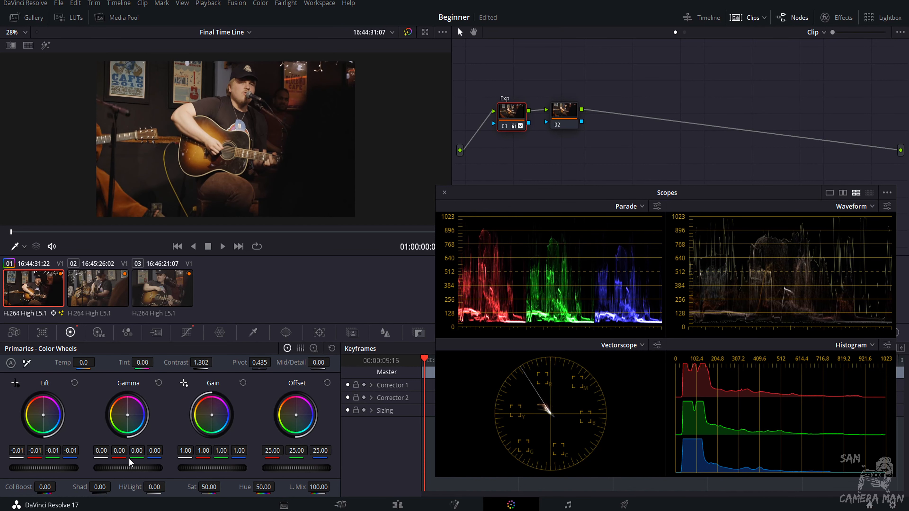
pyautogui.moveTo(129, 468)
pyautogui.mouseDown()
pyautogui.moveTo(143, 469)
pyautogui.moveTo(119, 468)
pyautogui.moveTo(143, 468)
pyautogui.mouseUp()
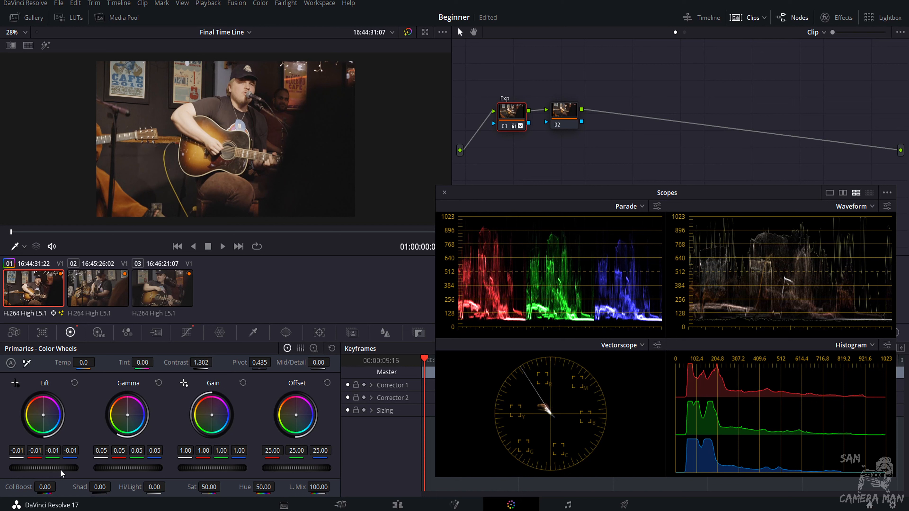
pyautogui.moveTo(41, 468); pyautogui.dragTo(28, 468)
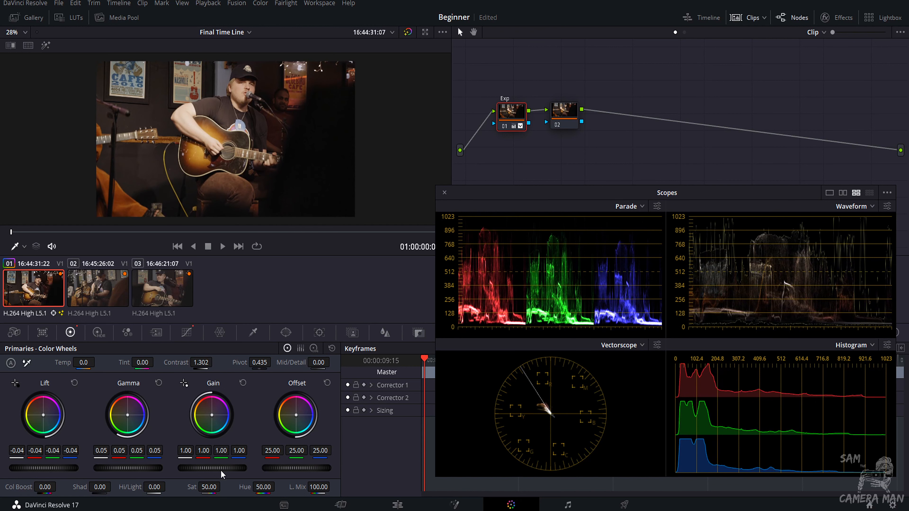
# Push the gain up and back down to 1.03, and set gamma to 0.06.
pyautogui.moveTo(213, 468); pyautogui.dragTo(240, 468)
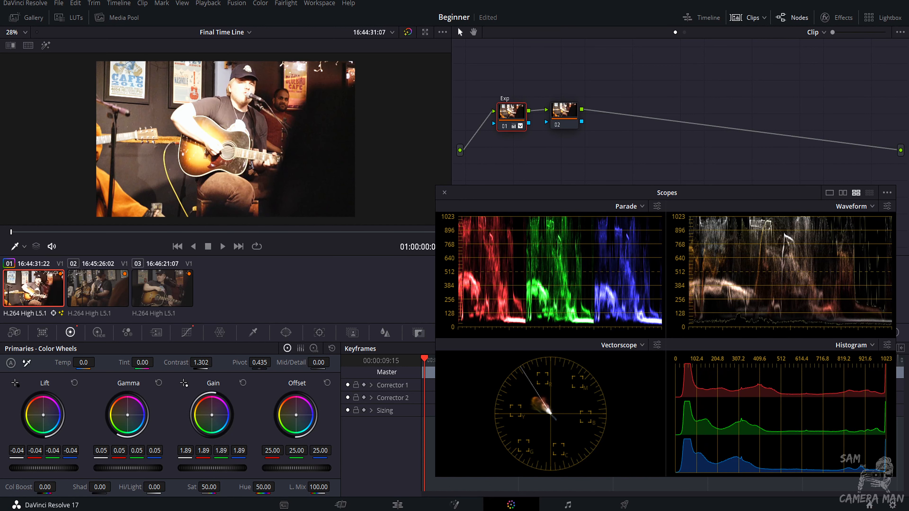
pyautogui.moveTo(239, 468); pyautogui.dragTo(213, 468)
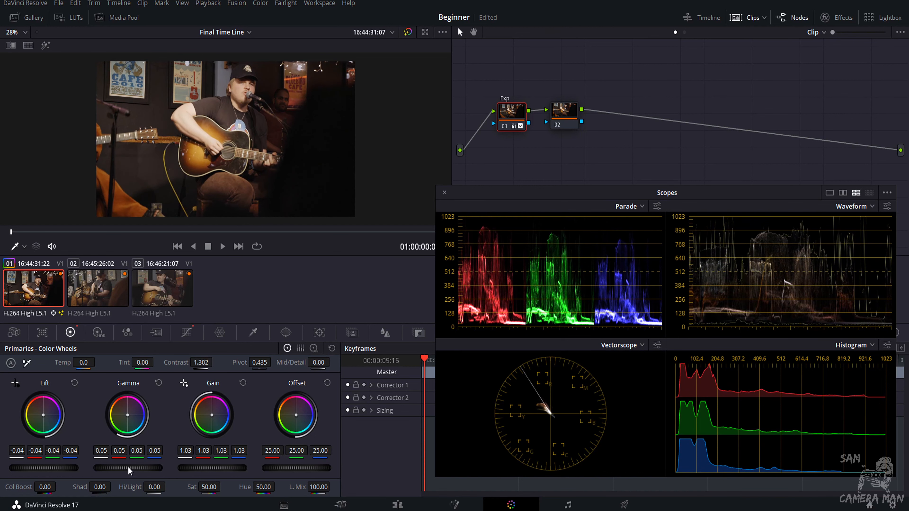
pyautogui.moveTo(131, 468); pyautogui.dragTo(126, 472)
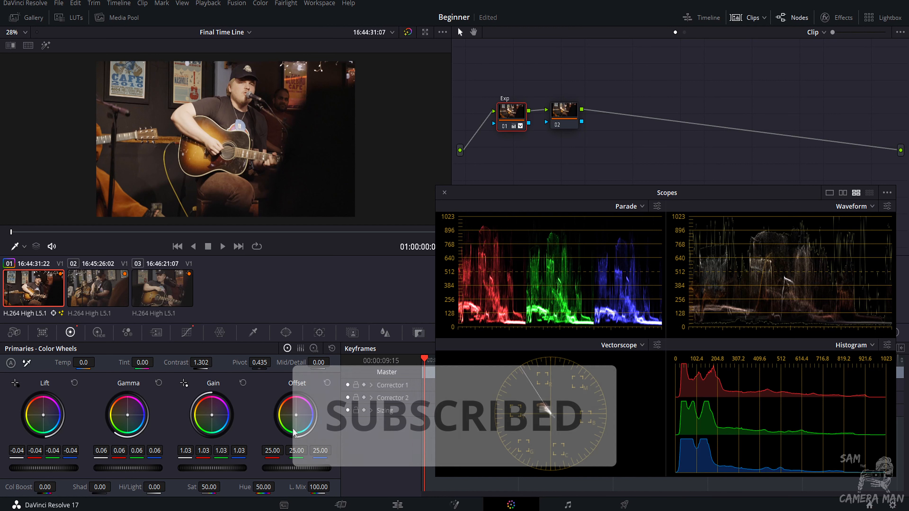
# Try lowering the offset and tinting the offset and gain wheels, resetting each change.
pyautogui.moveTo(293, 468); pyautogui.dragTo(233, 467)
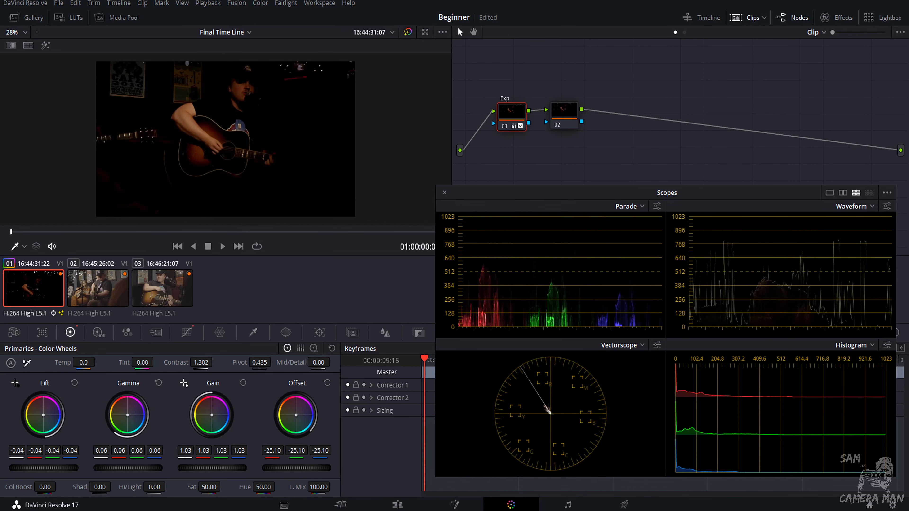
pyautogui.click(327, 383)
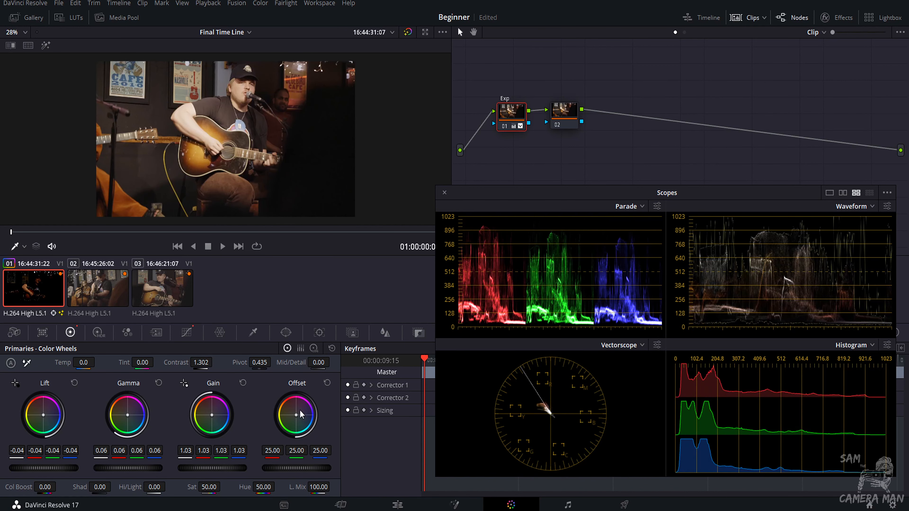
pyautogui.moveTo(300, 423); pyautogui.dragTo(288, 398)
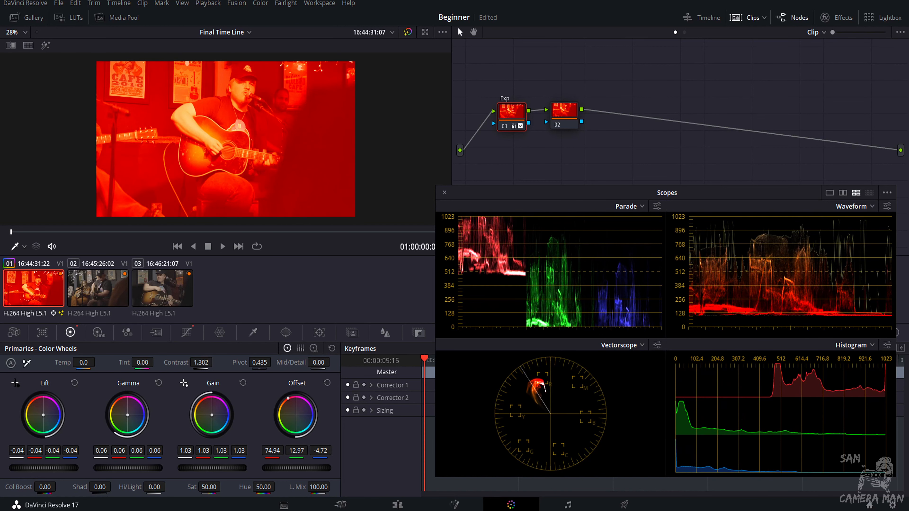
pyautogui.doubleClick(292, 420)
pyautogui.moveTo(214, 416); pyautogui.dragTo(210, 413)
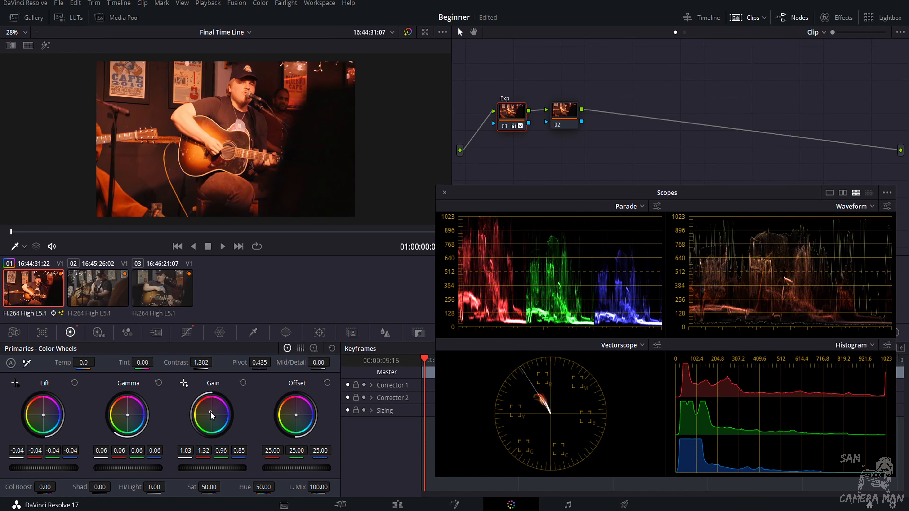
pyautogui.doubleClick(213, 424)
# Reset the colour balance of the lift and gamma wheels and set the lift master to -0.05.
pyautogui.moveTo(40, 425); pyautogui.dragTo(41, 429)
pyautogui.doubleClick(42, 429)
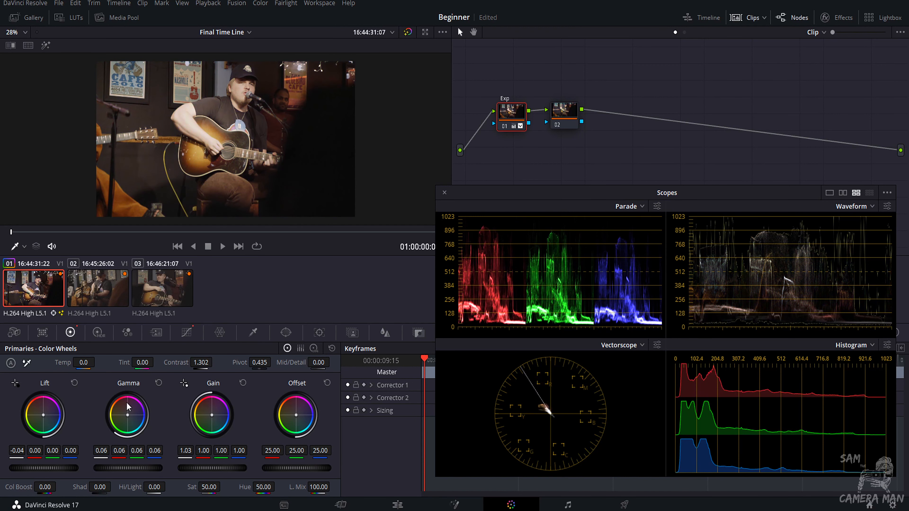
pyautogui.moveTo(124, 417); pyautogui.dragTo(128, 418)
pyautogui.doubleClick(128, 418)
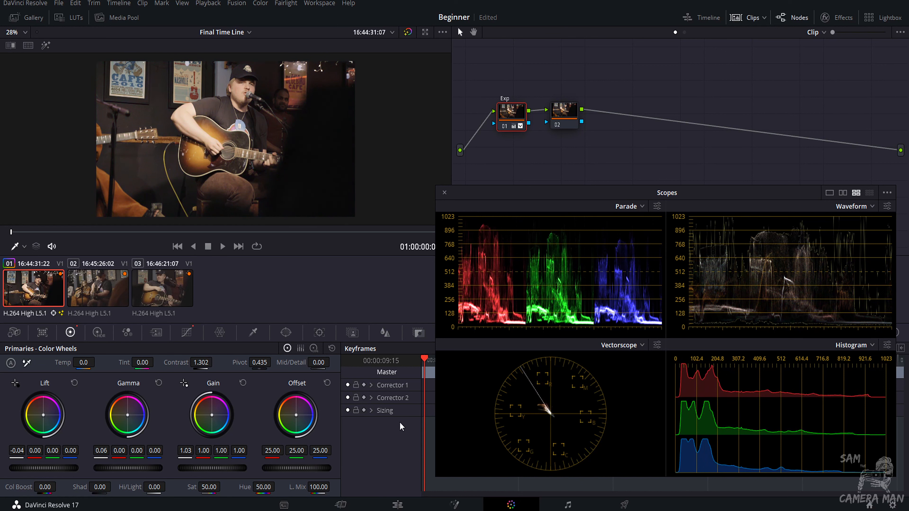
pyautogui.moveTo(73, 469); pyautogui.dragTo(68, 469)
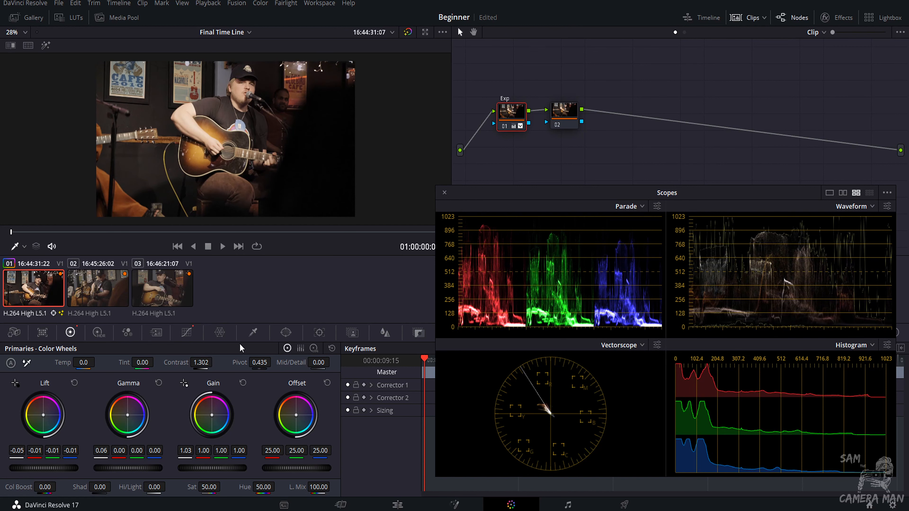
# Select the second node and give it the label Color/bal.
pyautogui.click(558, 121)
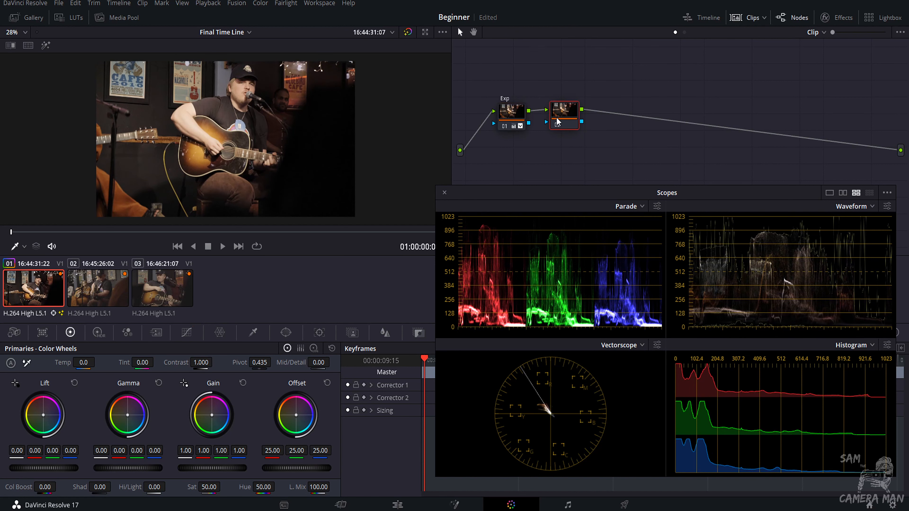
pyautogui.rightClick(556, 121)
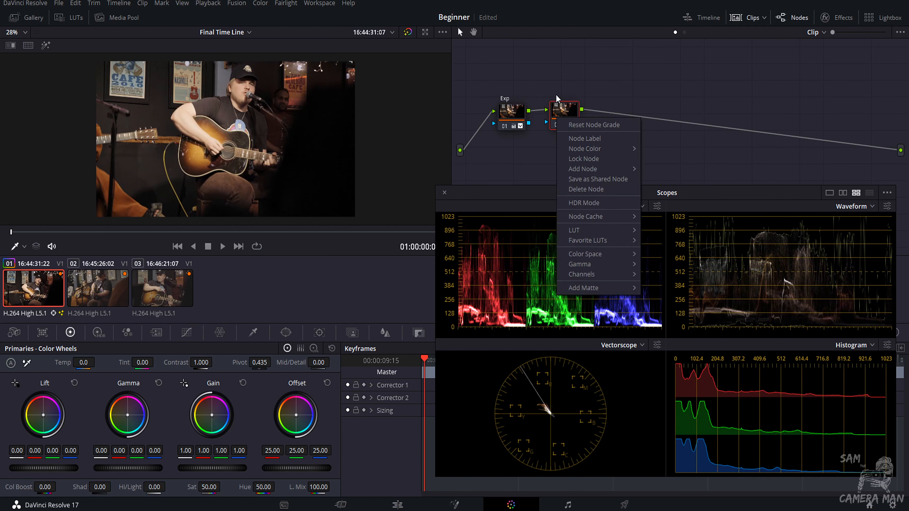
pyautogui.click(557, 136)
pyautogui.rightClick(564, 117)
pyautogui.click(574, 135)
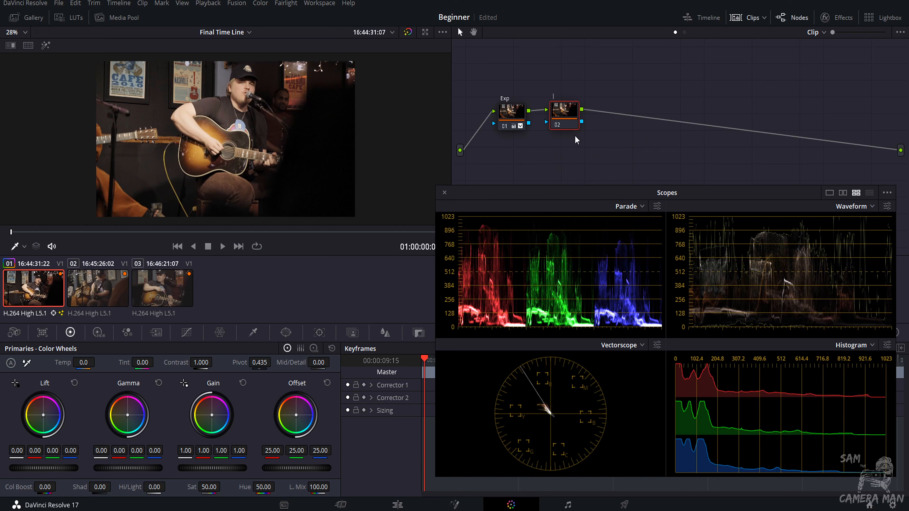
pyautogui.write('Color/bal')
pyautogui.press('Return')
# Try changing the colour temperature by slider and with the white-balance picker on the wall poster, resetting each.
pyautogui.moveTo(98, 362); pyautogui.dragTo(57, 362)
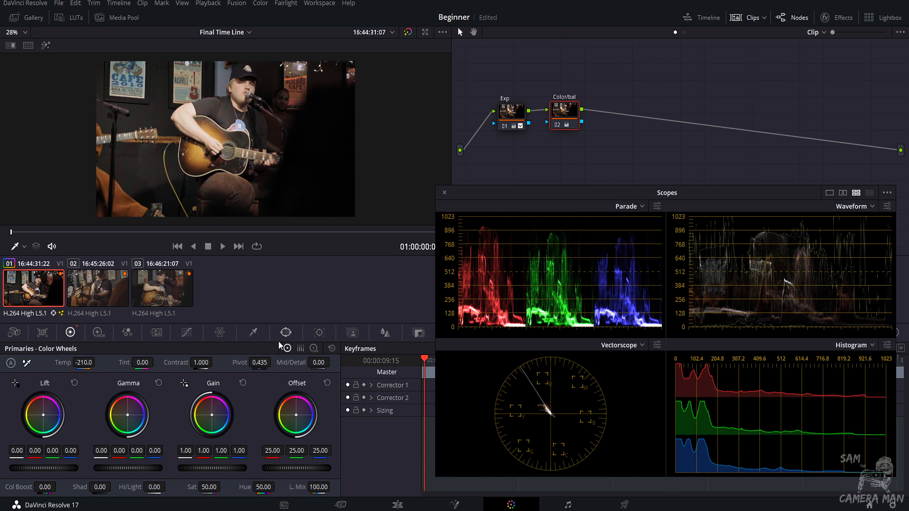
pyautogui.click(332, 349)
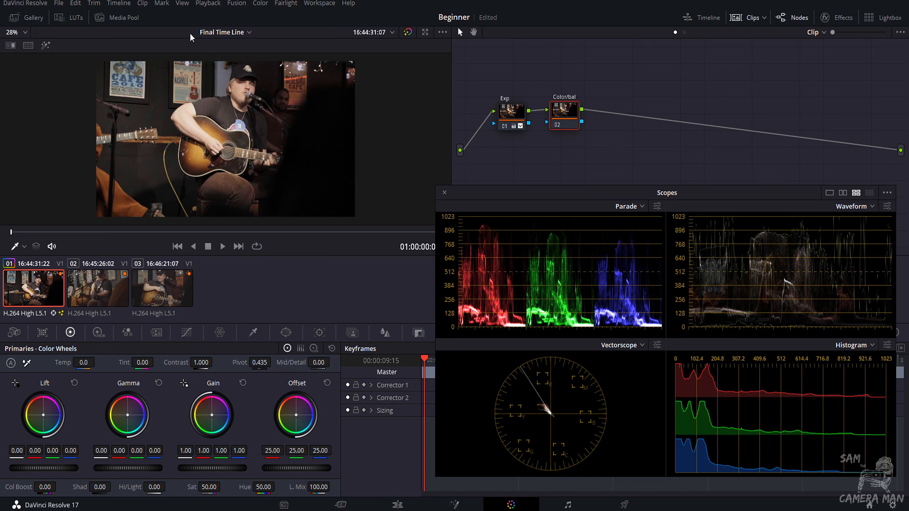
pyautogui.scroll(4, 118, 81)
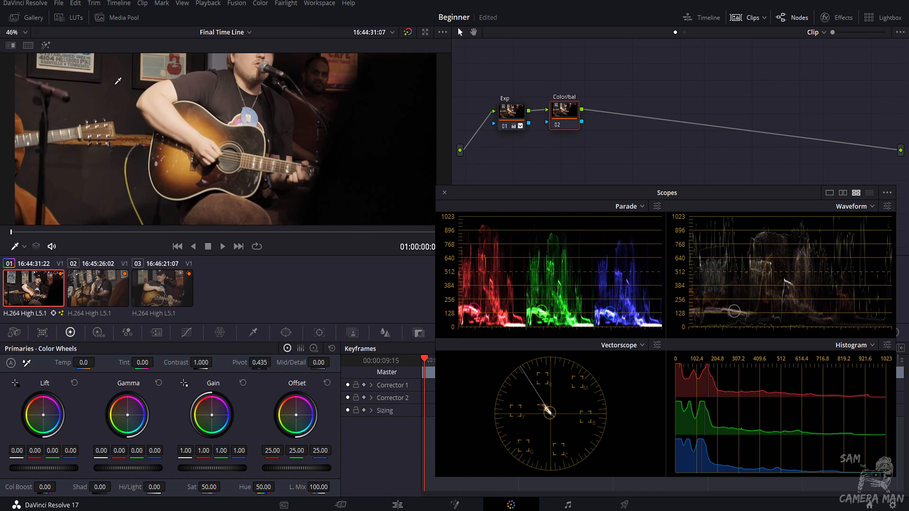
pyautogui.scroll(3, 118, 81)
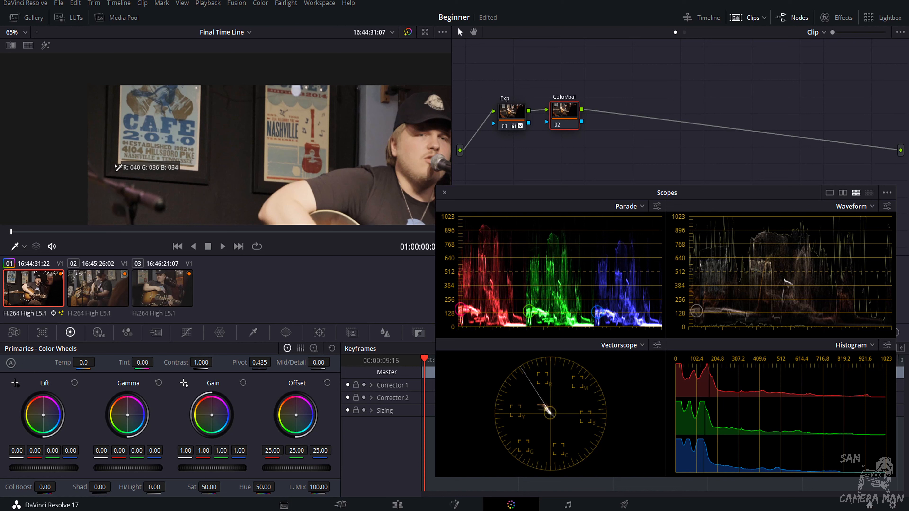
pyautogui.click(146, 160)
pyautogui.scroll(-5, 145, 161)
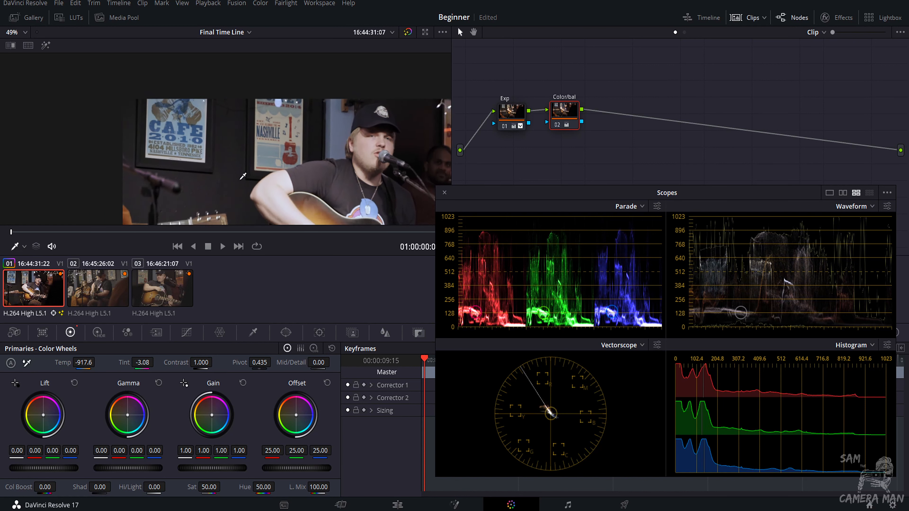
pyautogui.scroll(-1, 293, 143)
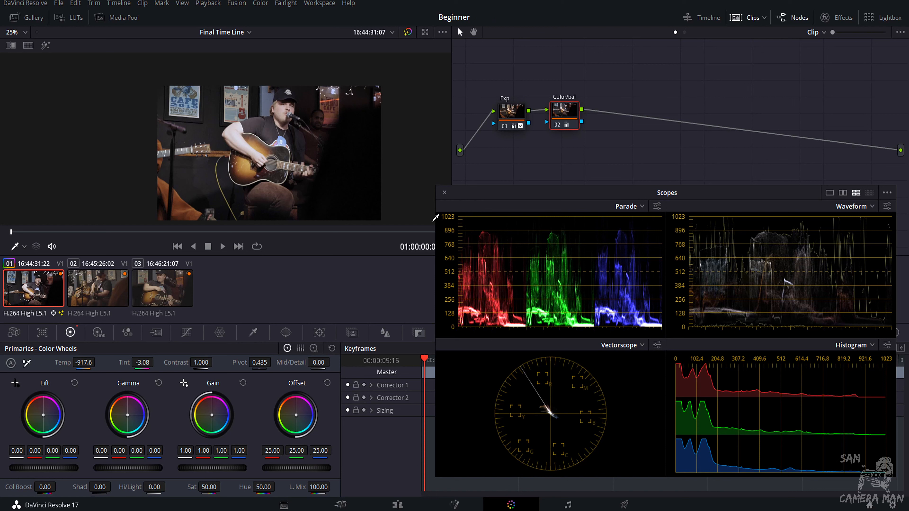
pyautogui.hotkey('ctrl', 'z')
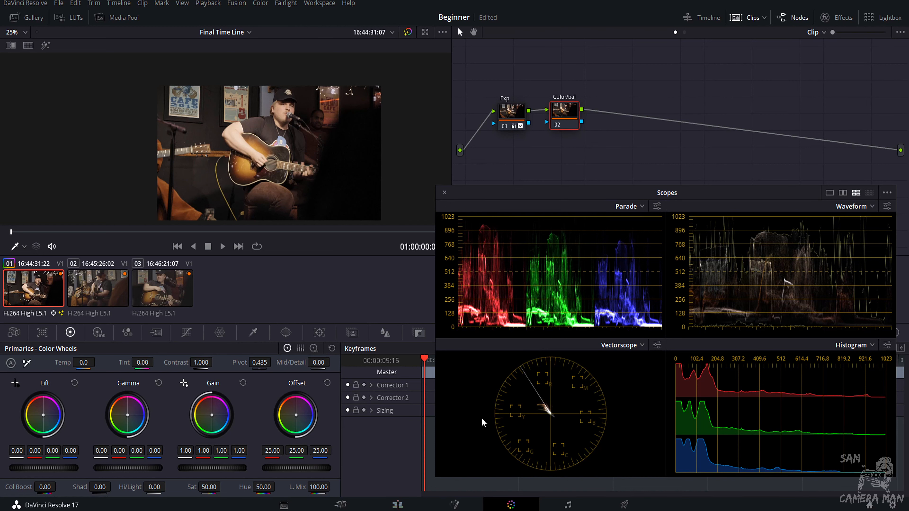
# Close the floating scopes window so the scopes dock in the Color page panel.
pyautogui.click(444, 192)
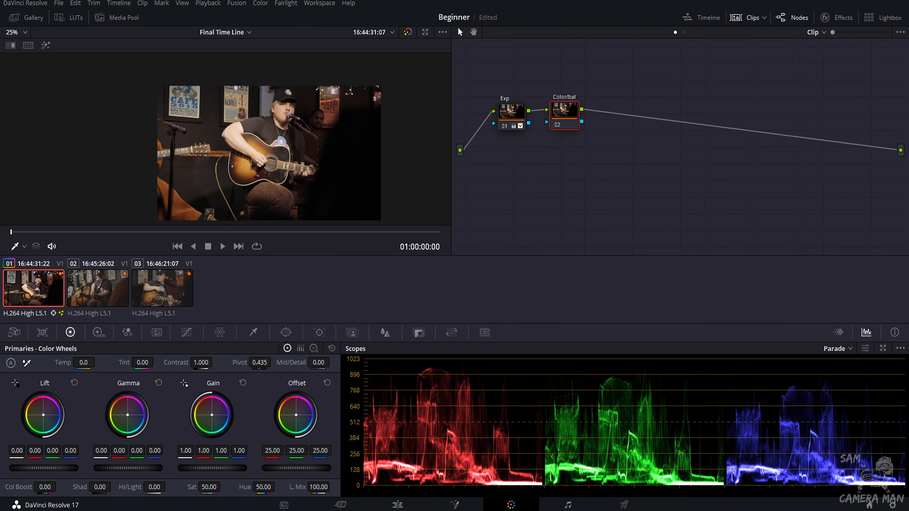
pyautogui.click(419, 505)
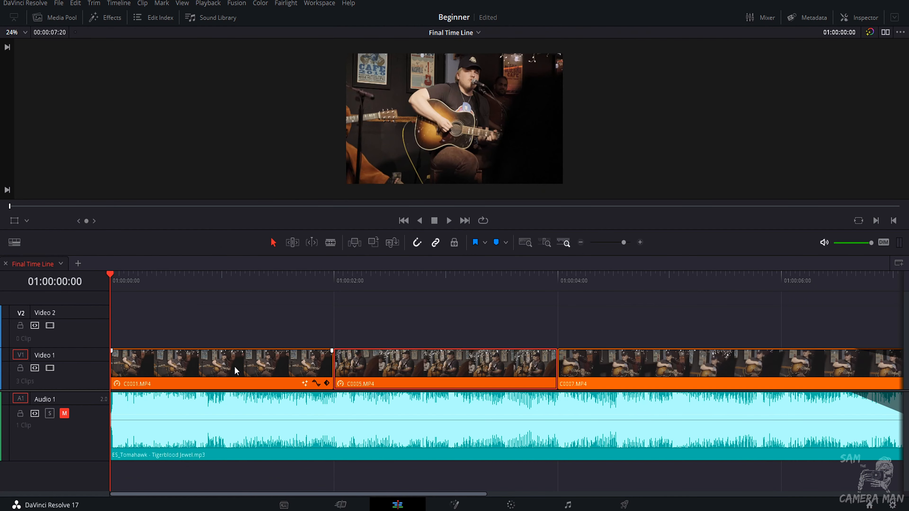
pyautogui.press('b')
pyautogui.click(220, 361)
pyautogui.click(291, 371)
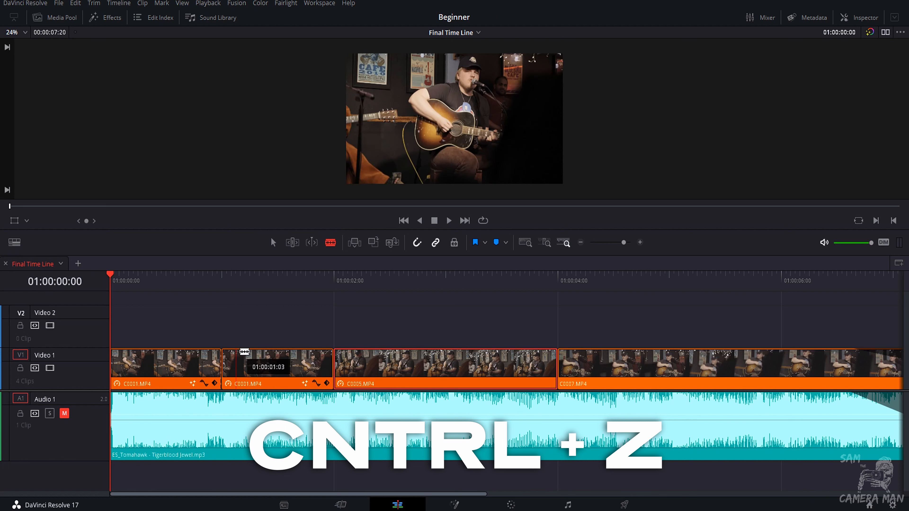
pyautogui.hotkey('ctrl', 'z')
pyautogui.hotkey('ctrl', 'z')
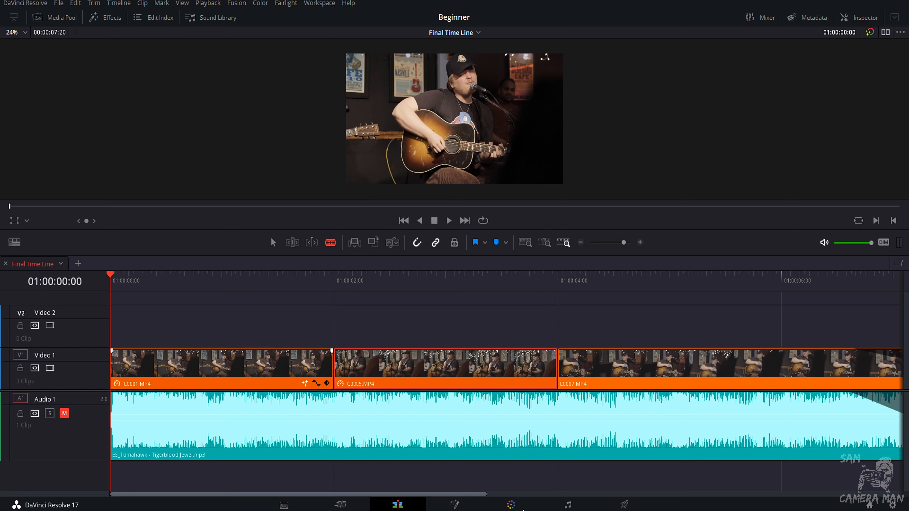
pyautogui.click(510, 505)
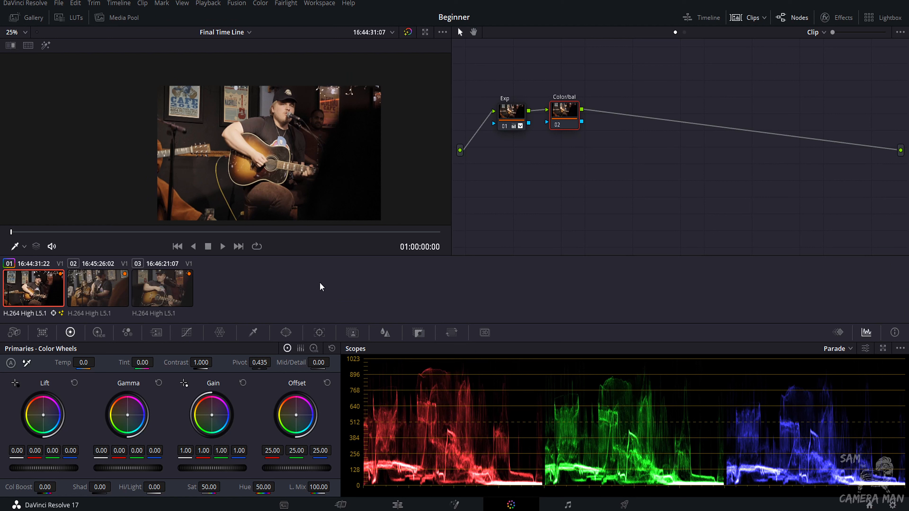
# Raise the Color/bal node's saturation to 100.
pyautogui.moveTo(223, 486); pyautogui.dragTo(308, 487)
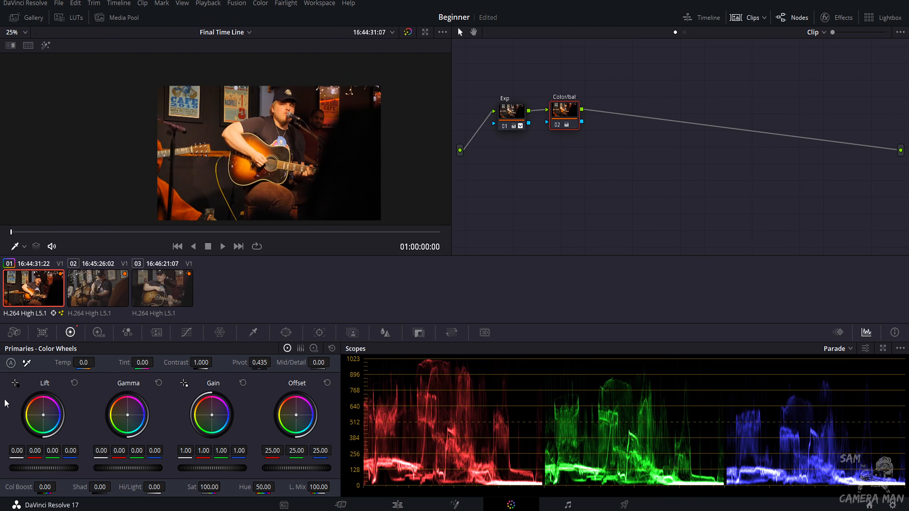
pyautogui.scroll(-2, 283, 124)
pyautogui.scroll(2, 282, 125)
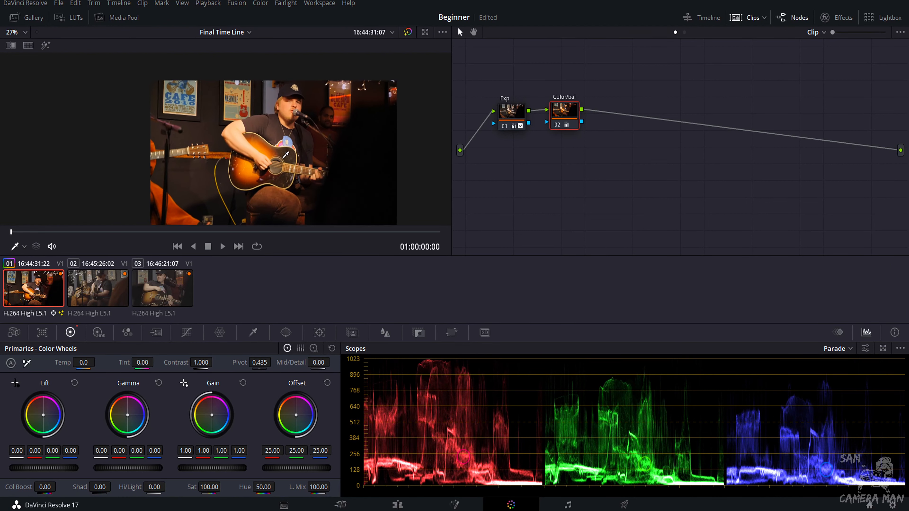
pyautogui.scroll(1, 253, 149)
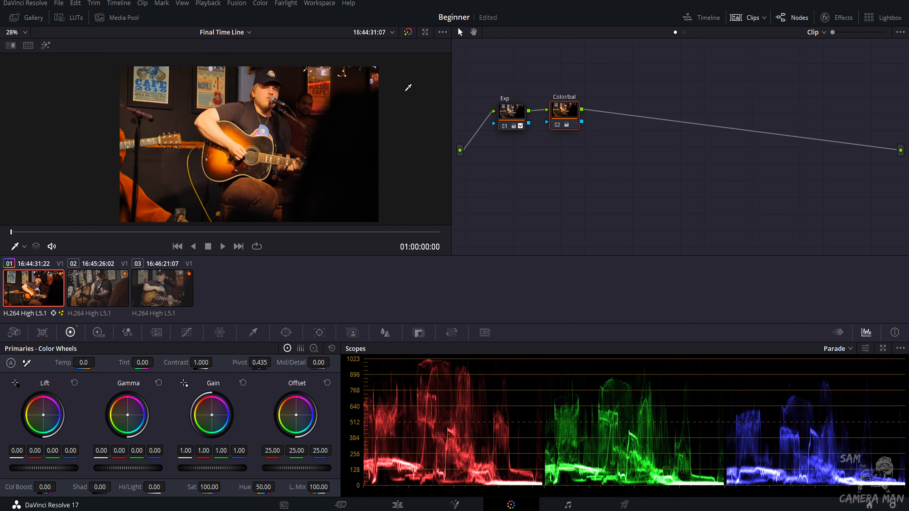
# Toggle the Color/bal node and the whole grade off and on to compare before and after.
pyautogui.hotkey('ctrl', 'd')
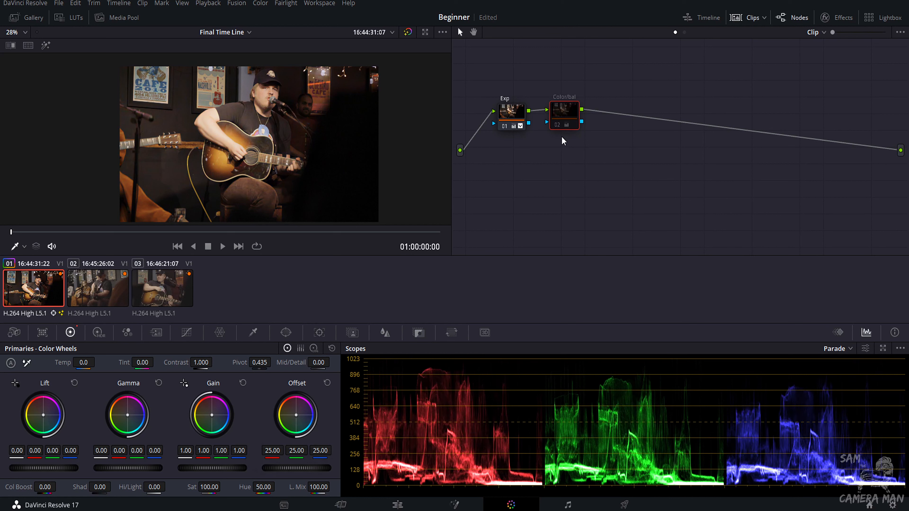
pyautogui.click(565, 126)
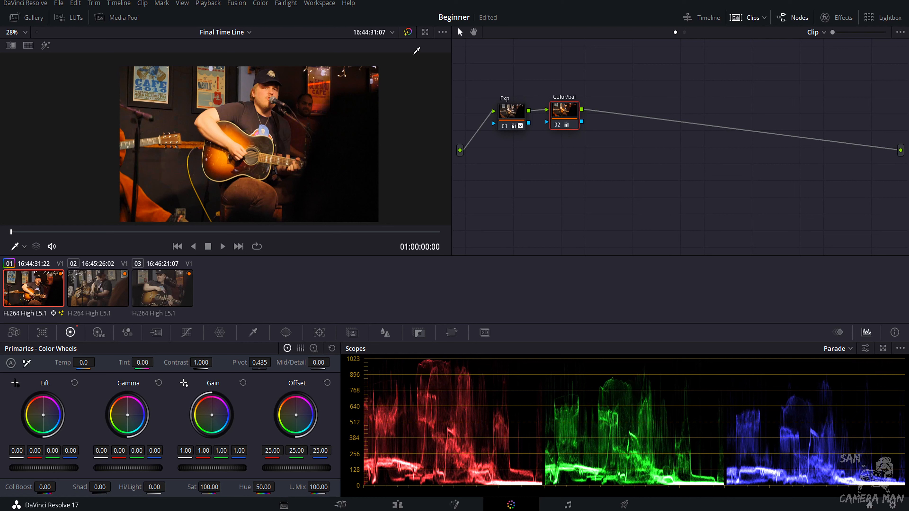
pyautogui.click(407, 34)
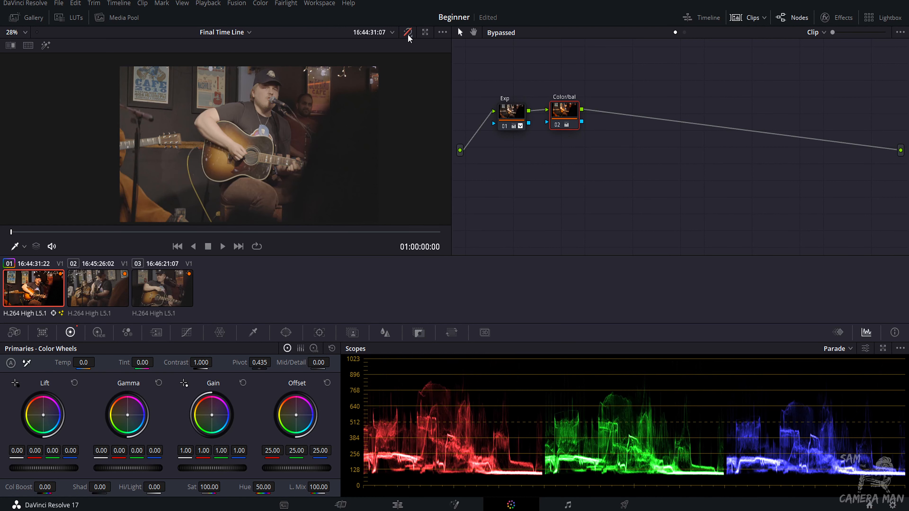
pyautogui.click(408, 33)
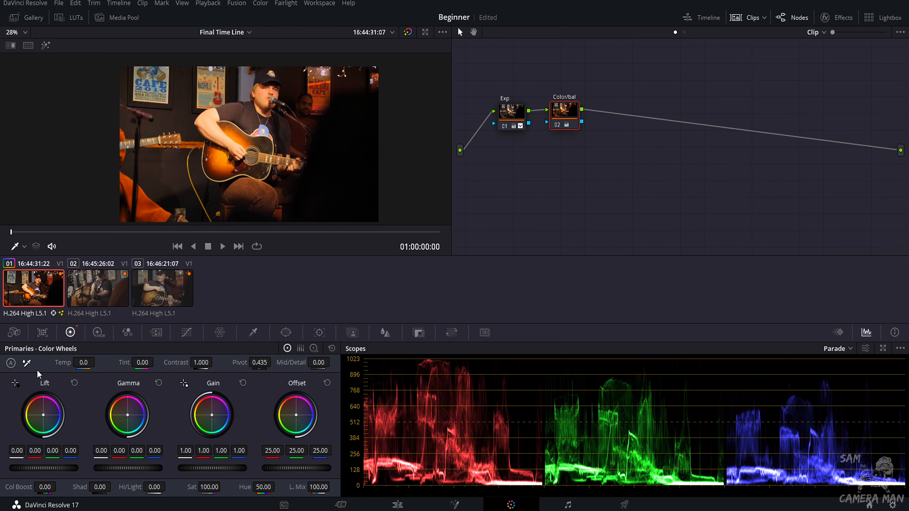
# Try white-balancing from the wall poster, reset temperature and tint to 0, and nudge the gamma balance wheel slightly.
pyautogui.click(26, 363)
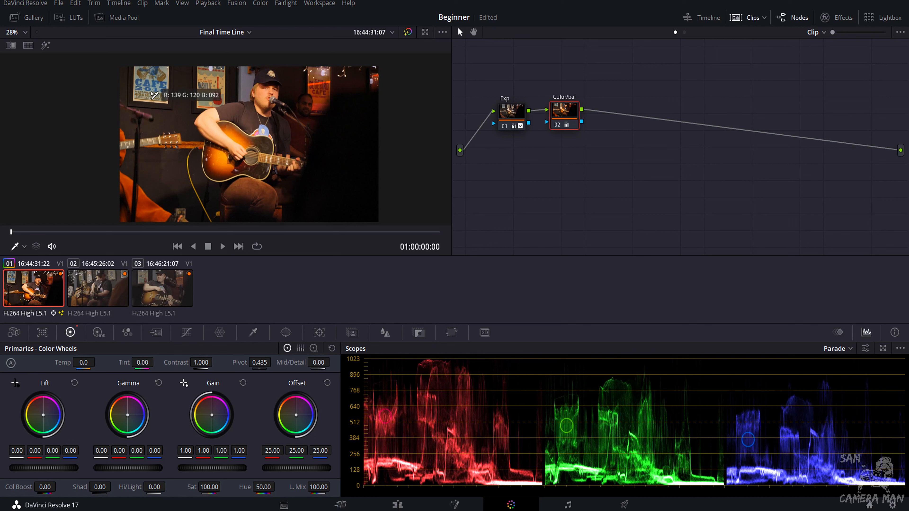
pyautogui.click(153, 97)
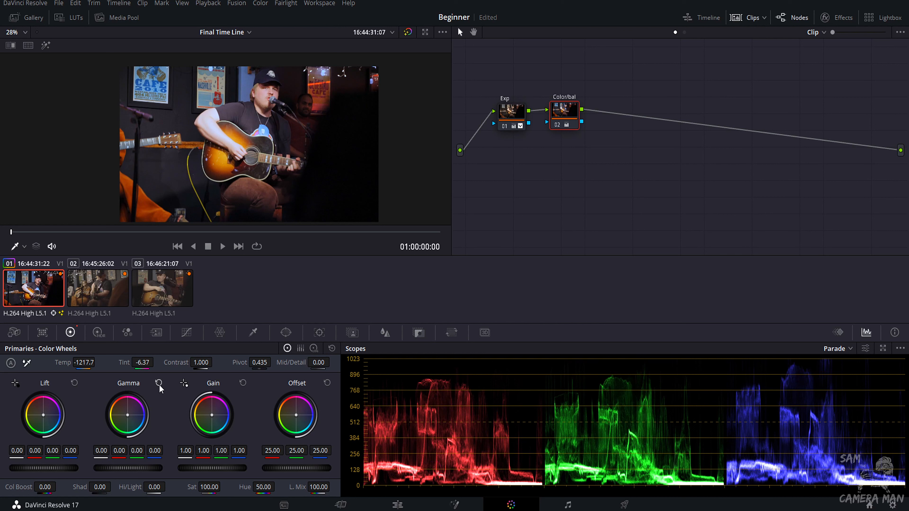
pyautogui.moveTo(131, 419); pyautogui.dragTo(129, 414)
pyautogui.hotkey('ctrl', 'z')
pyautogui.click(82, 362)
pyautogui.write('0')
pyautogui.press('Return')
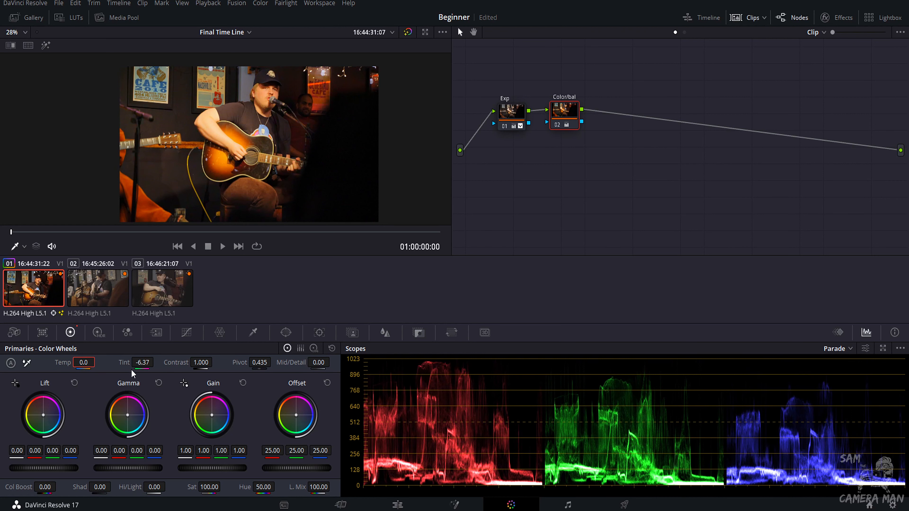
pyautogui.click(140, 363)
pyautogui.write('0.')
pyautogui.press('Return')
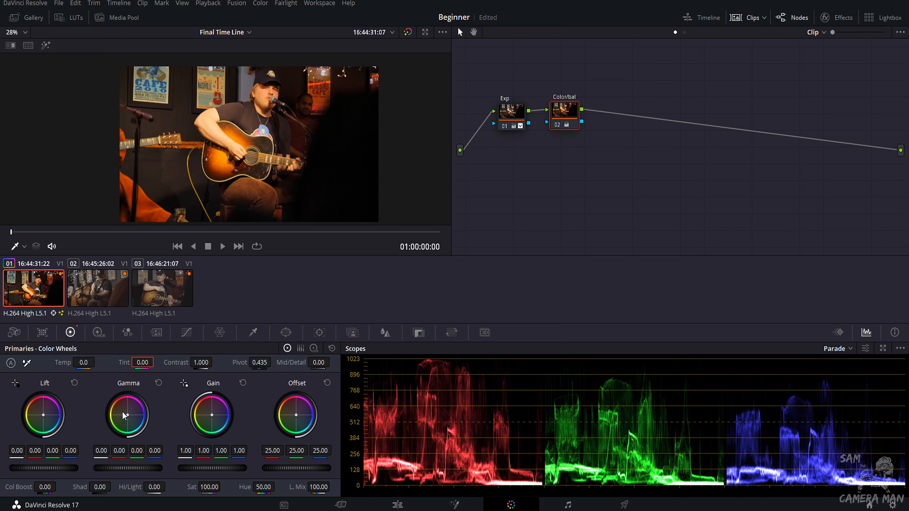
pyautogui.moveTo(127, 420); pyautogui.dragTo(128, 419)
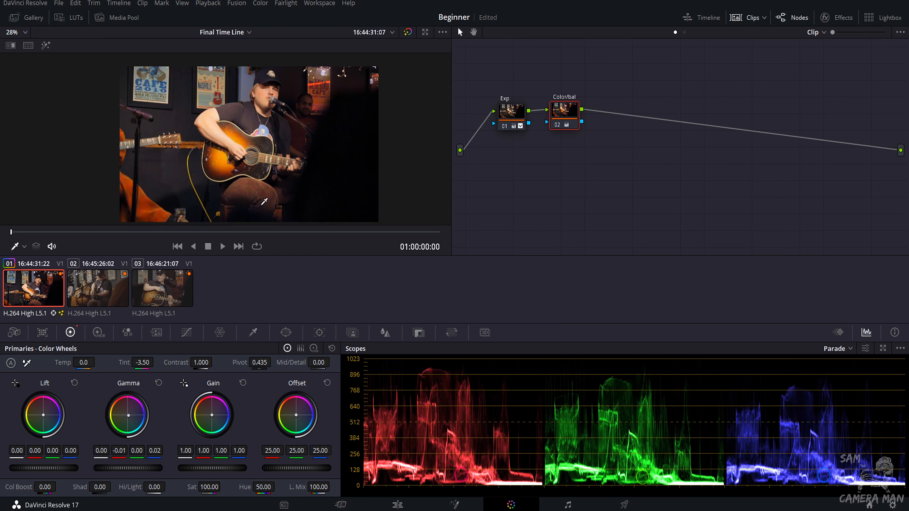
# Add a serial node after Color/bal and lower its blur radius to 0.47.
pyautogui.hotkey('alt', 's')
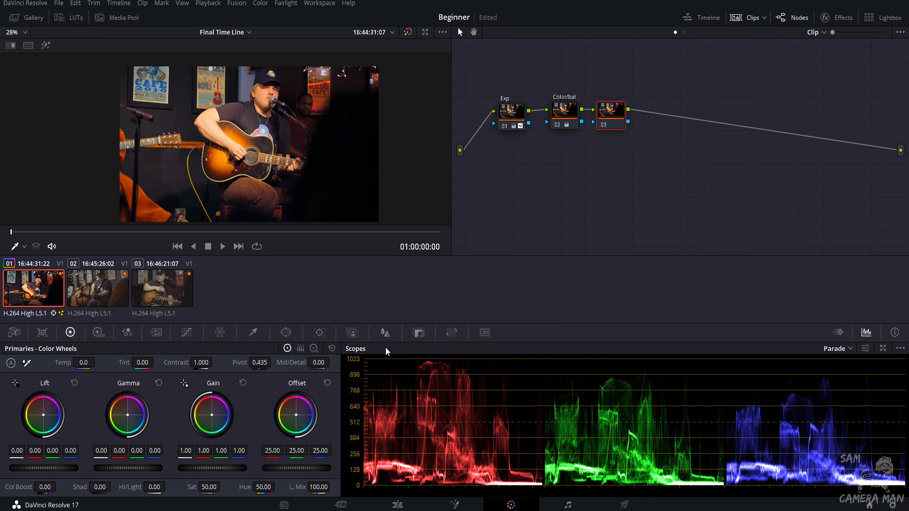
pyautogui.click(384, 333)
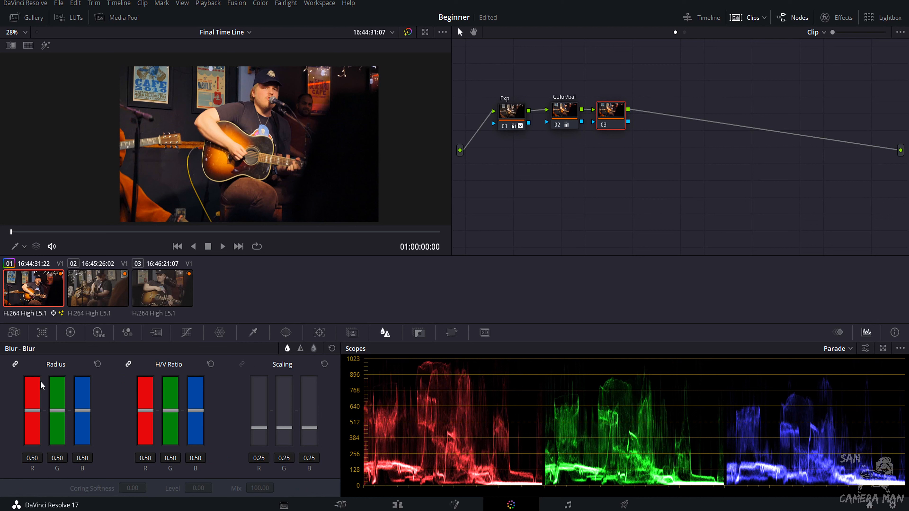
pyautogui.moveTo(54, 409); pyautogui.dragTo(53, 411)
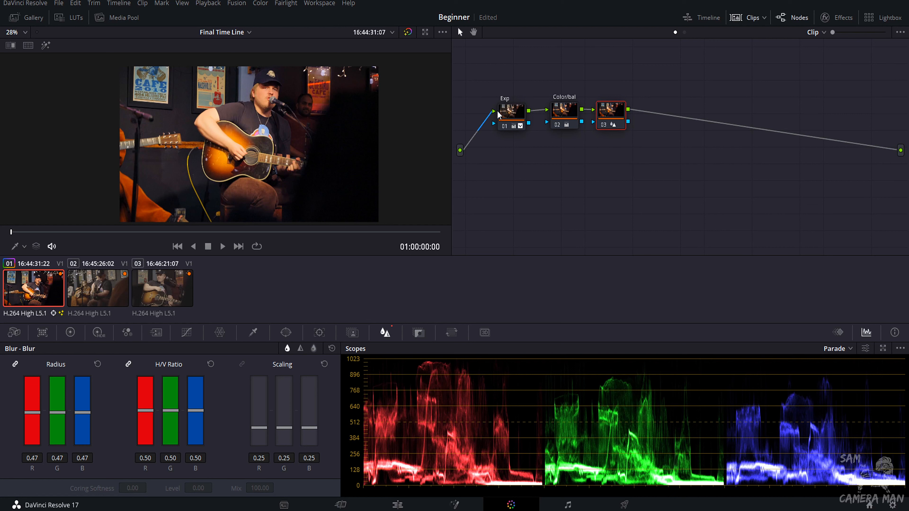
# Nudge the Exp, Color/bal and third node slightly to tidy their positions in the node graph.
pyautogui.moveTo(507, 128)
pyautogui.mouseDown()
pyautogui.moveTo(493, 112)
pyautogui.moveTo(499, 125)
pyautogui.mouseUp()
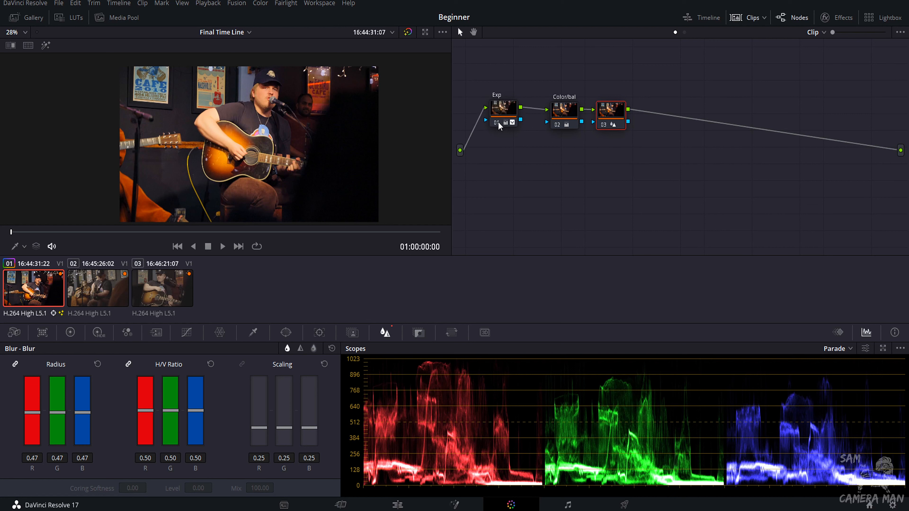
pyautogui.moveTo(569, 127); pyautogui.dragTo(558, 127)
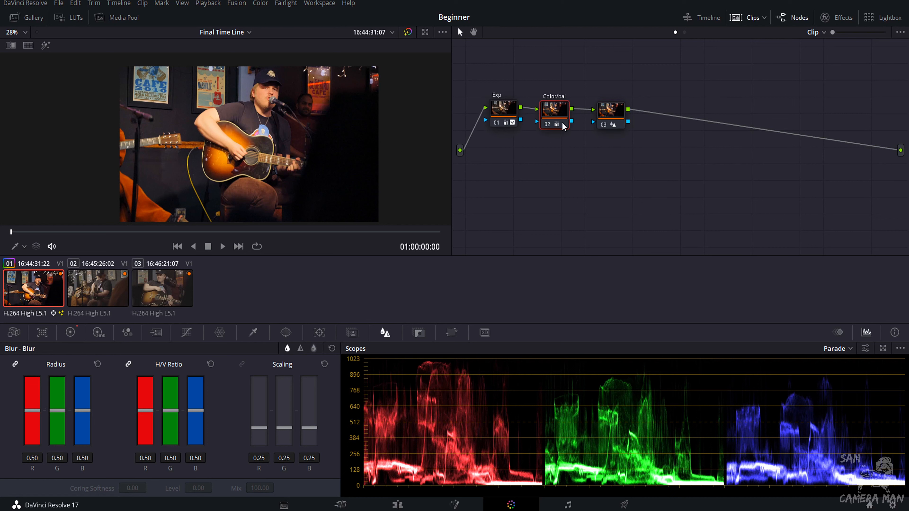
pyautogui.moveTo(613, 121)
pyautogui.mouseDown()
pyautogui.moveTo(744, 113)
pyautogui.moveTo(619, 121)
pyautogui.mouseUp()
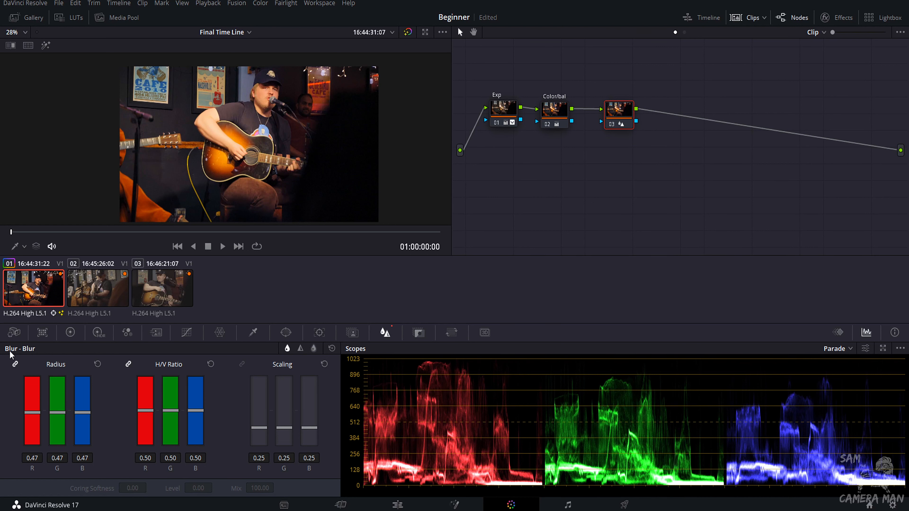
# Switch to the second clip and browse the LUT library to the Sams New Luts folder.
pyautogui.click(109, 290)
pyautogui.click(69, 17)
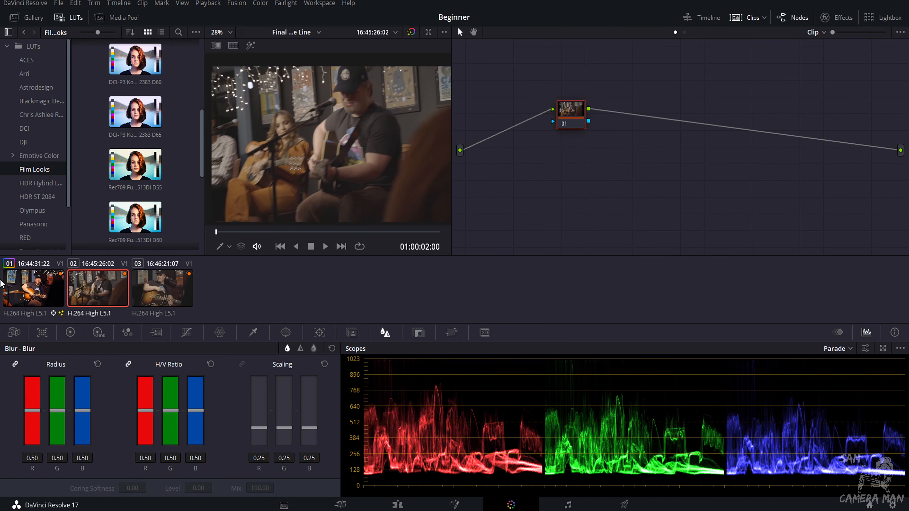
pyautogui.scroll(-3, 36, 207)
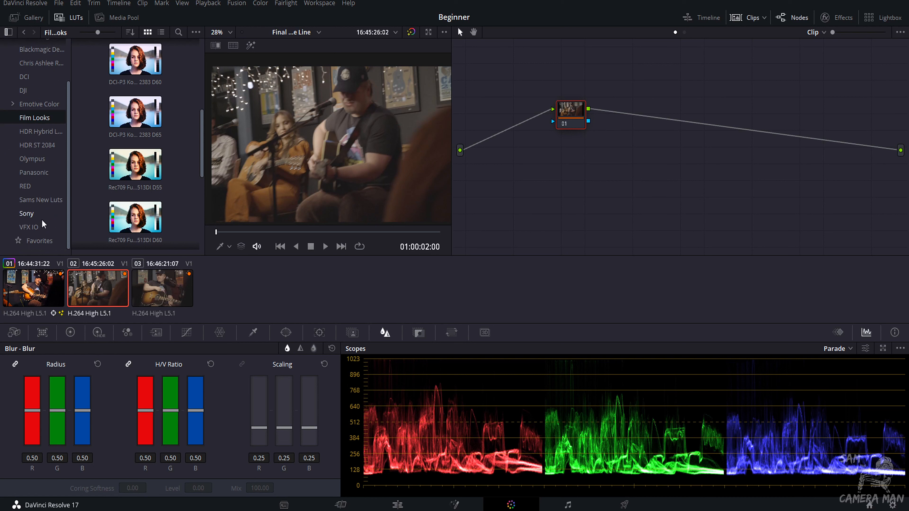
pyautogui.click(32, 203)
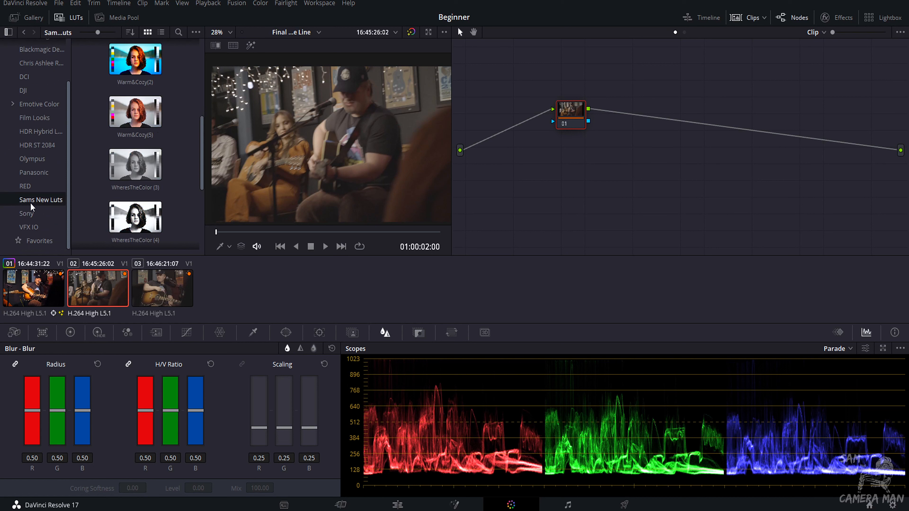
# Move the second clip's first node left and add three serial nodes after it.
pyautogui.moveTo(576, 109); pyautogui.dragTo(525, 106)
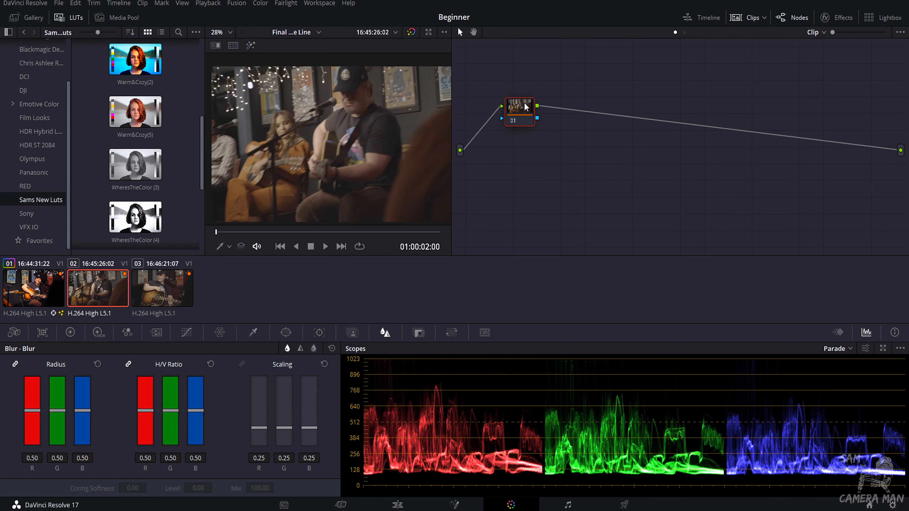
pyautogui.hotkey('alt', 's')
pyautogui.hotkey('alt', 's')
pyautogui.hotkey('alt', 's')
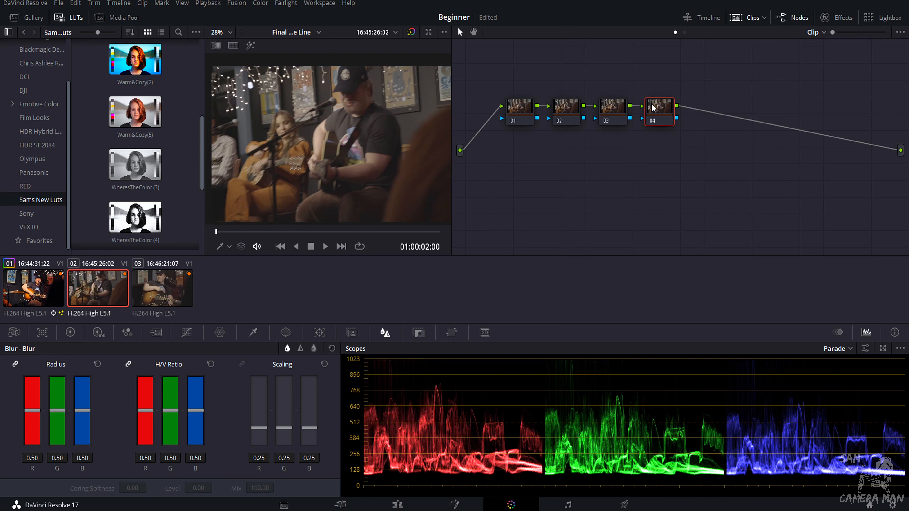
# Label the fourth node LUT.
pyautogui.rightClick(662, 117)
pyautogui.click(674, 135)
pyautogui.write('LUT')
pyautogui.press('Return')
# Apply the Warm&Cozy (3) LUT to the LUT node and add a serial node after it.
pyautogui.scroll(5, 195, 111)
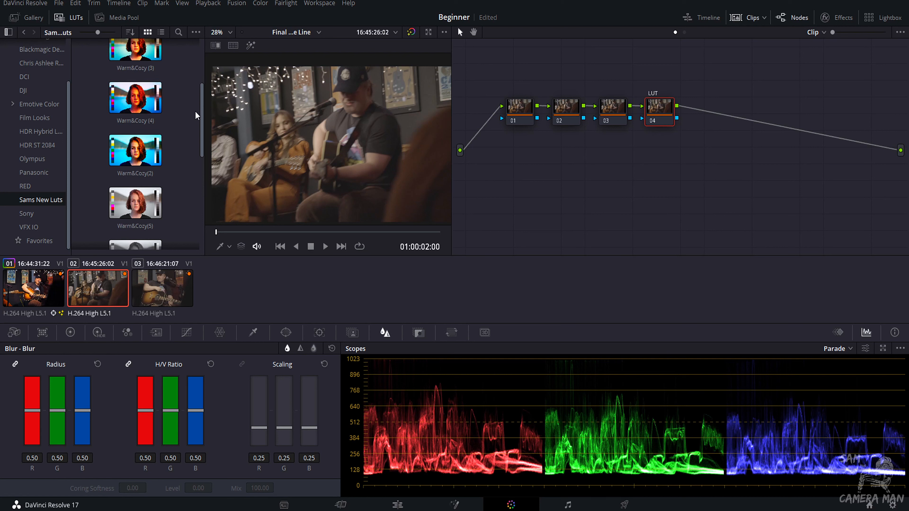
pyautogui.scroll(1, 188, 107)
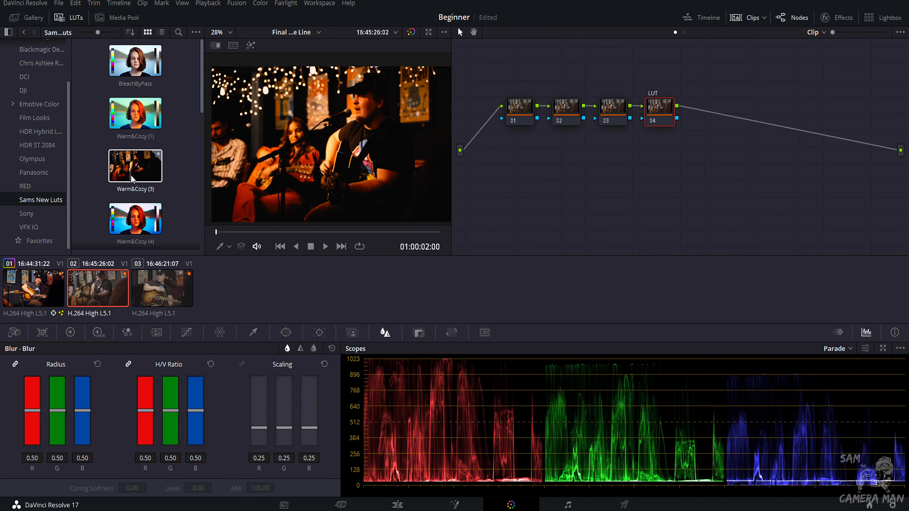
pyautogui.moveTo(135, 180); pyautogui.dragTo(670, 116)
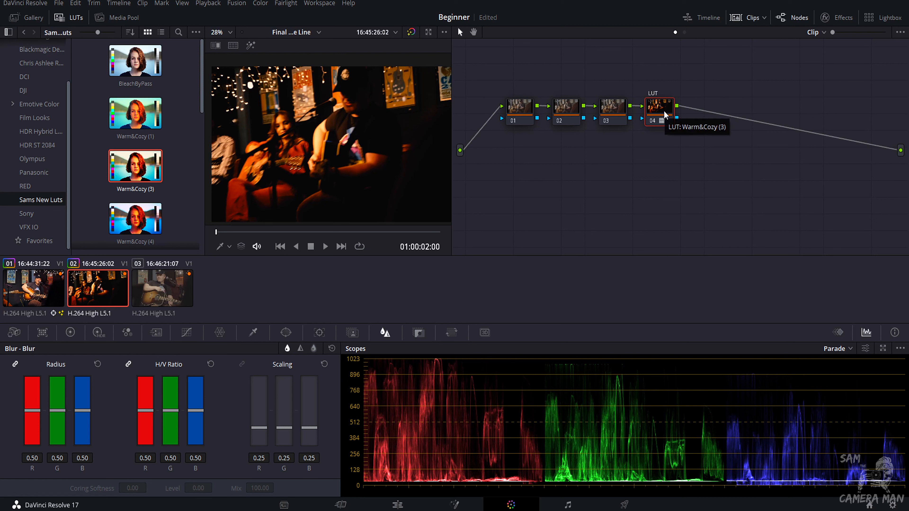
pyautogui.hotkey('alt', 's')
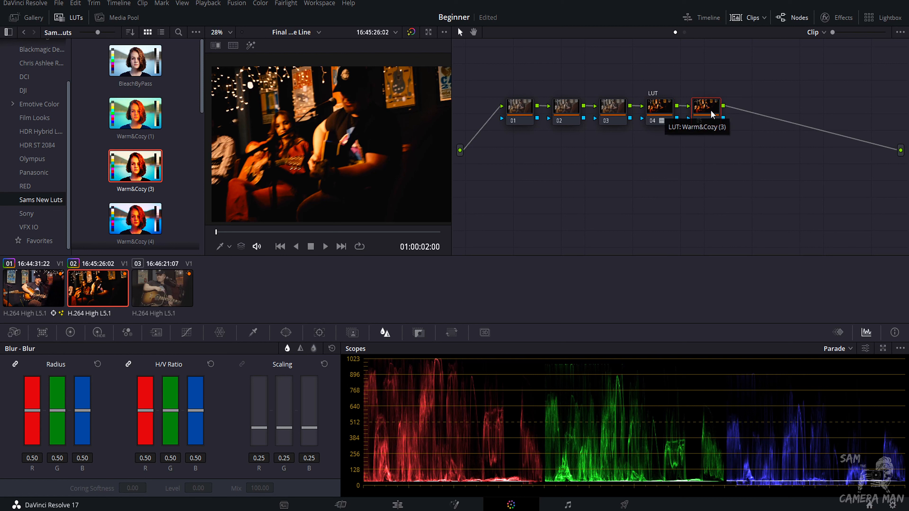
pyautogui.click(72, 335)
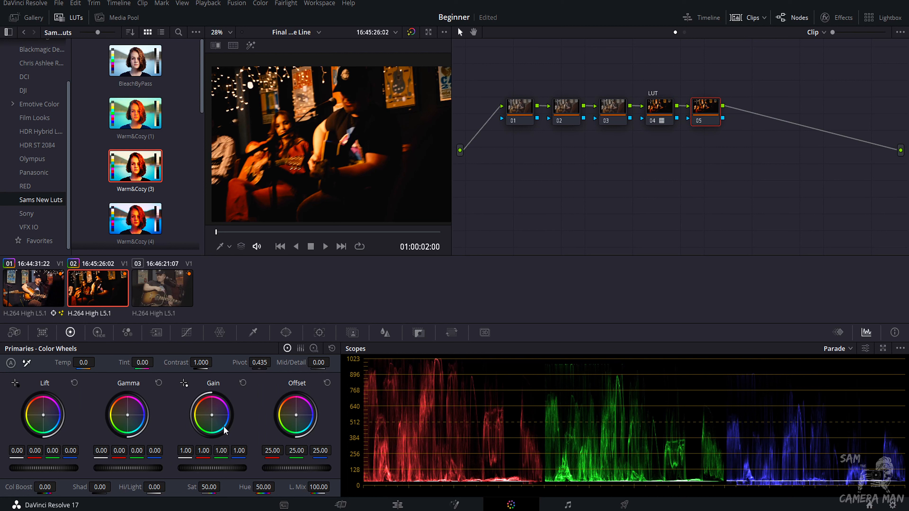
pyautogui.moveTo(66, 468); pyautogui.dragTo(77, 468)
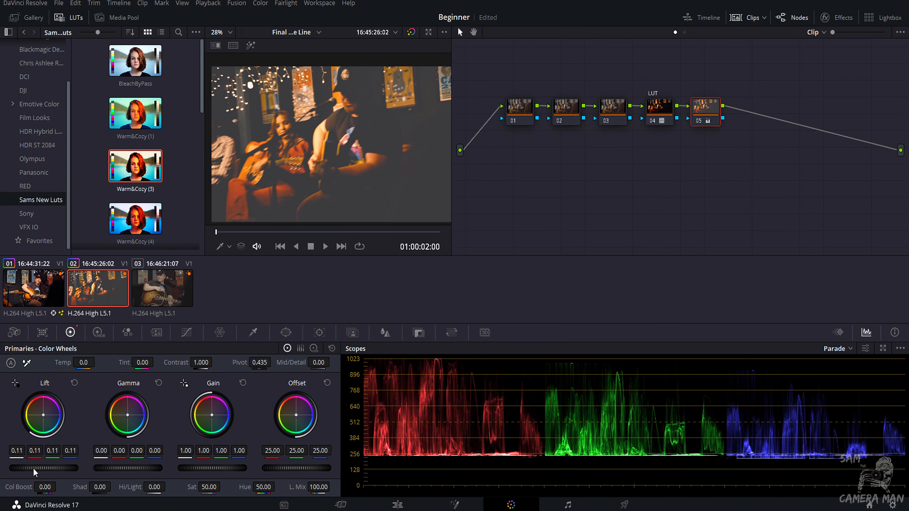
pyautogui.rightClick(704, 108)
pyautogui.click(636, 222)
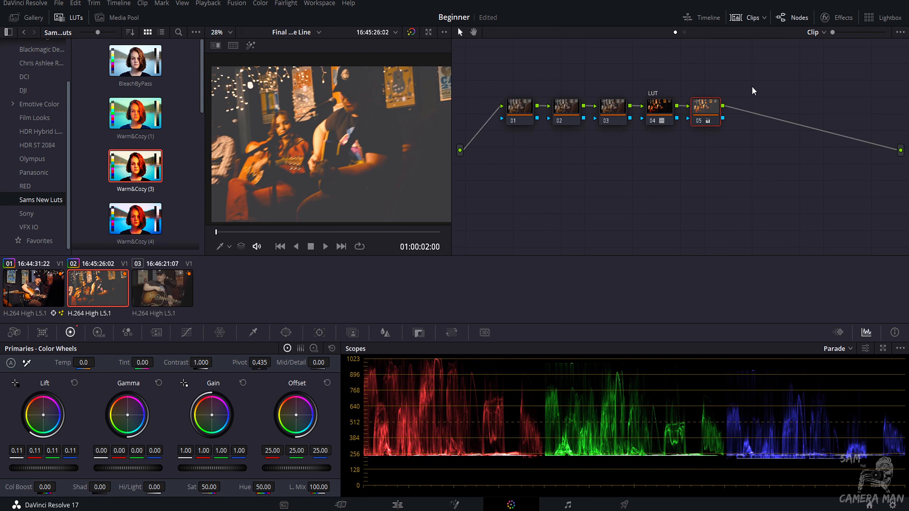
pyautogui.rightClick(705, 107)
pyautogui.click(715, 113)
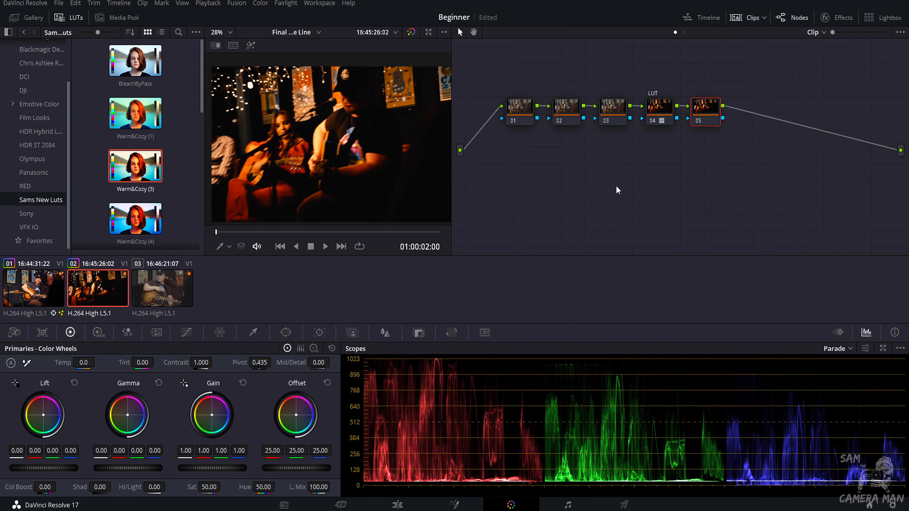
# Label the first node EXP.
pyautogui.click(513, 119)
pyautogui.rightClick(508, 118)
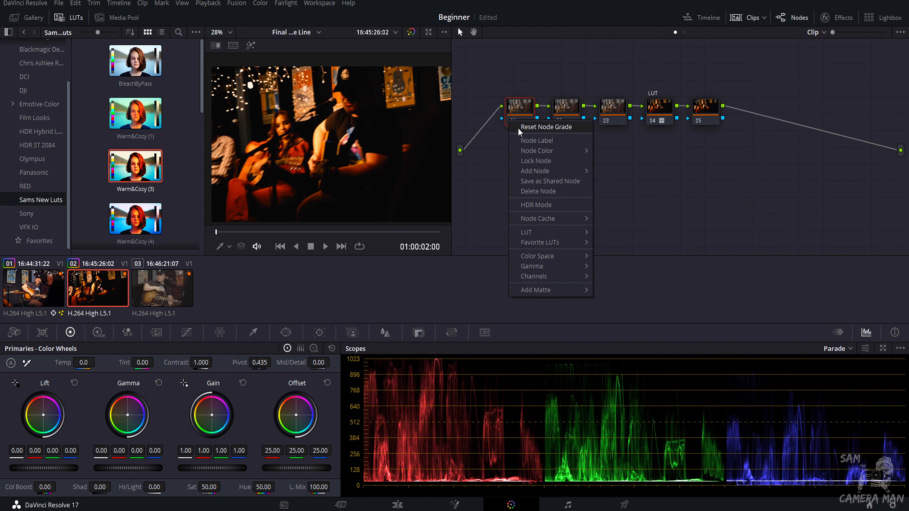
pyautogui.click(524, 141)
pyautogui.write('E')
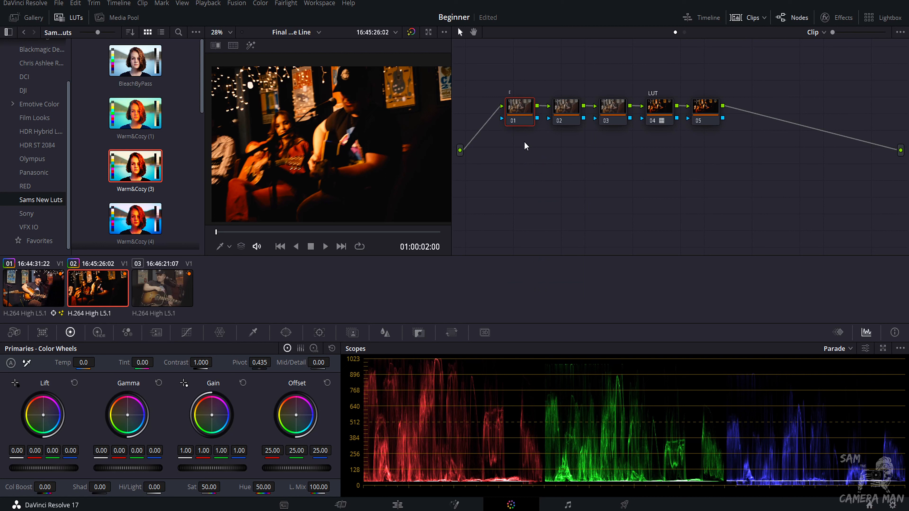
pyautogui.write('XP')
# On the EXP node, set lift to 0.09, gamma to -0.00 and gain to 0.99 while scrubbing the clip.
pyautogui.moveTo(28, 468); pyautogui.dragTo(63, 468)
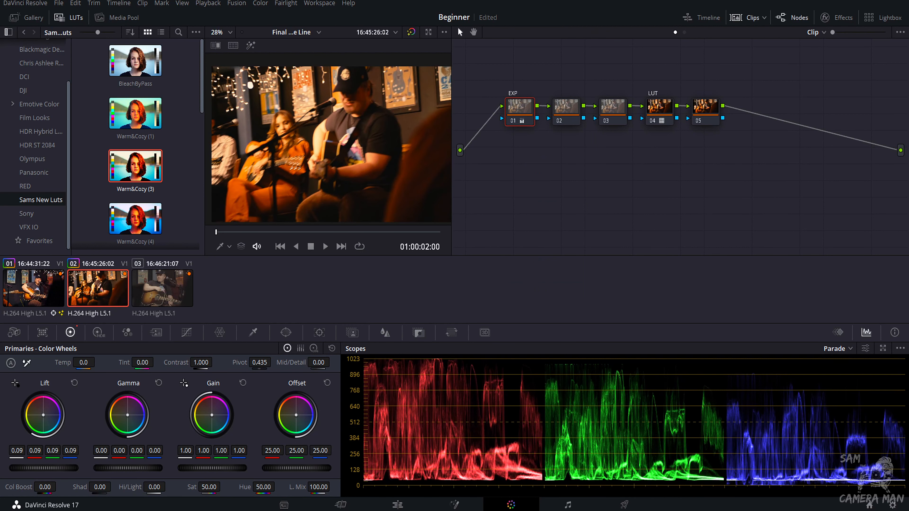
pyautogui.moveTo(127, 468); pyautogui.dragTo(133, 469)
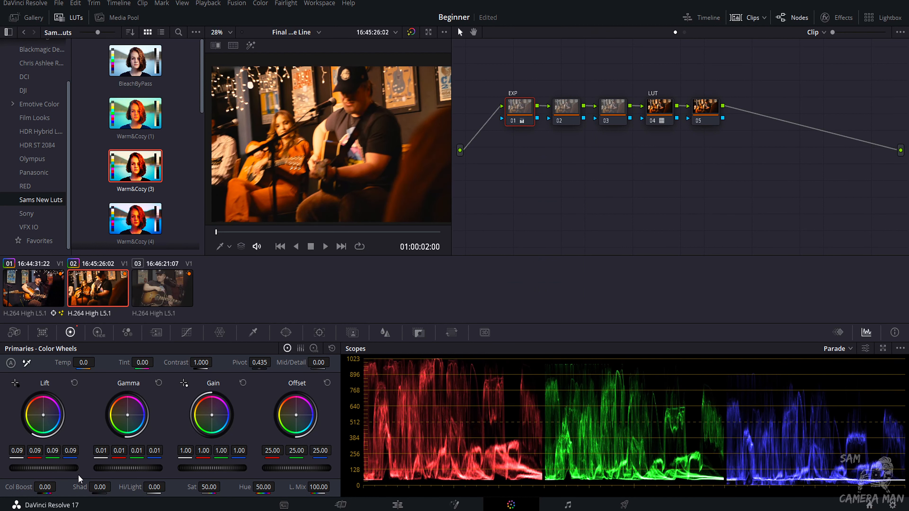
pyautogui.moveTo(43, 468); pyautogui.dragTo(36, 468)
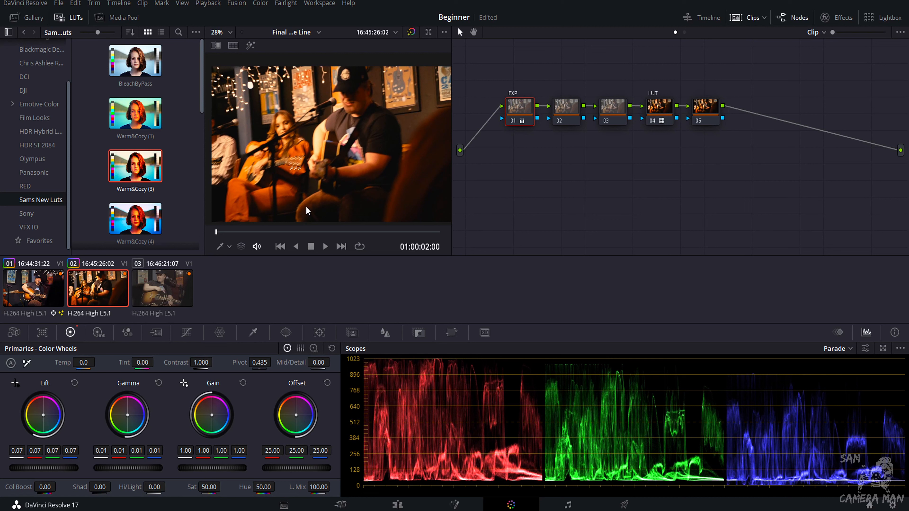
pyautogui.moveTo(269, 234); pyautogui.dragTo(285, 231)
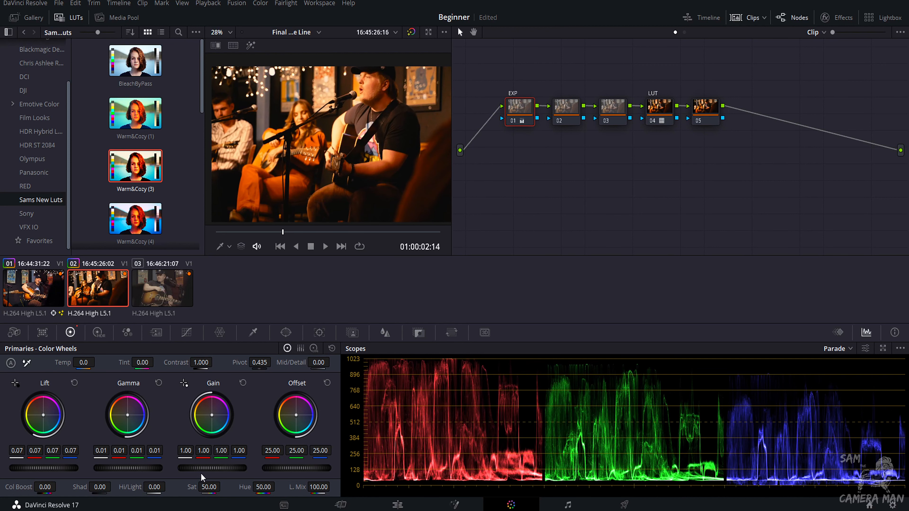
pyautogui.moveTo(207, 469); pyautogui.dragTo(201, 468)
pyautogui.moveTo(135, 469); pyautogui.dragTo(129, 469)
pyautogui.moveTo(46, 469); pyautogui.dragTo(50, 469)
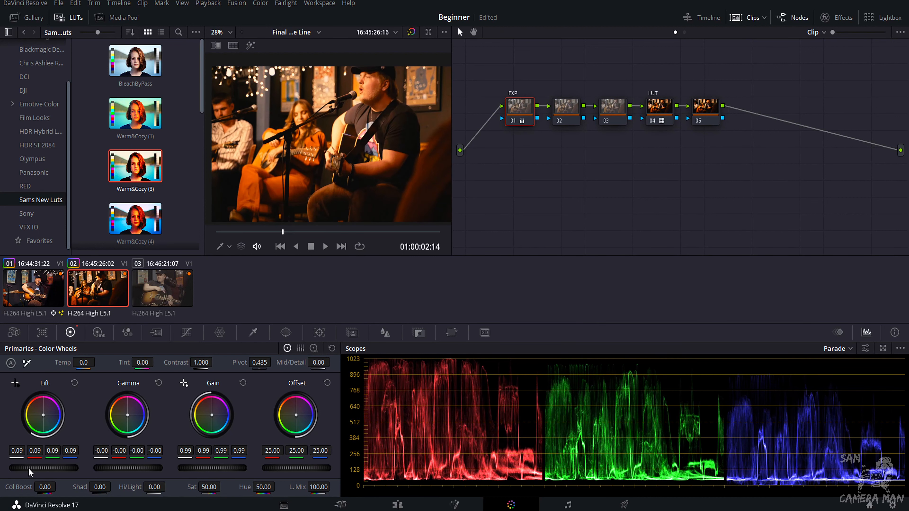
# Raise the second node's saturation to 64.40 and label it COLOR/BAL.
pyautogui.click(566, 121)
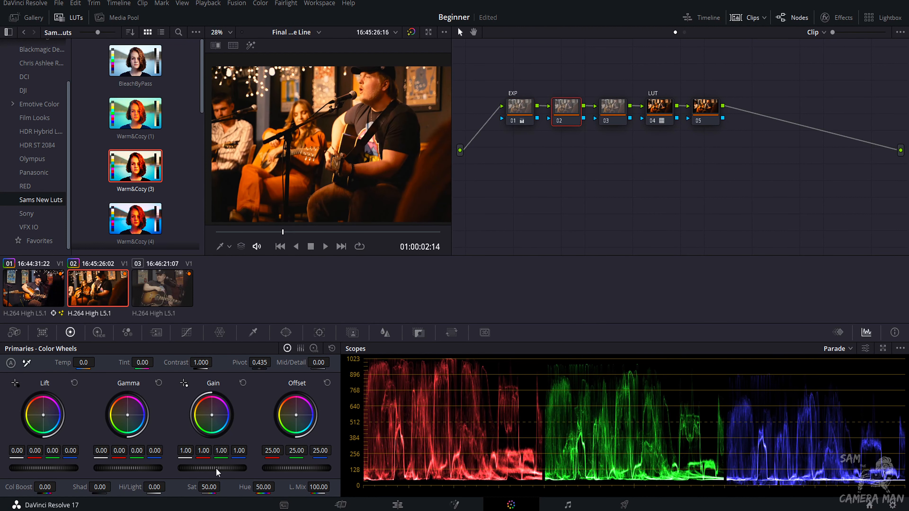
pyautogui.moveTo(209, 487); pyautogui.dragTo(214, 487)
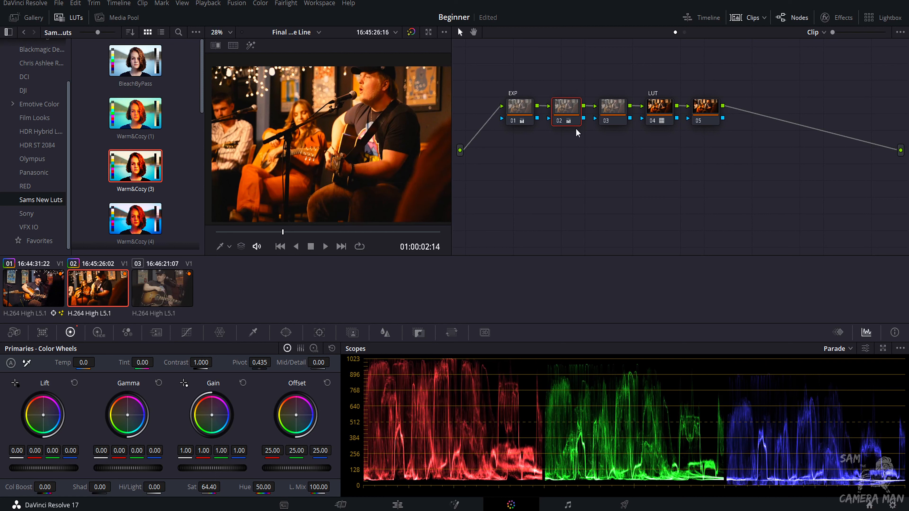
pyautogui.rightClick(561, 106)
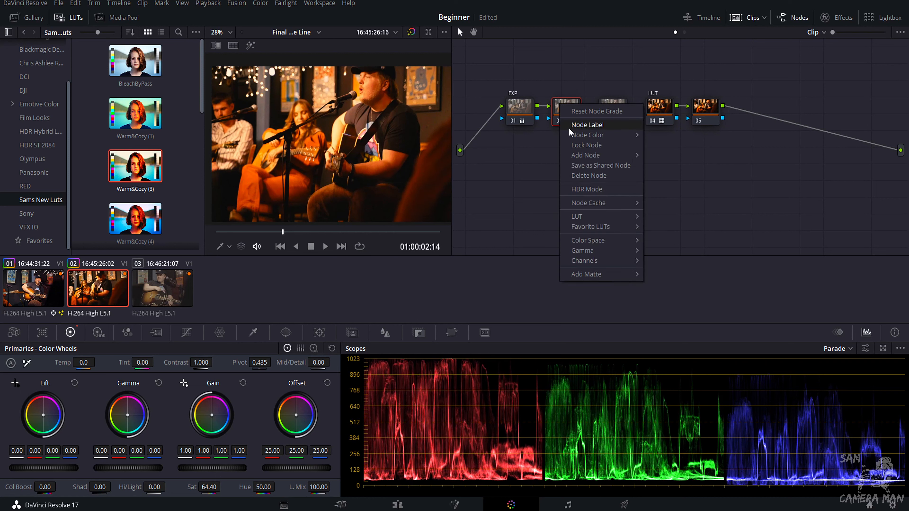
pyautogui.click(574, 124)
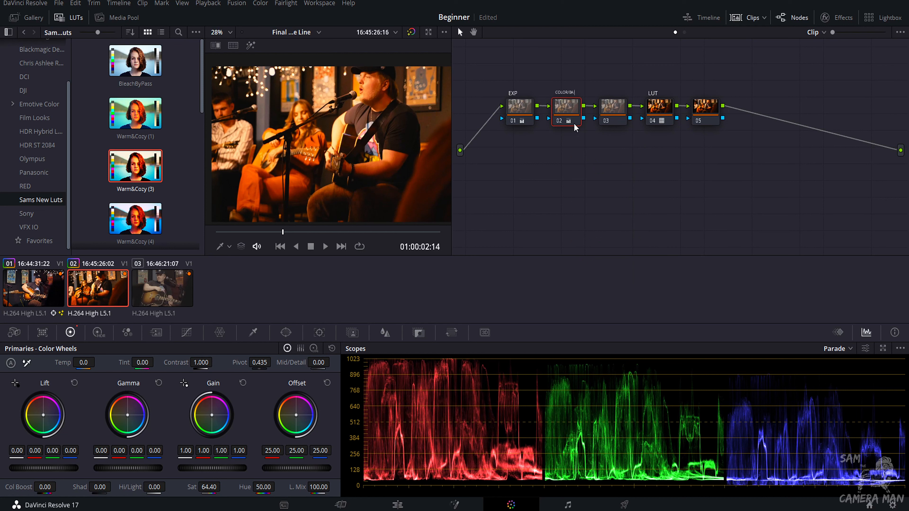
pyautogui.press('Return')
# Set the COLOR/BAL node's temperature to -390 and compare the grade on and off while scrubbing.
pyautogui.moveTo(93, 362); pyautogui.dragTo(79, 363)
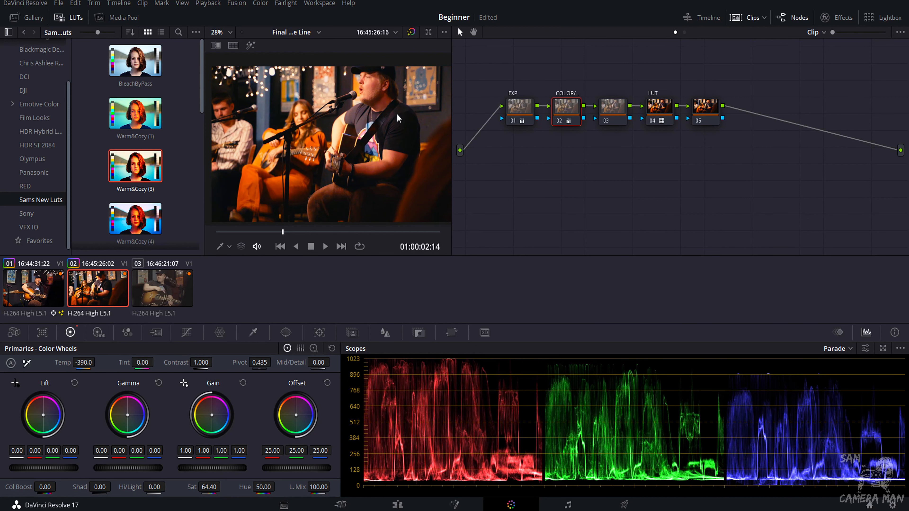
pyautogui.click(412, 32)
pyautogui.click(412, 32)
pyautogui.scroll(-1, 396, 140)
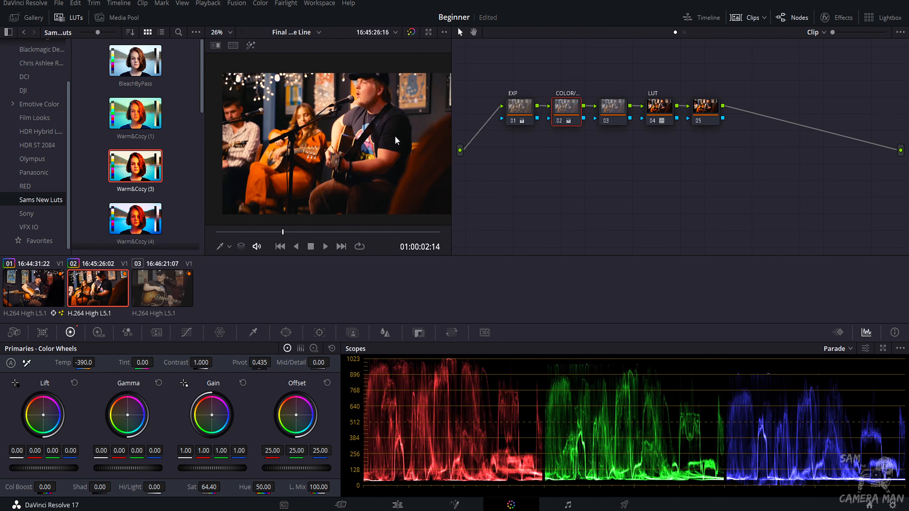
pyautogui.moveTo(282, 234); pyautogui.dragTo(387, 235)
# Reset the node grades of the LUT, COLOR/BAL and EXP nodes.
pyautogui.rightClick(663, 112)
pyautogui.click(667, 121)
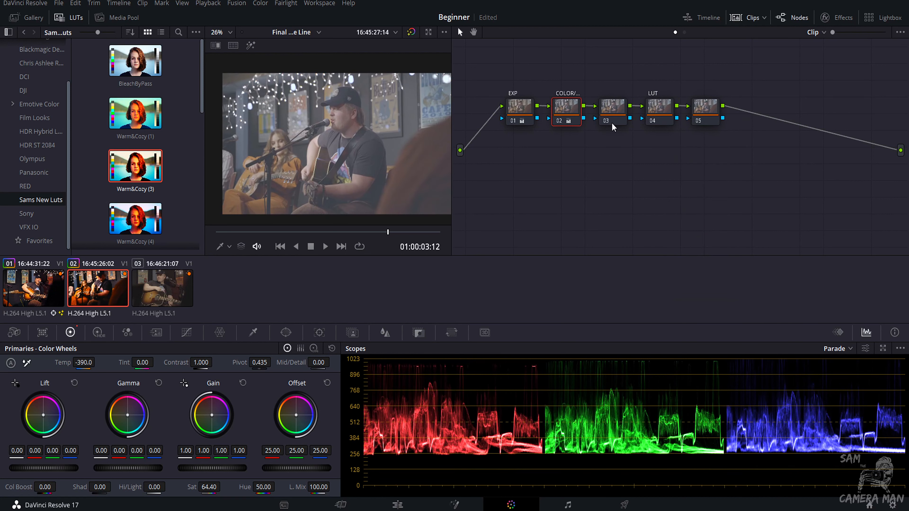
pyautogui.rightClick(576, 115)
pyautogui.click(594, 121)
pyautogui.rightClick(525, 117)
pyautogui.click(533, 134)
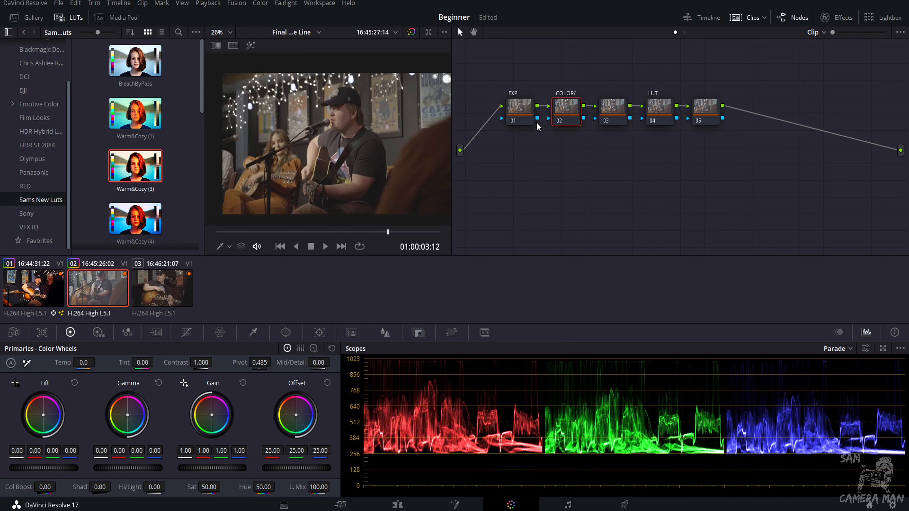
# Apply the Warm&Cozy (1) LUT to the LUT node and set EXP's lift to -0.03 and gain to 1.04.
pyautogui.moveTo(122, 134); pyautogui.dragTo(661, 108)
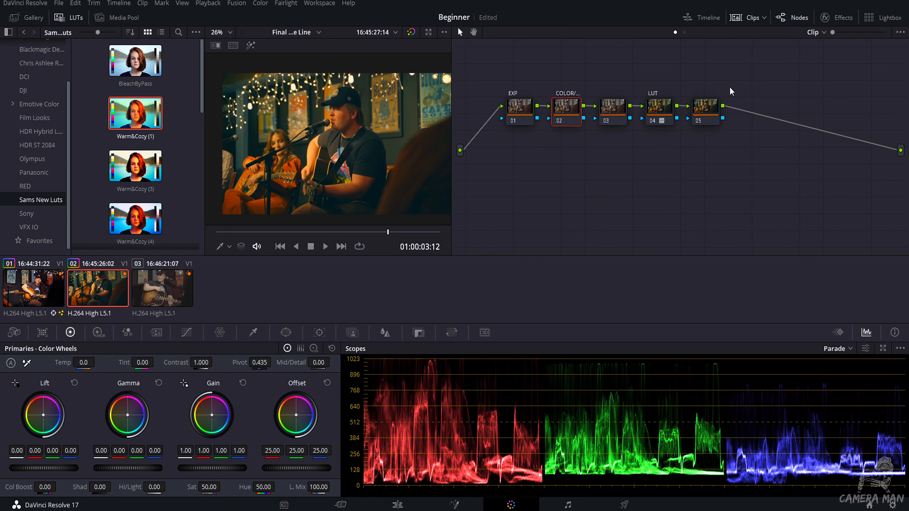
pyautogui.click(516, 113)
pyautogui.moveTo(44, 468); pyautogui.dragTo(31, 468)
pyautogui.moveTo(140, 469); pyautogui.dragTo(122, 472)
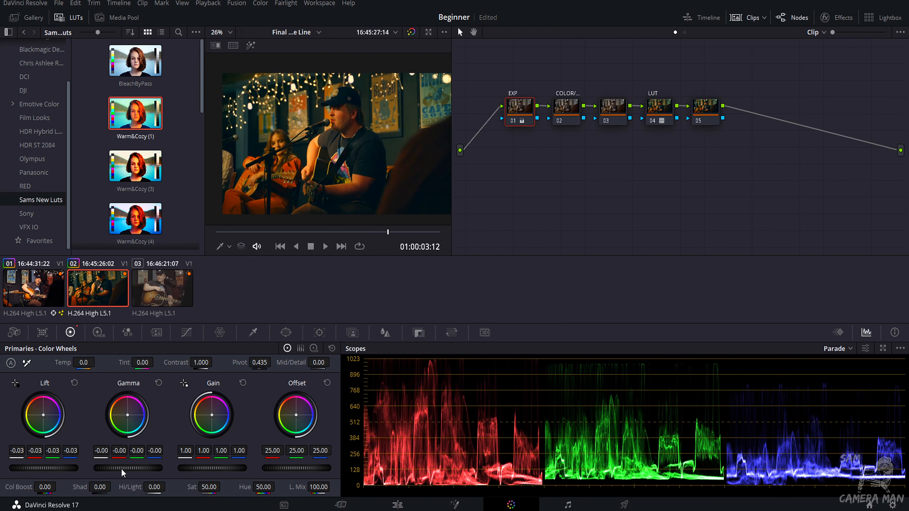
pyautogui.moveTo(207, 461)
pyautogui.mouseDown()
pyautogui.moveTo(214, 467)
pyautogui.moveTo(196, 473)
pyautogui.mouseUp()
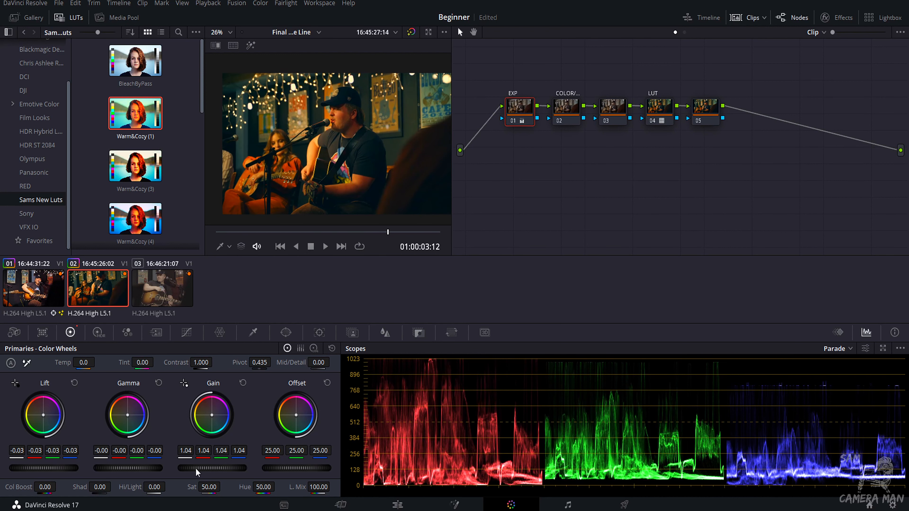
# Raise the COLOR/BAL node's saturation to 56.80.
pyautogui.click(562, 112)
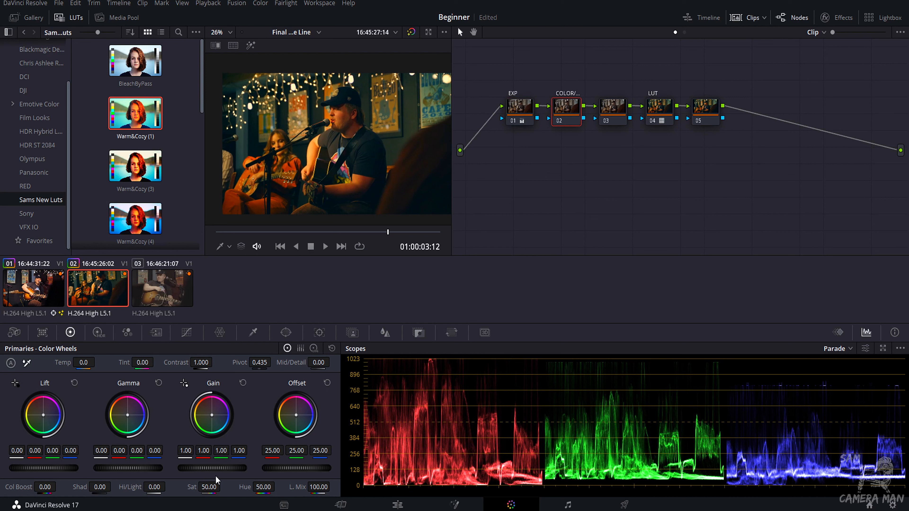
pyautogui.moveTo(209, 487); pyautogui.dragTo(210, 488)
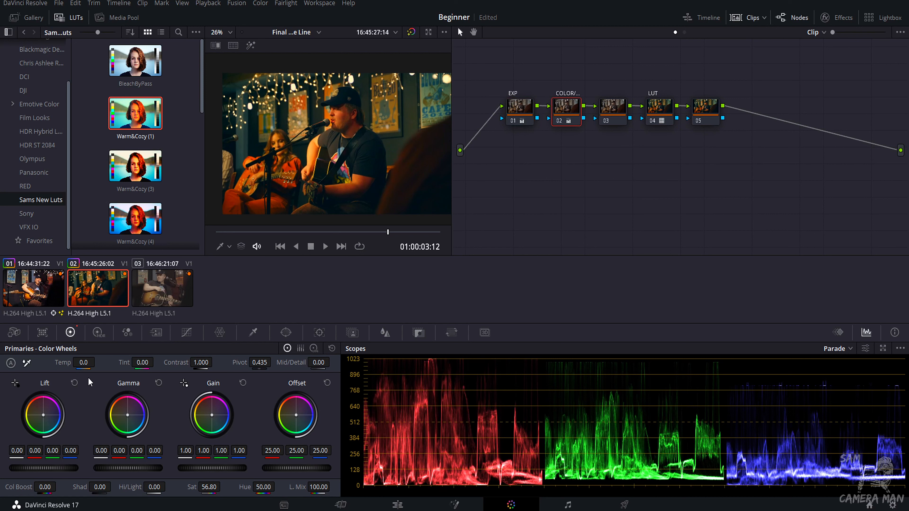
# Set the COLOR/BAL node's temperature to -280 and compare the grade bypassed and enabled.
pyautogui.moveTo(86, 363); pyautogui.dragTo(85, 364)
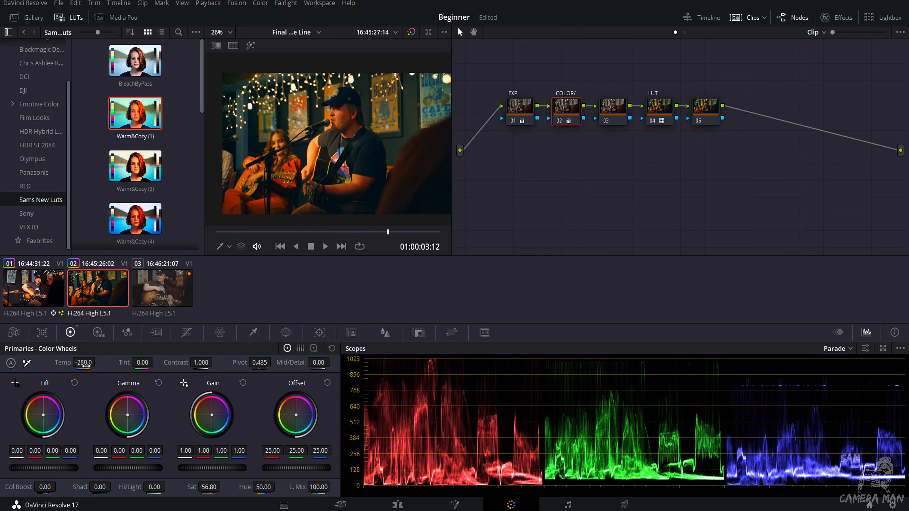
pyautogui.scroll(-3, 358, 125)
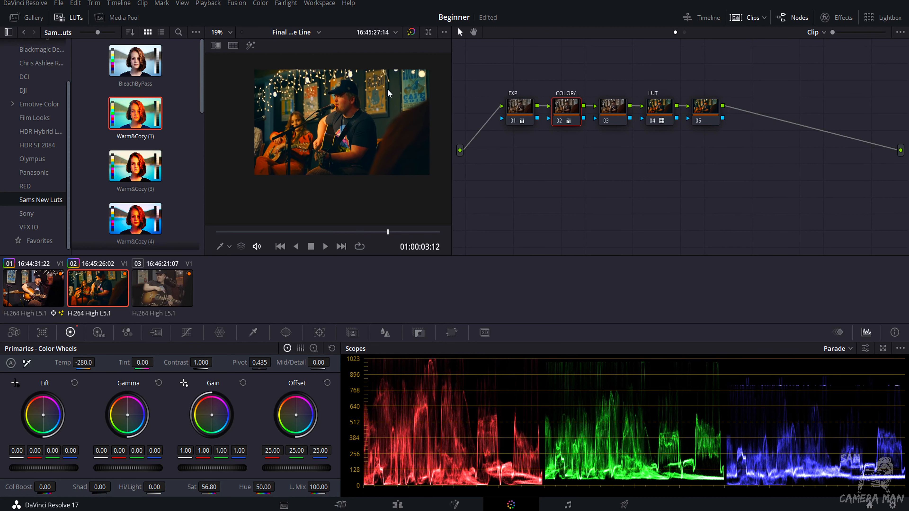
pyautogui.scroll(3, 387, 101)
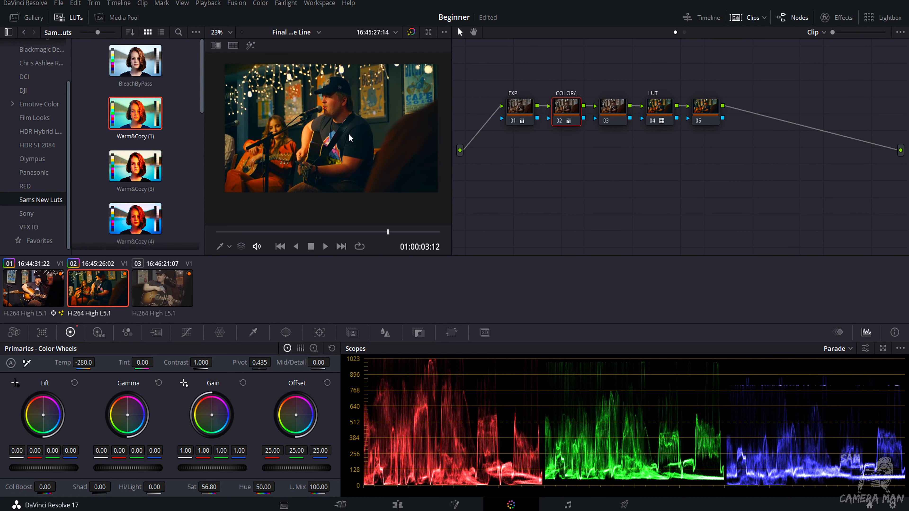
pyautogui.click(411, 32)
pyautogui.click(411, 32)
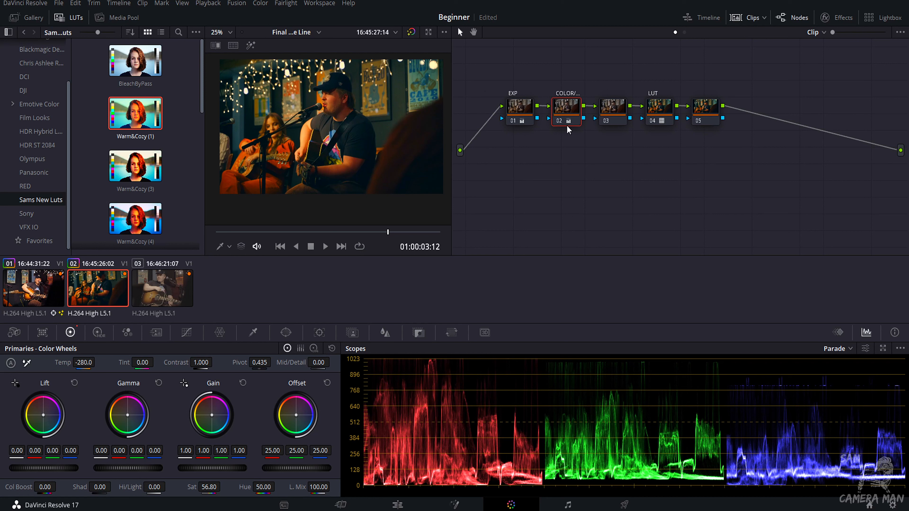
# Reset all grades and nodes of the current clip.
pyautogui.rightClick(483, 186)
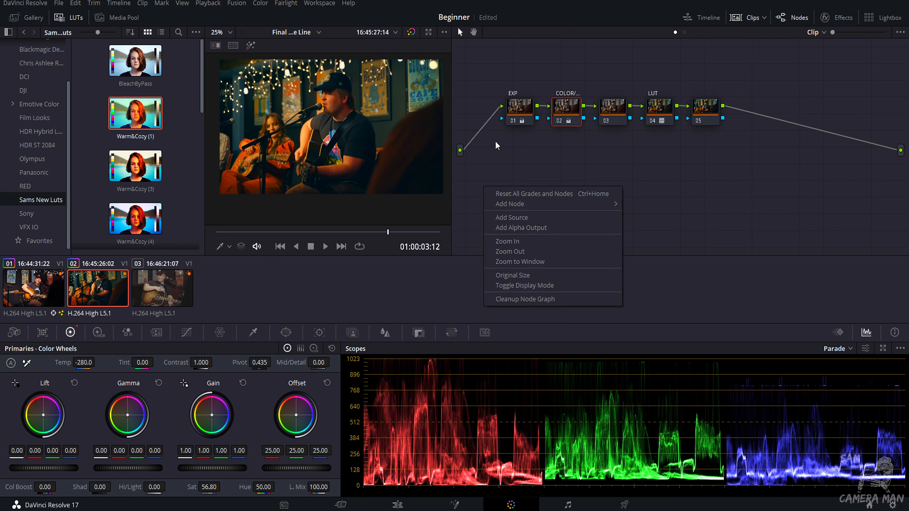
pyautogui.click(522, 195)
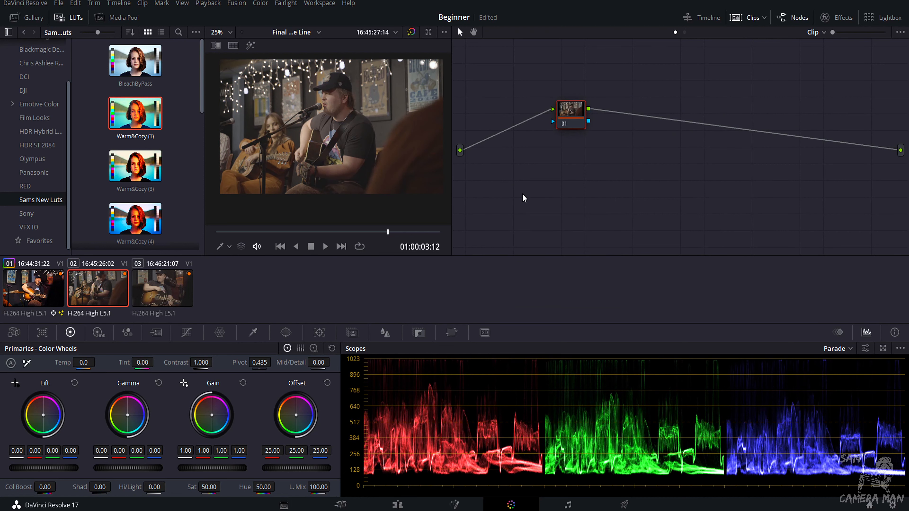